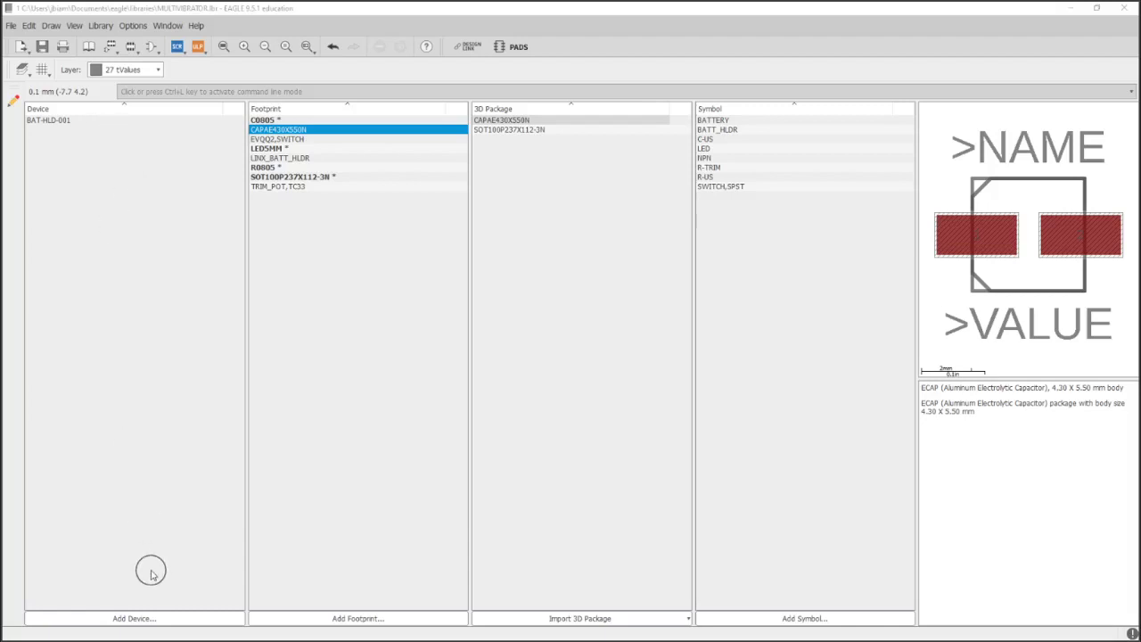
Open the BAT-HLD-001 device and delete its old battery-holder symbol
click(62, 124)
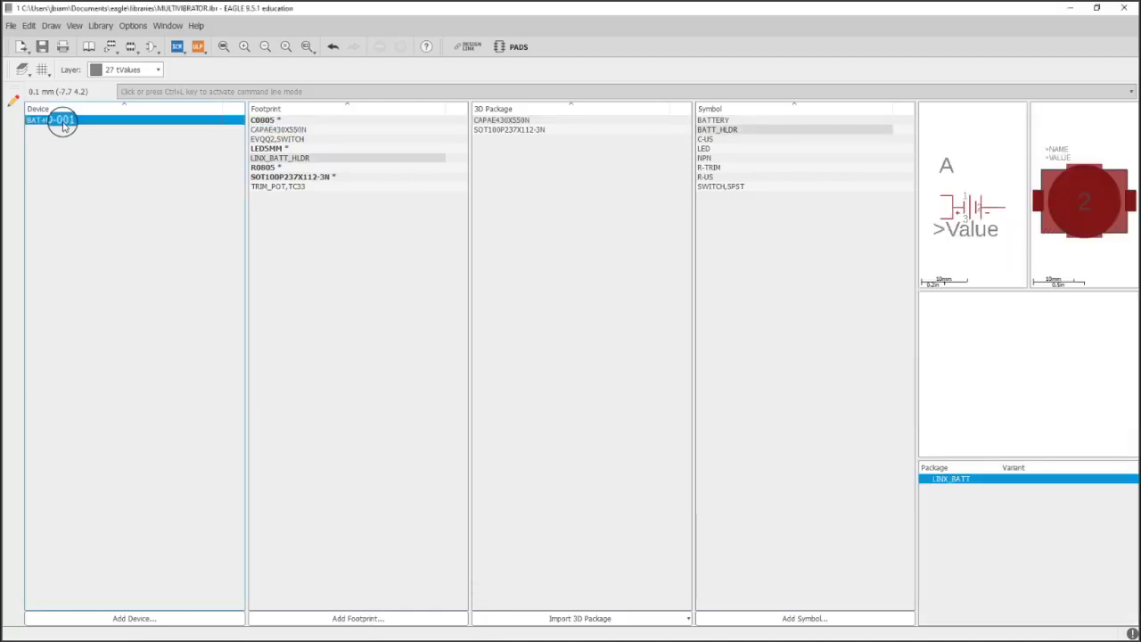
double_click(63, 123)
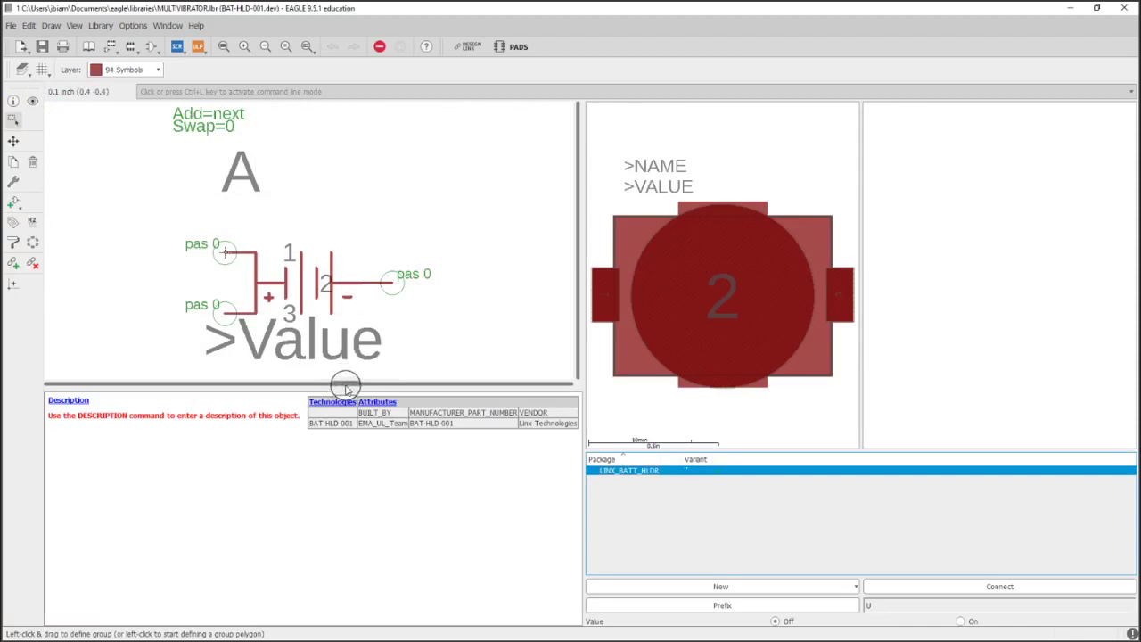
drag(349, 389, 362, 506)
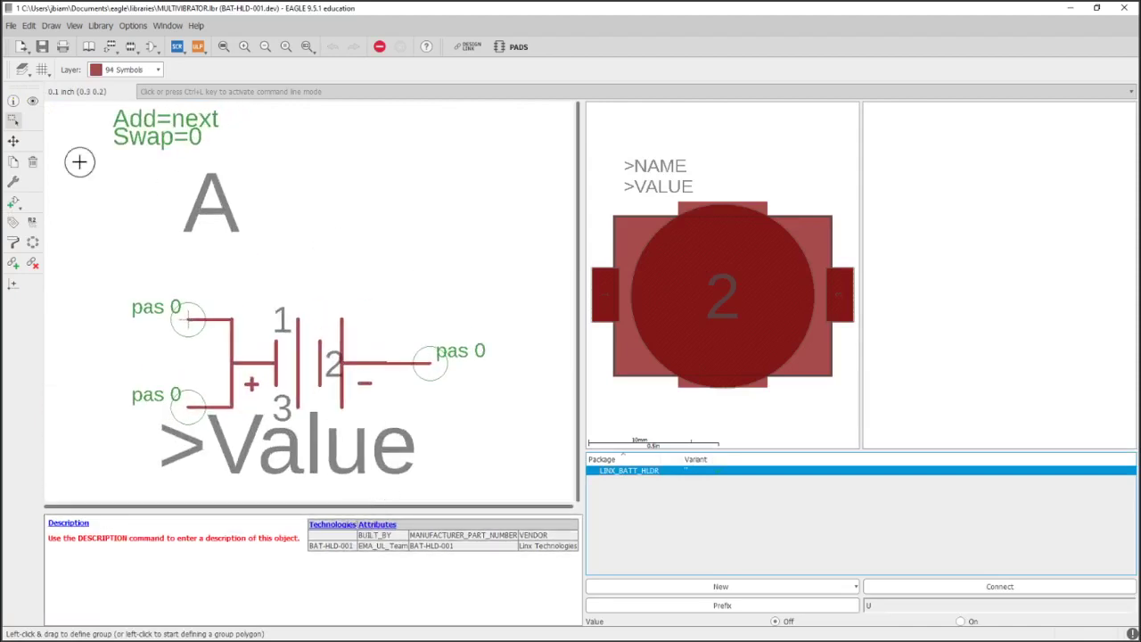
drag(80, 110, 522, 491)
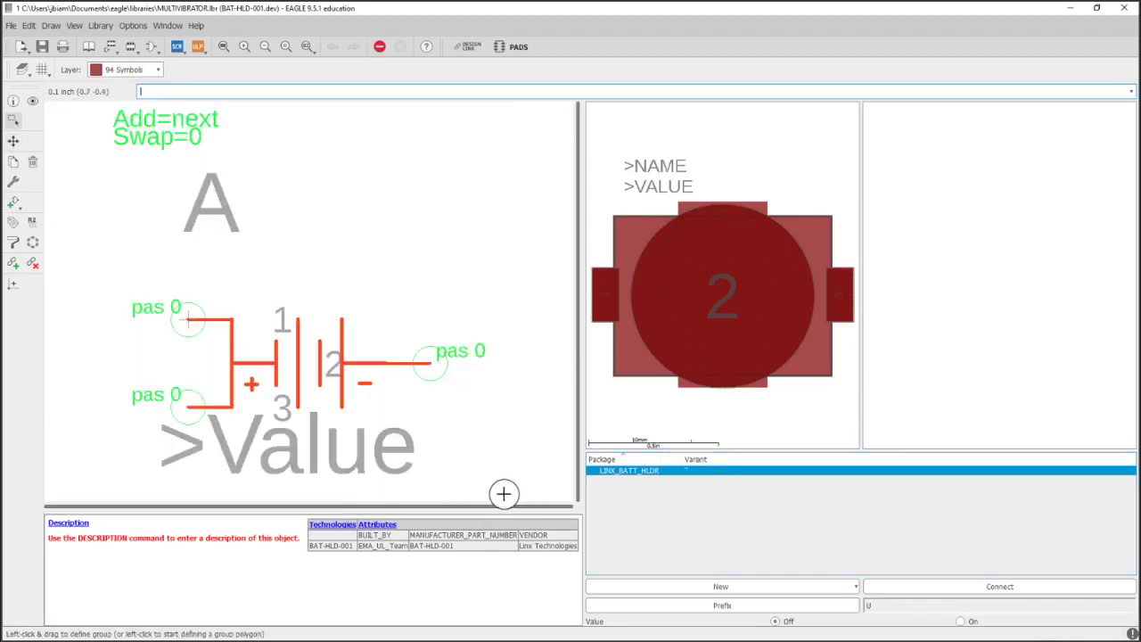
key(Delete)
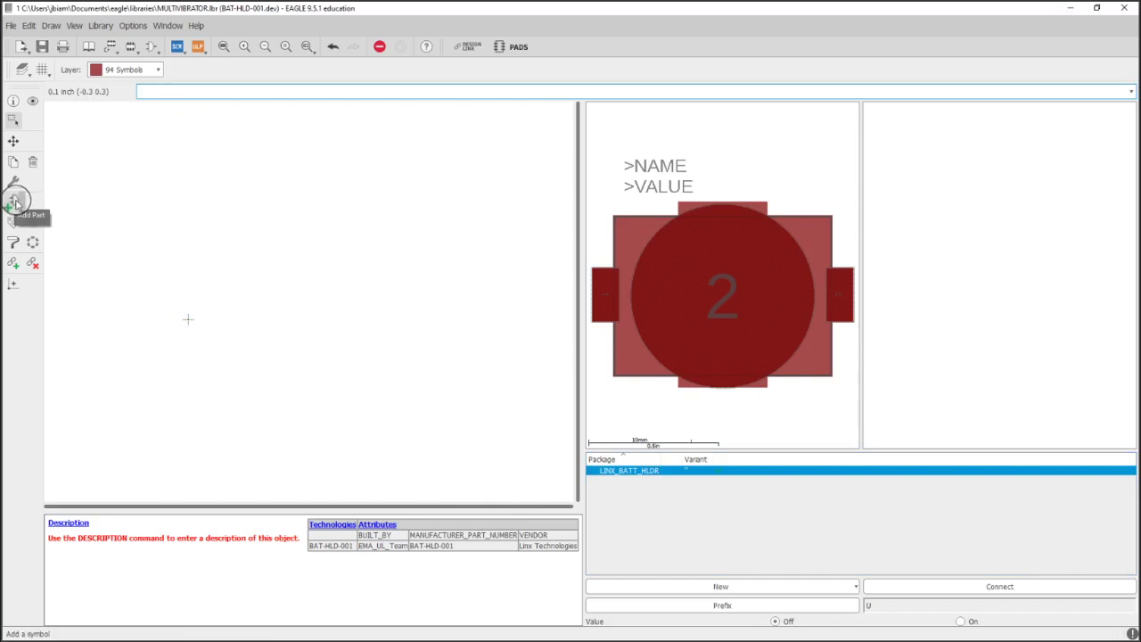
Place the BATTERY symbol at the origin of BAT-HLD-001 and save the library
click(16, 202)
click(44, 71)
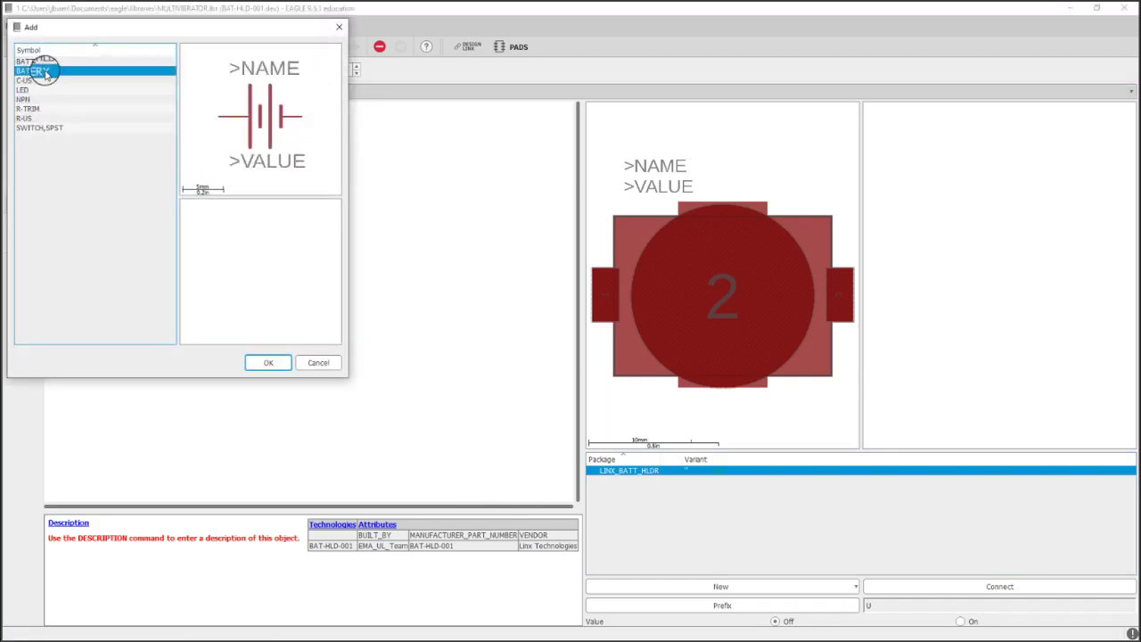
double_click(45, 71)
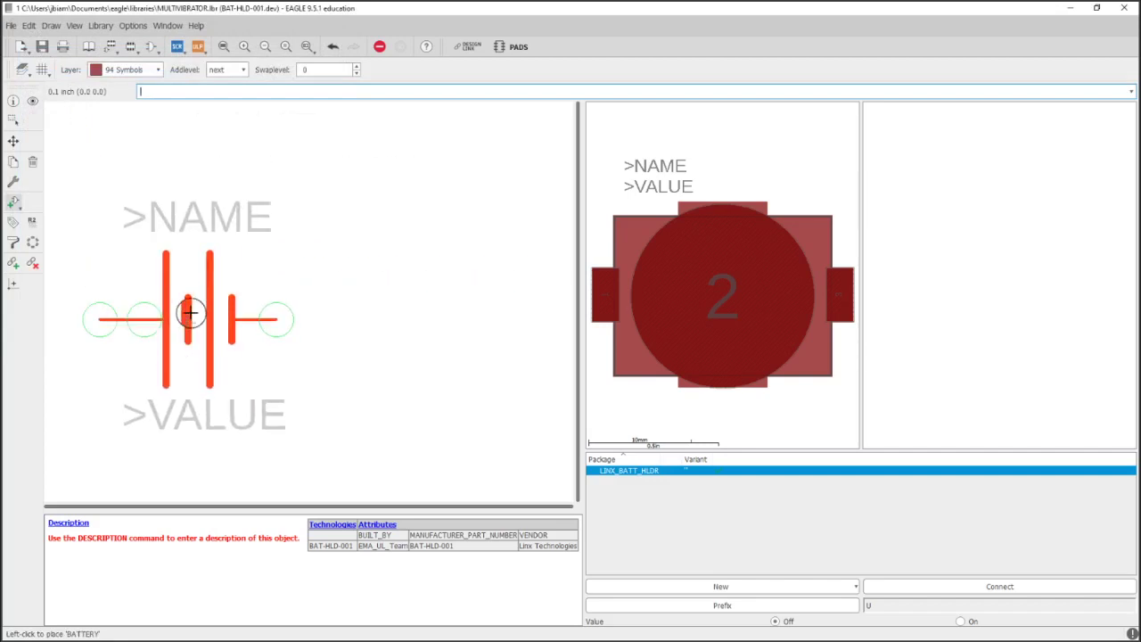
scroll(395, 246, up, 3)
scroll(395, 267, up, 2)
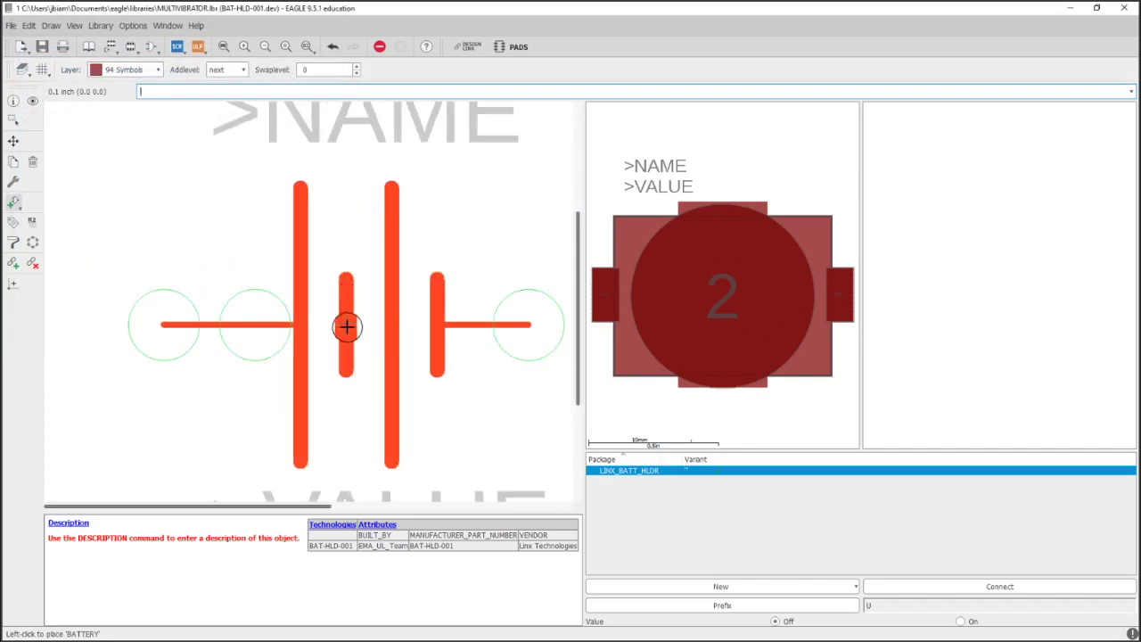
click(346, 327)
key(Escape)
scroll(357, 319, down, 4)
middle_drag(376, 308, 356, 306)
click(42, 47)
click(671, 472)
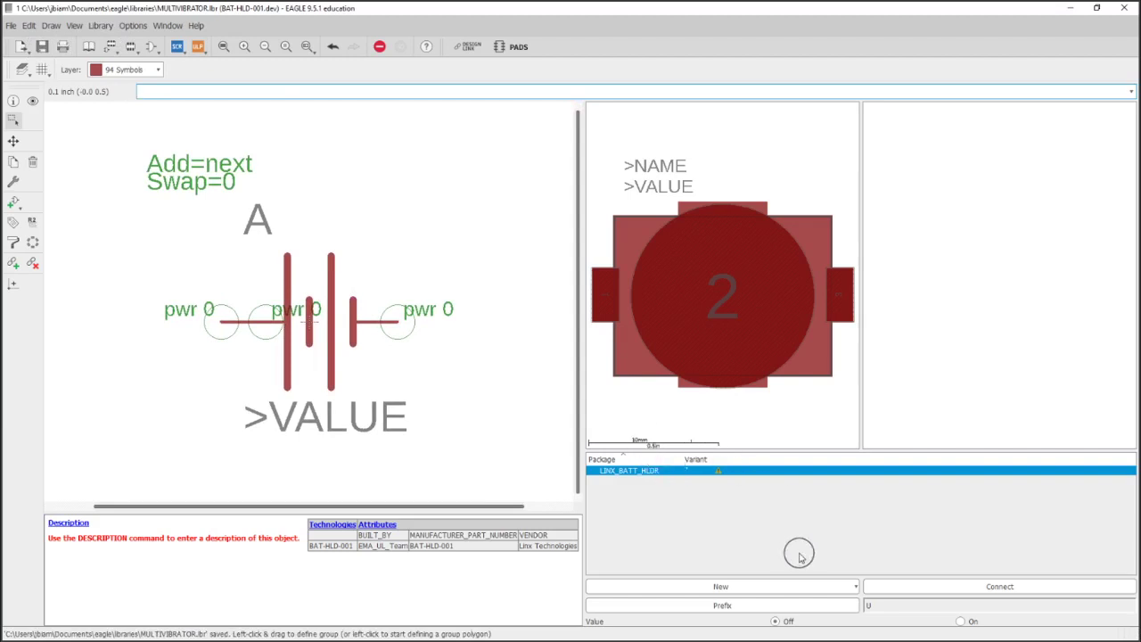
Give BAT-HLD-001 the prefix B and turn Value on
click(801, 604)
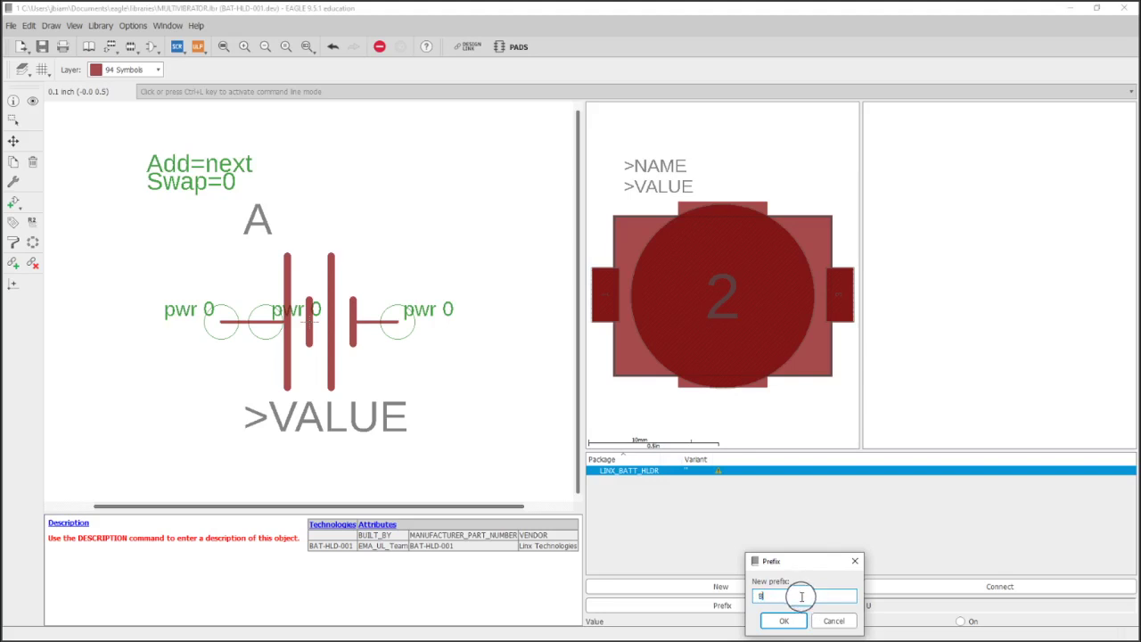
text(B)
click(784, 620)
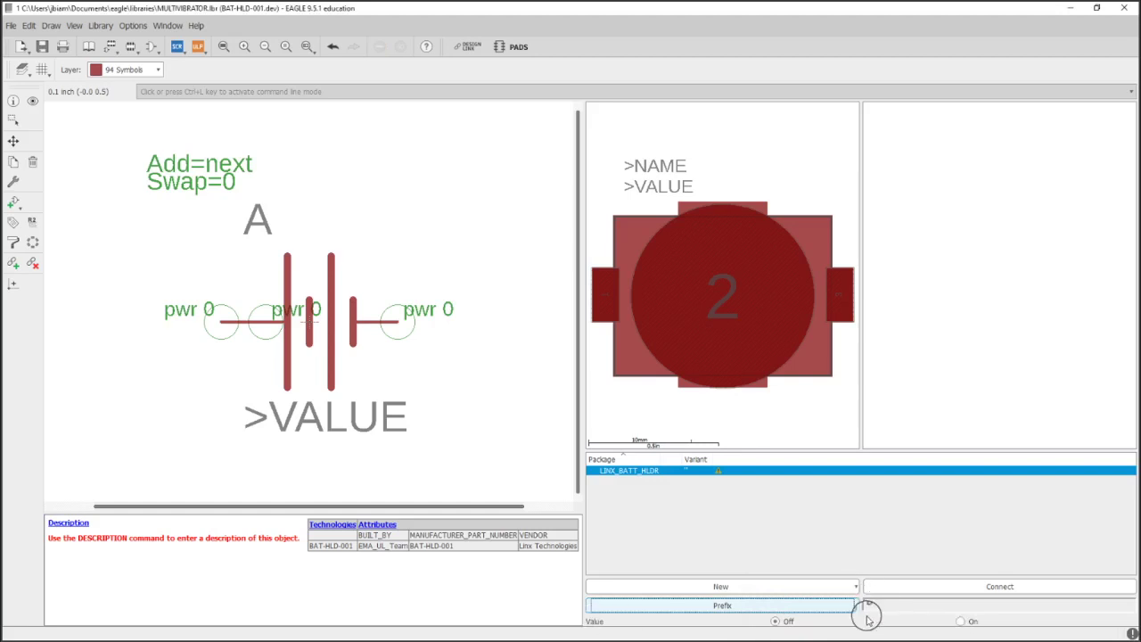
click(961, 621)
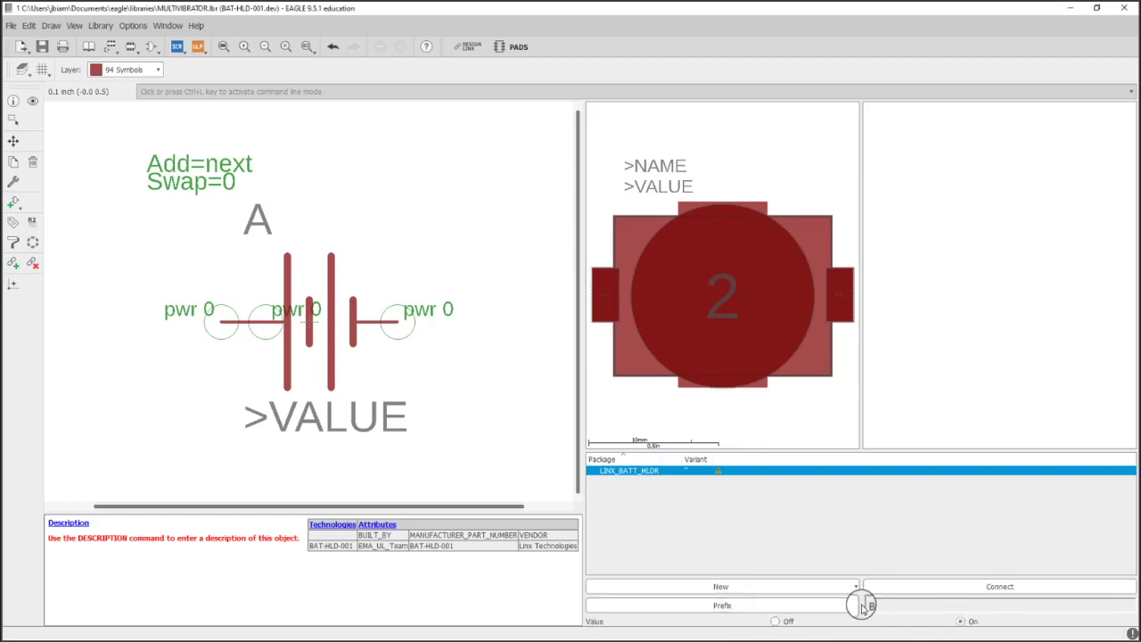
Connect pin A.+ to pad 1 and pin A.- to pad 2
click(918, 586)
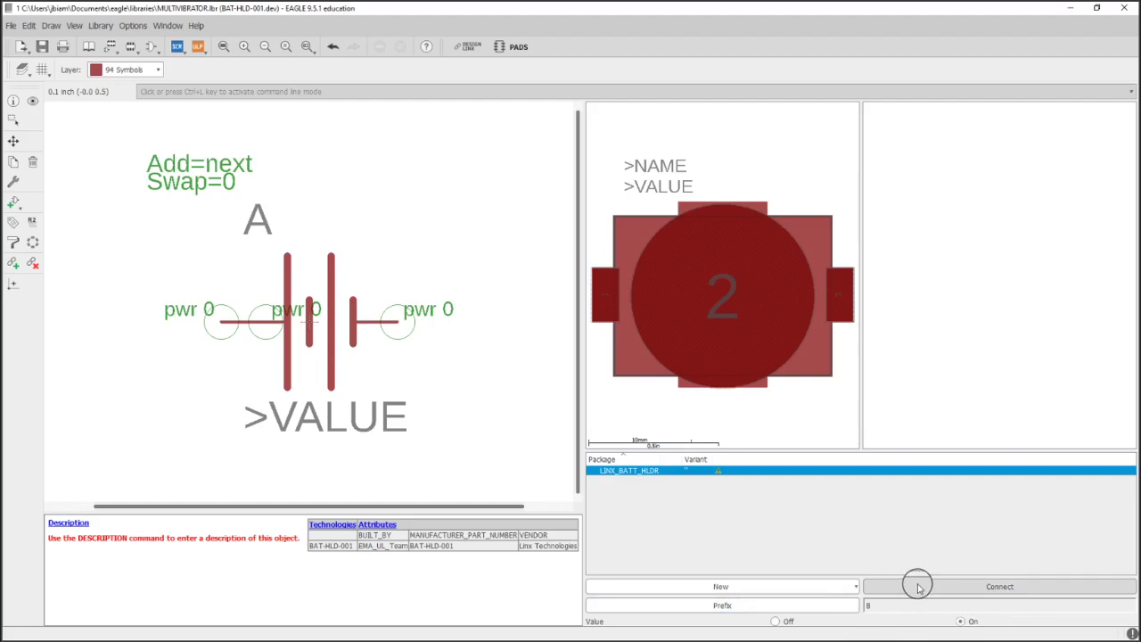
drag(733, 301, 717, 385)
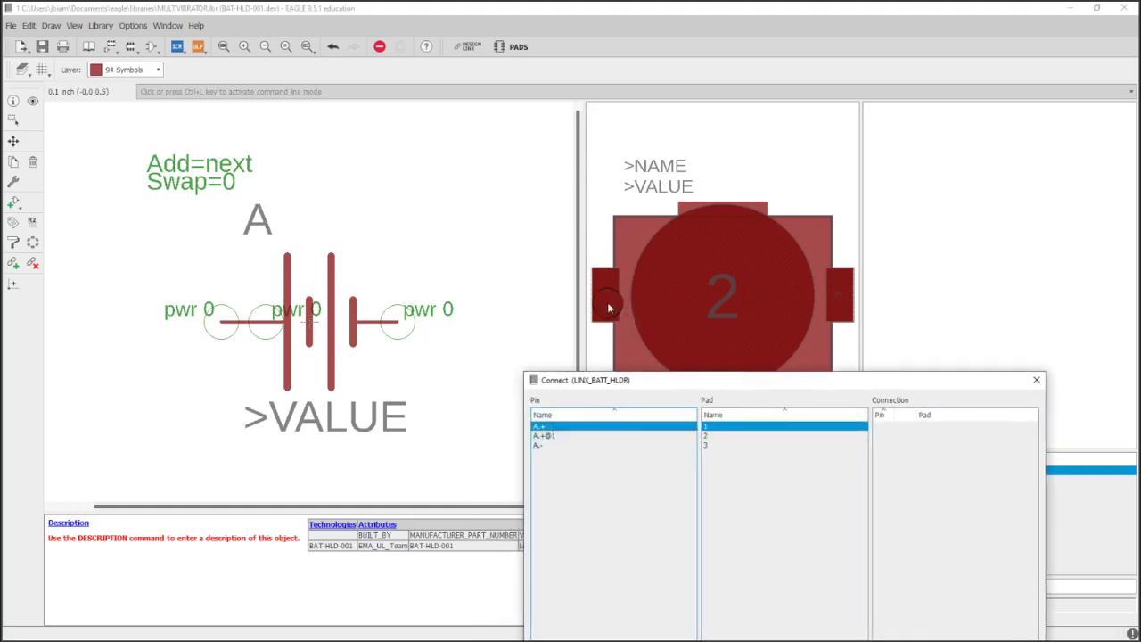
drag(785, 380, 346, 161)
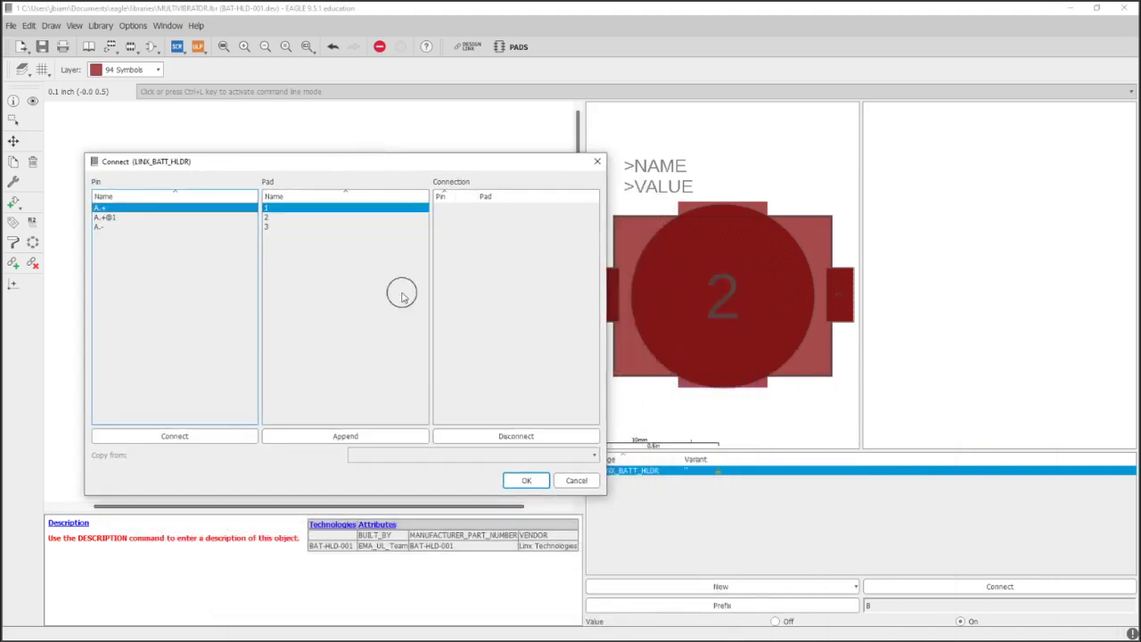
click(219, 436)
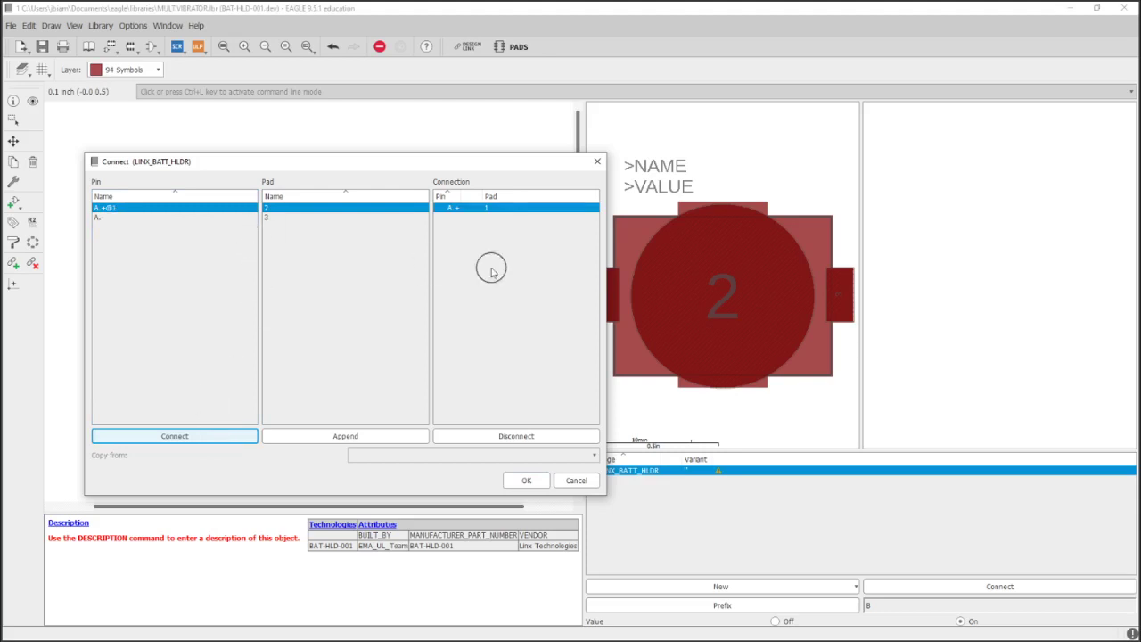
click(105, 217)
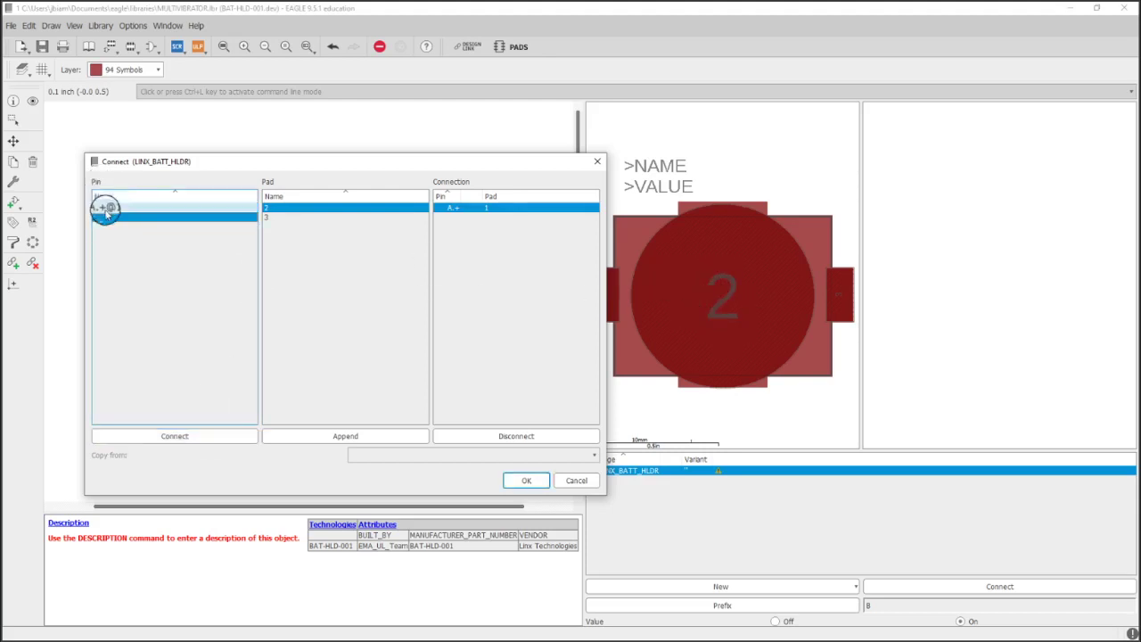
click(286, 207)
click(723, 296)
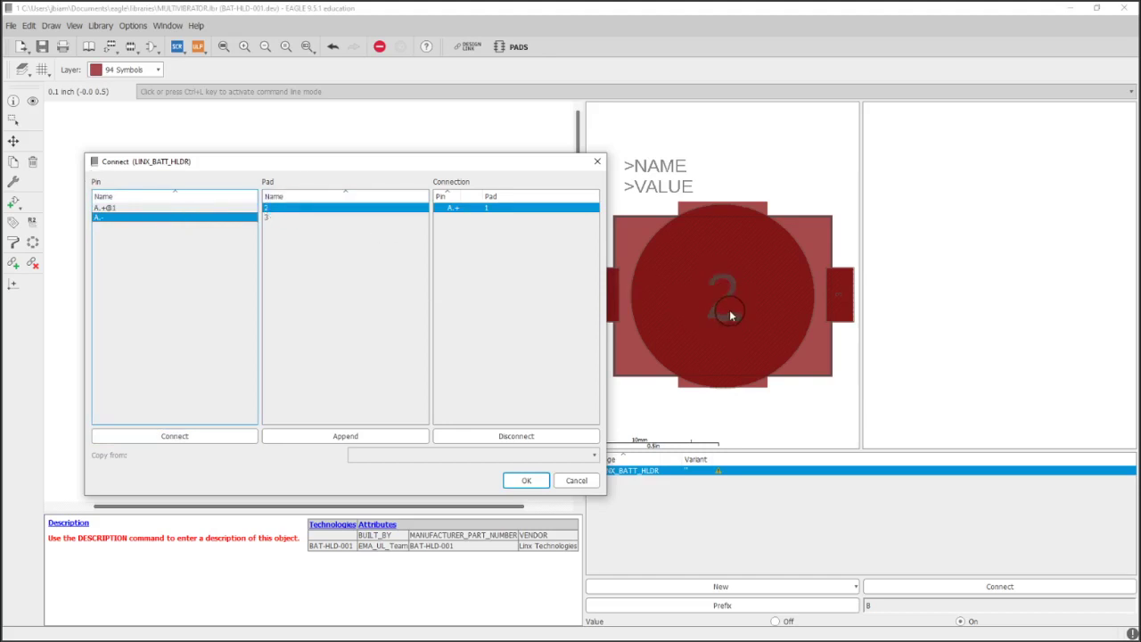
click(210, 436)
Connect pin A.+@1 to pad 3, confirm the connections, and save the library
click(160, 208)
click(114, 208)
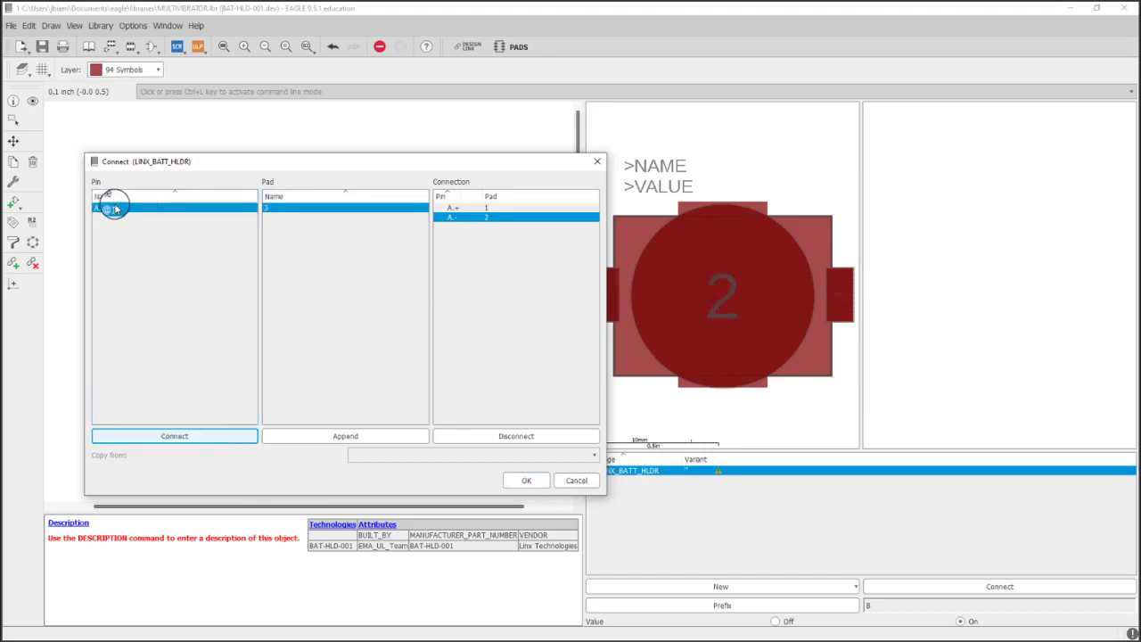
click(124, 213)
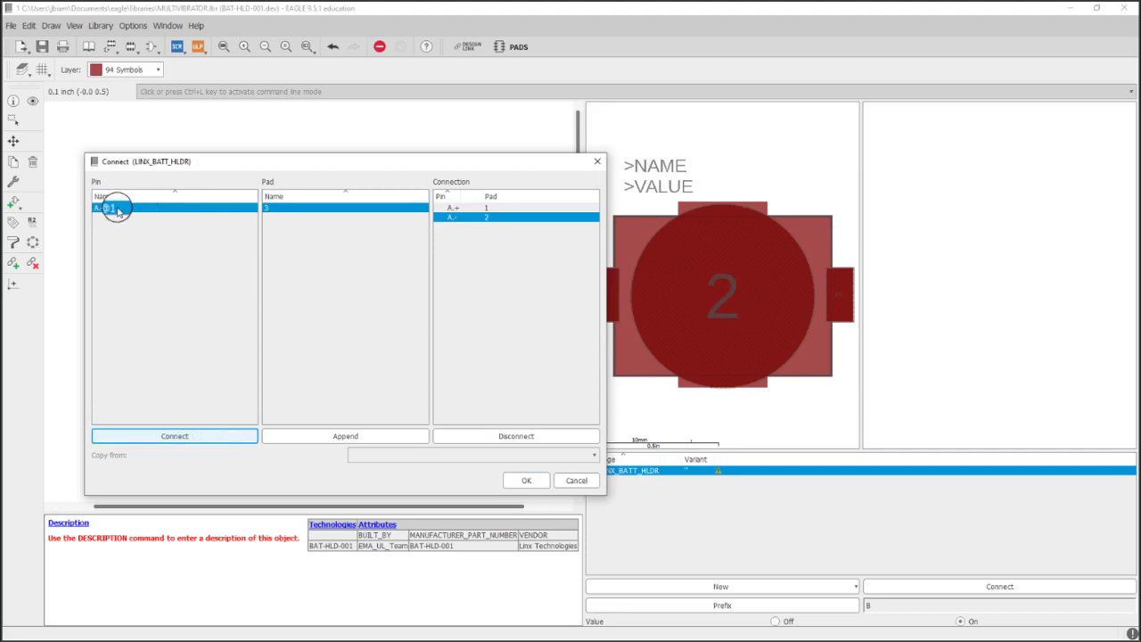
click(696, 298)
click(234, 435)
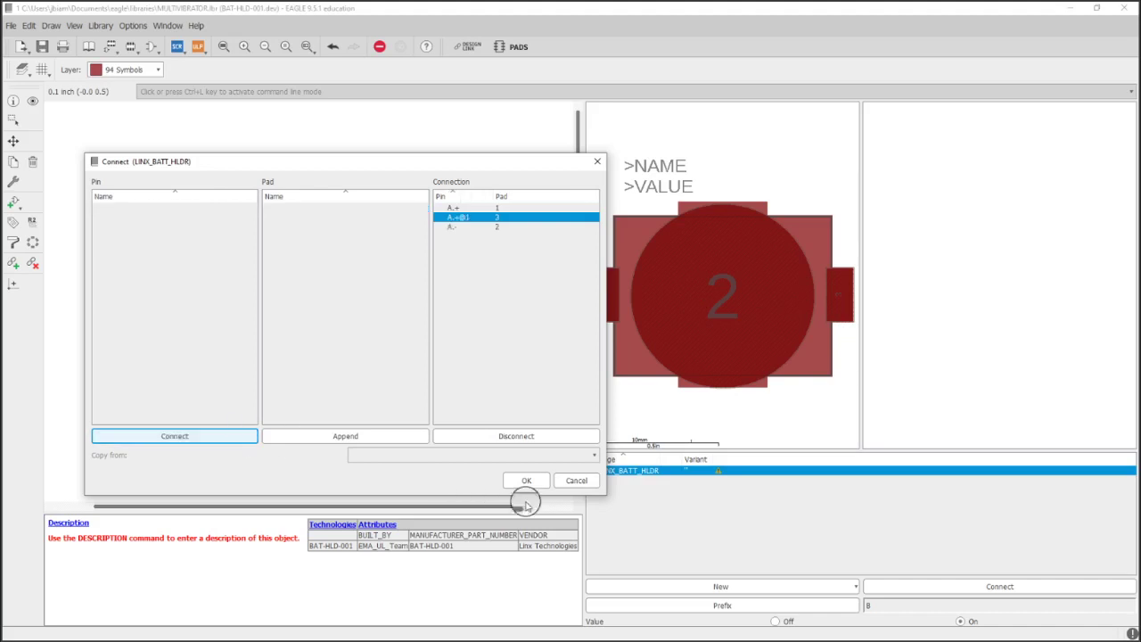
click(527, 481)
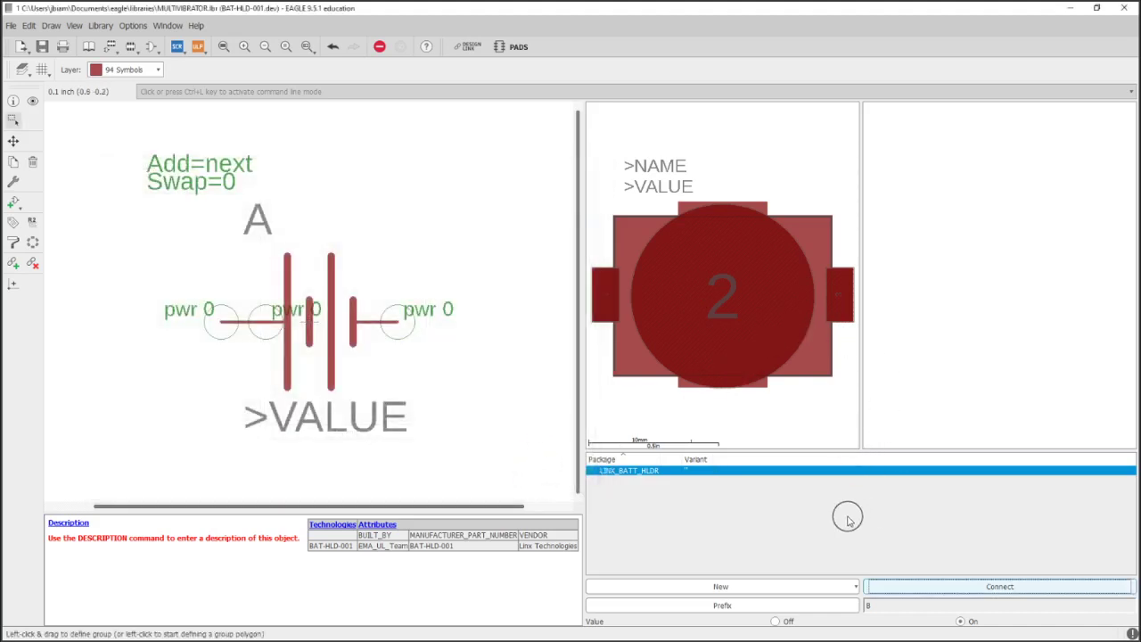
click(42, 47)
Return to the library overview and preview the C0805 footprint and C-US symbol
click(89, 46)
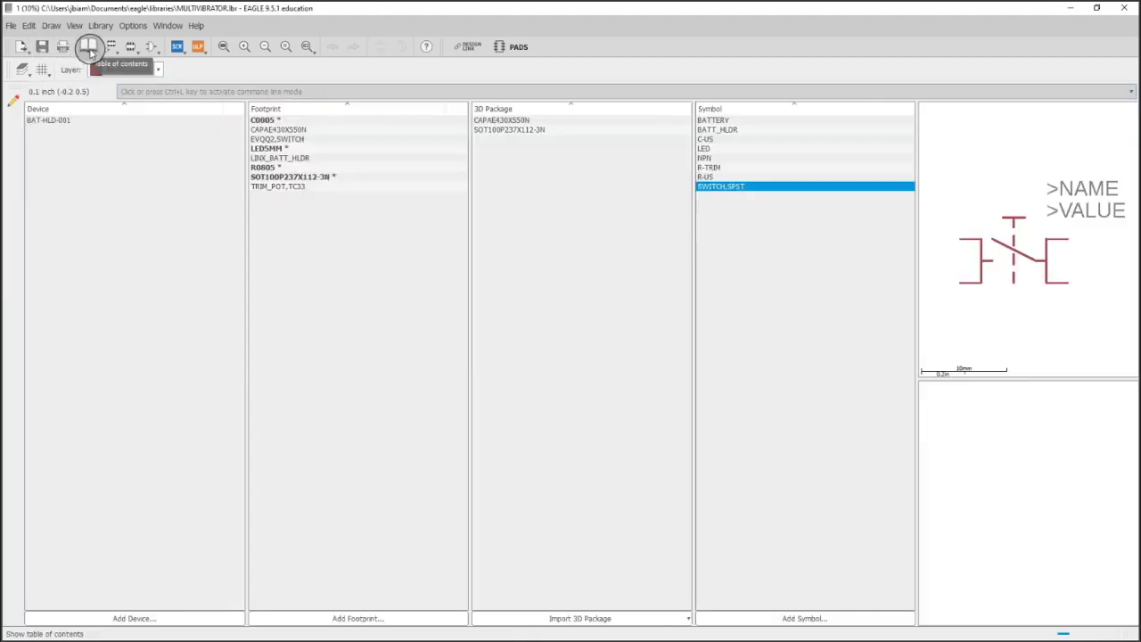
click(118, 619)
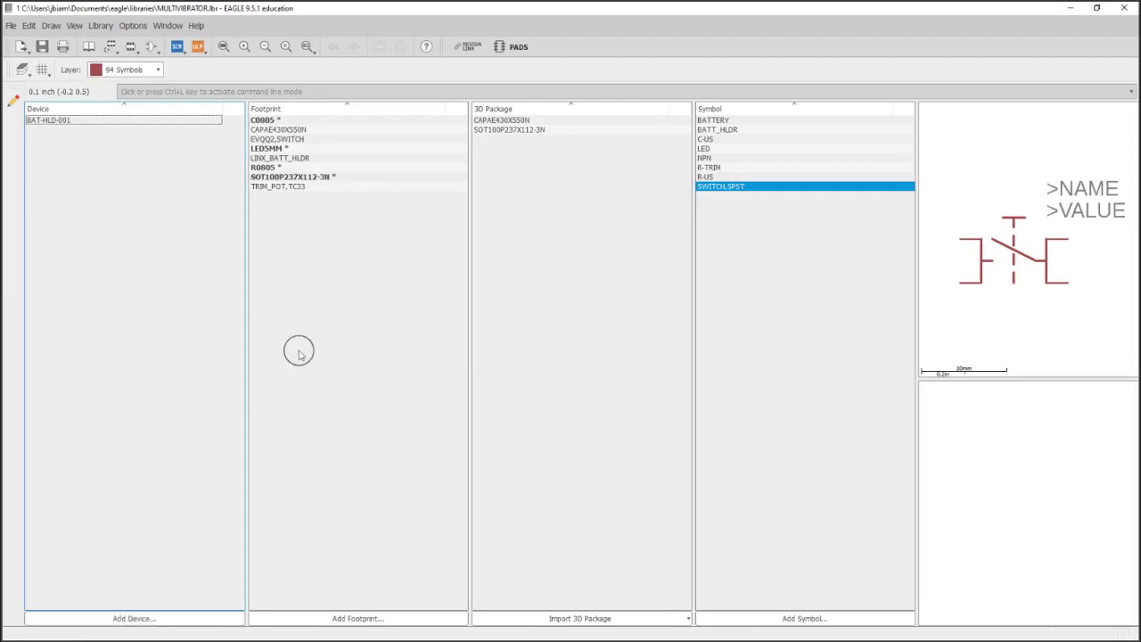
click(320, 122)
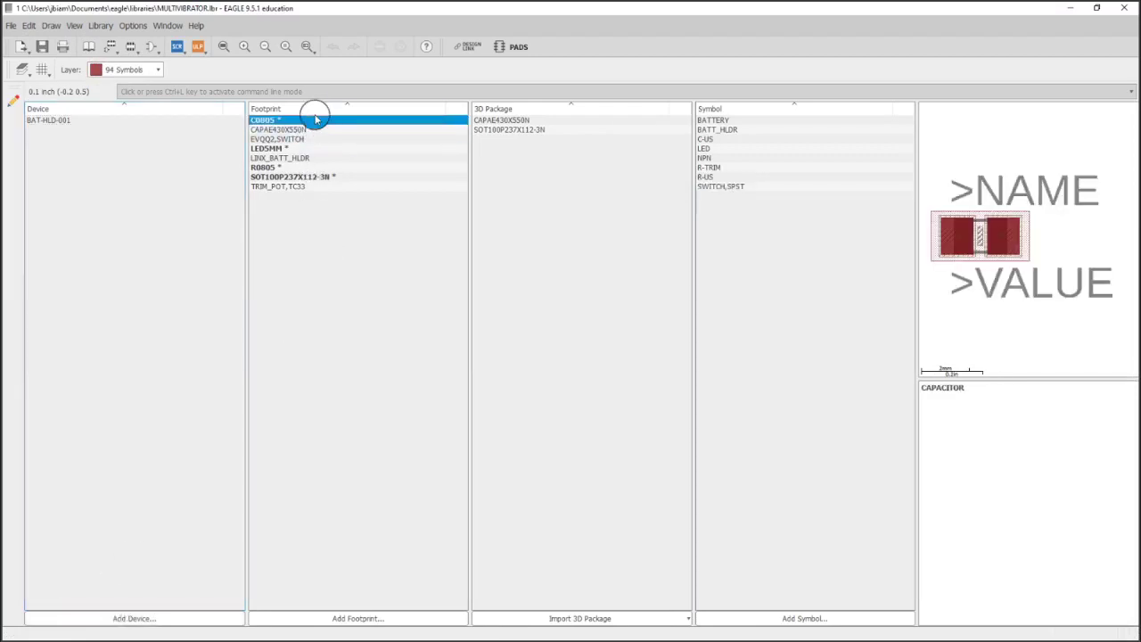
click(728, 143)
Create a new device named CAP, confirming the warning
click(152, 617)
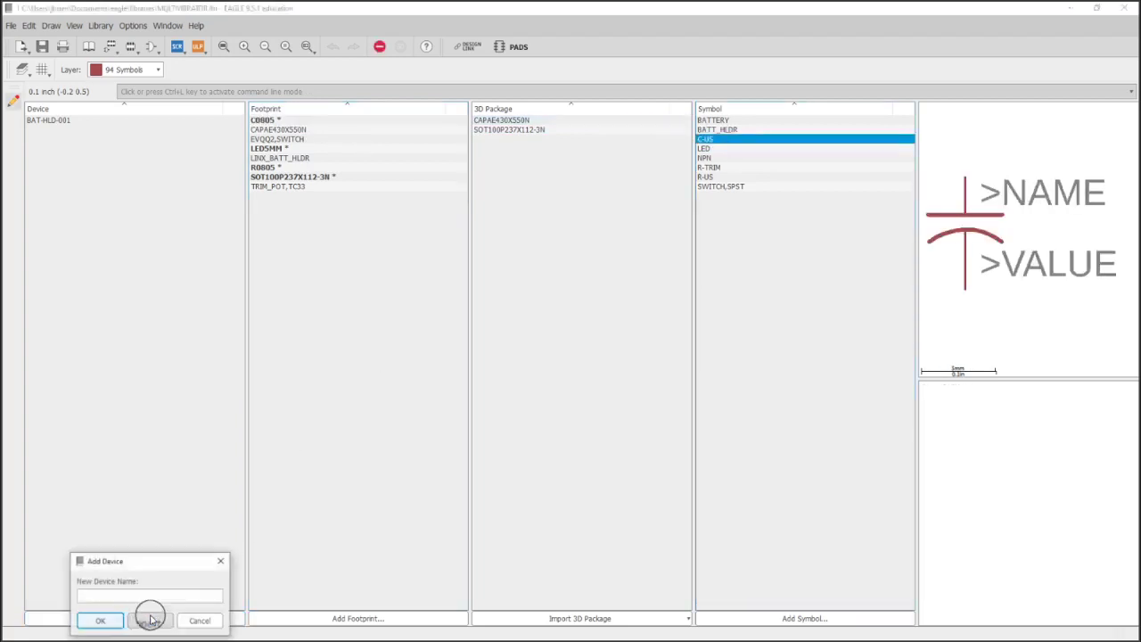
drag(145, 562, 172, 428)
click(173, 462)
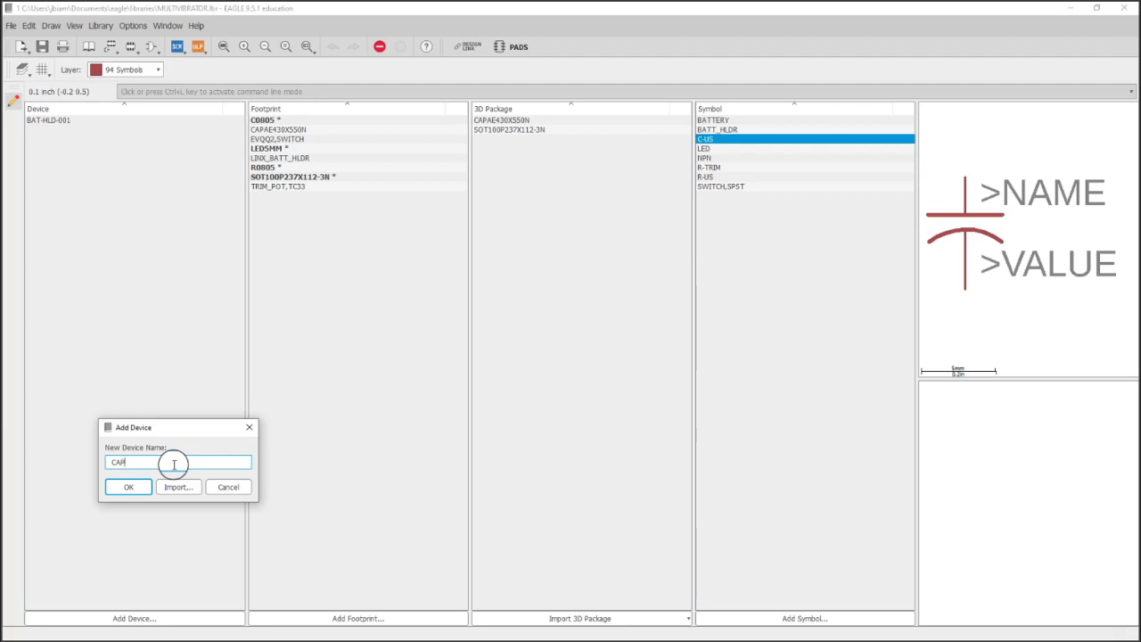
key(Return)
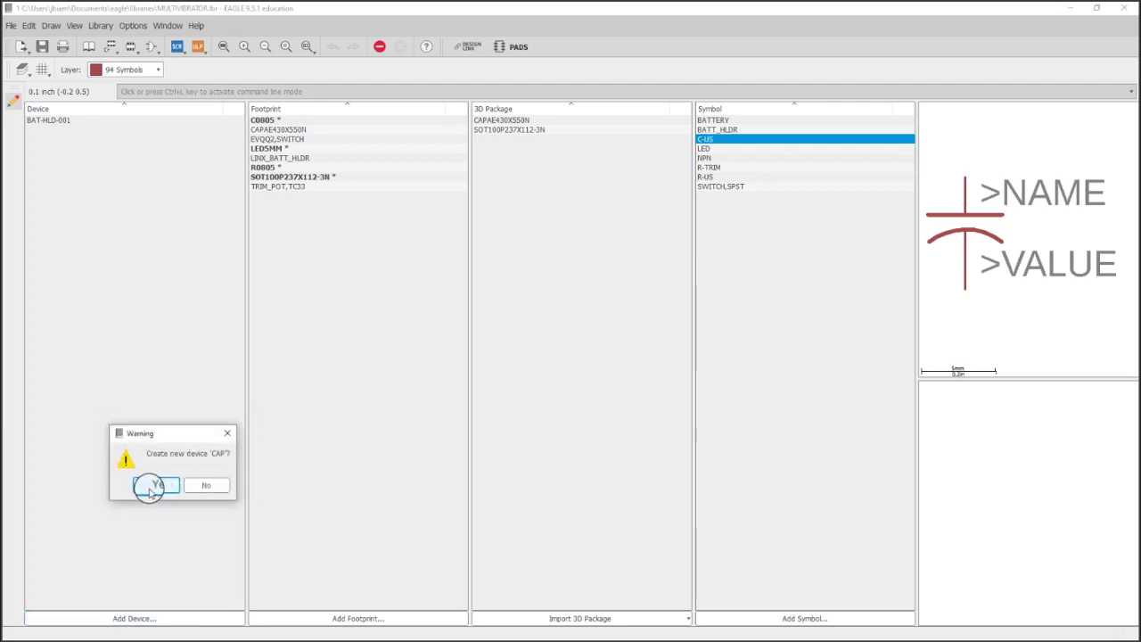
click(150, 485)
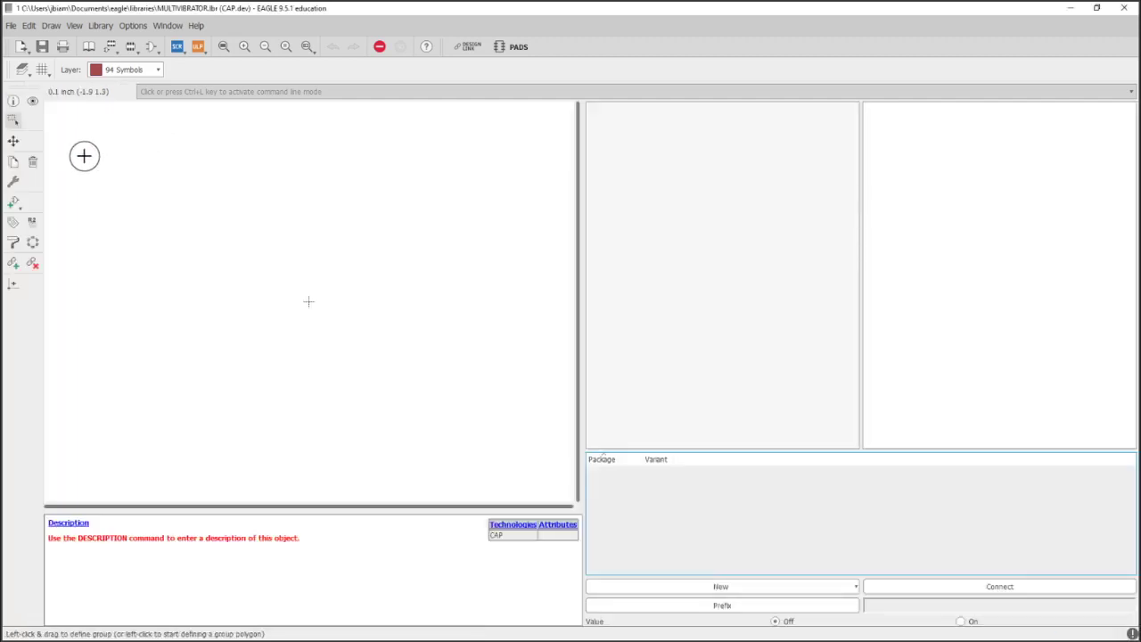
Place the C-US symbol as gate A at the origin, fit the view, and save
click(12, 205)
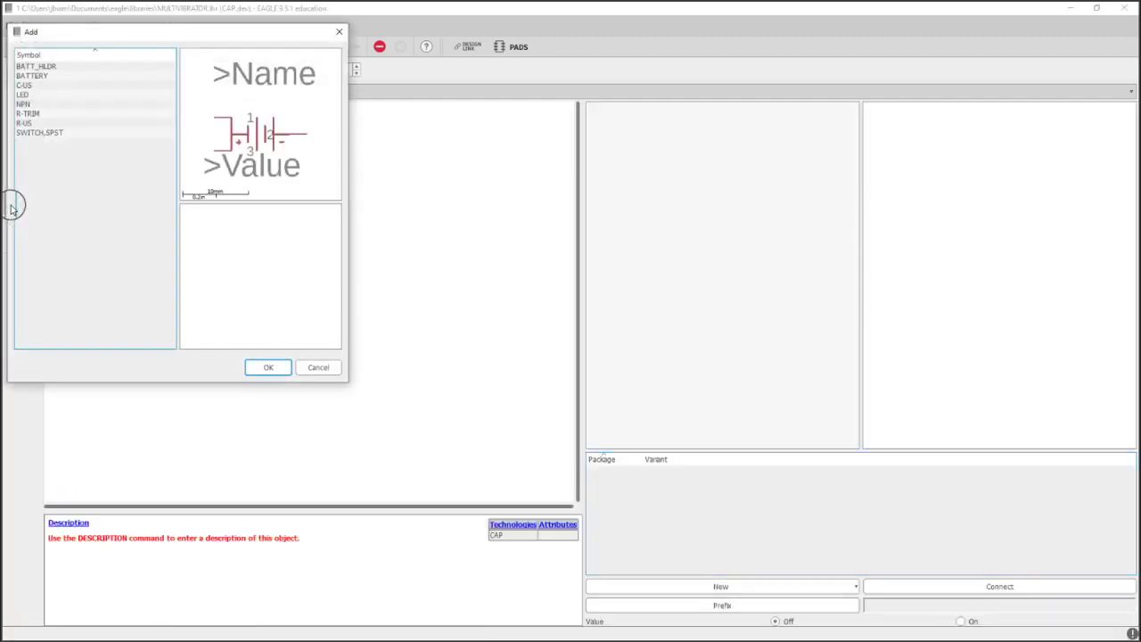
click(58, 86)
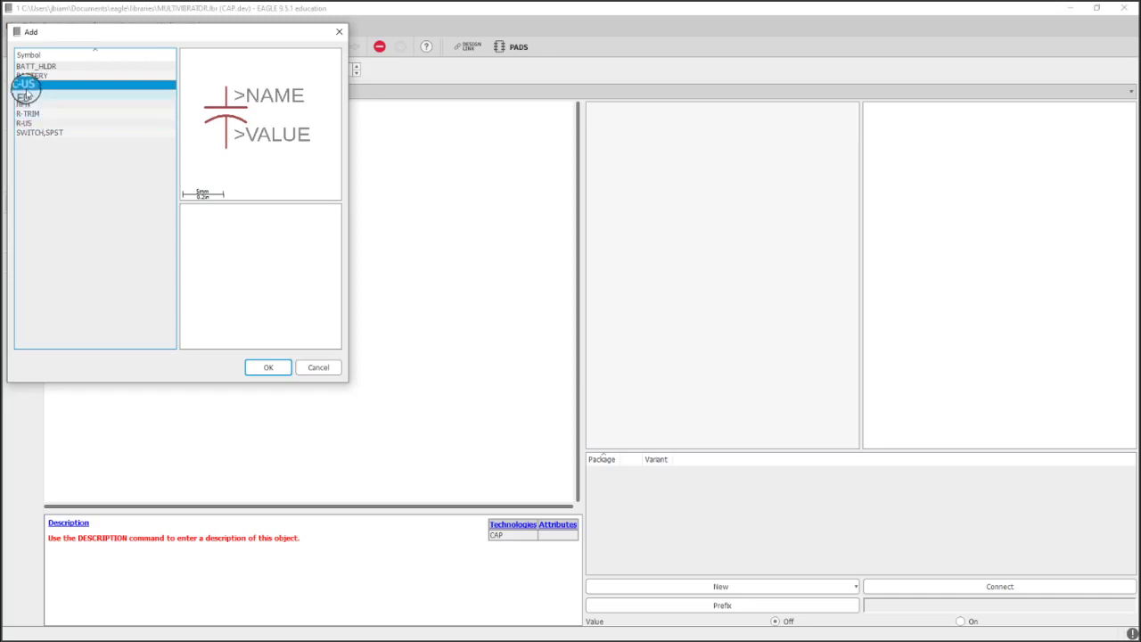
double_click(25, 85)
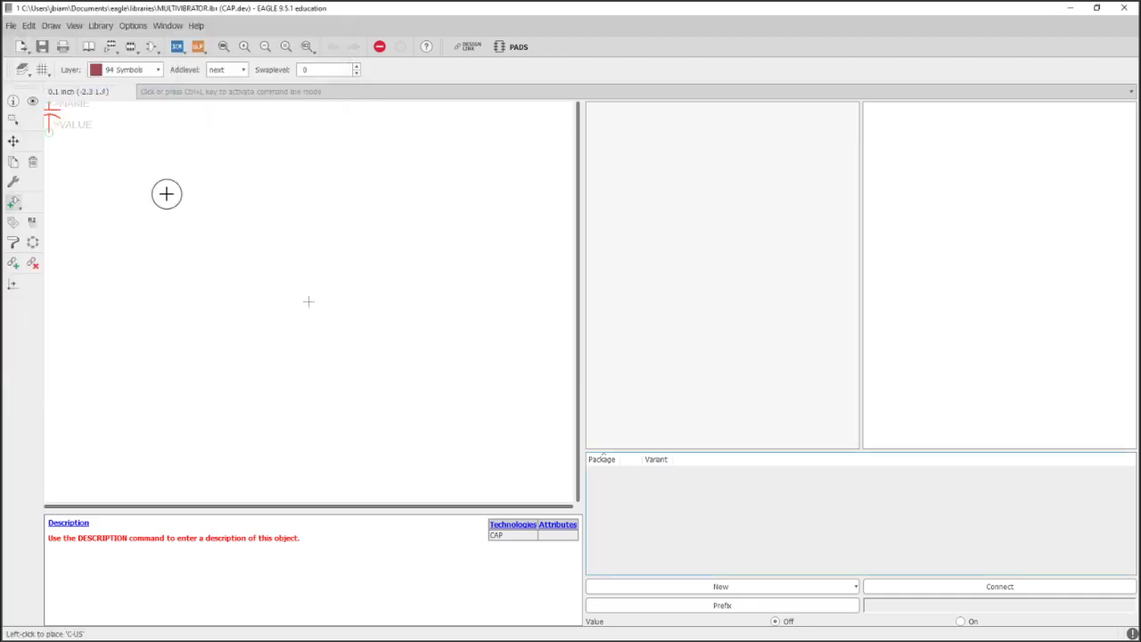
scroll(305, 304, up, 3)
scroll(305, 304, up, 3)
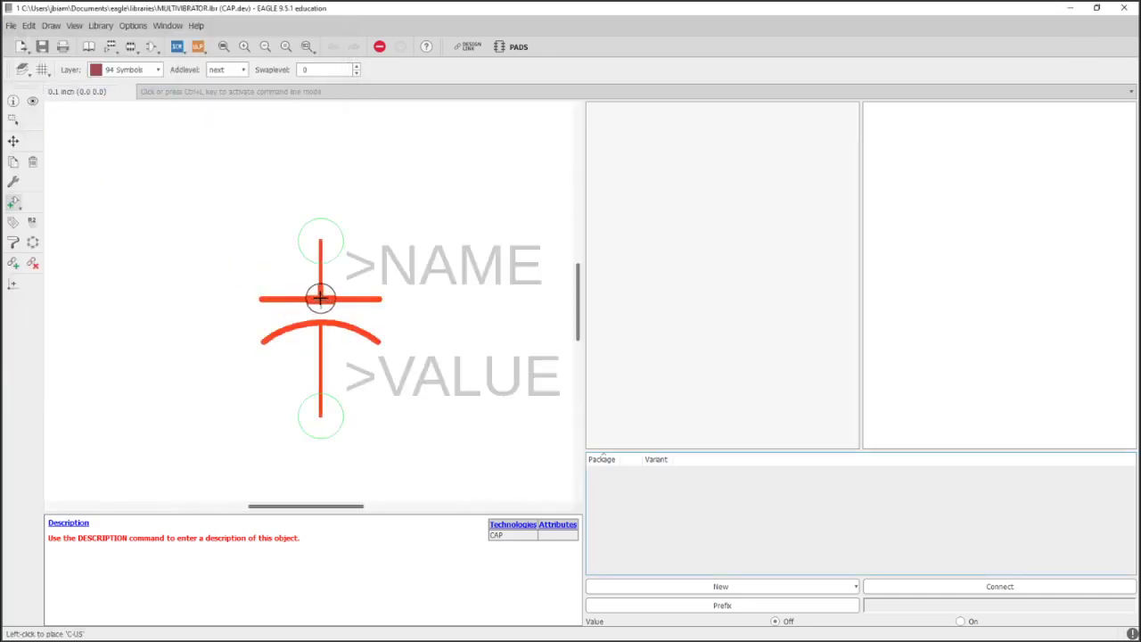
click(322, 298)
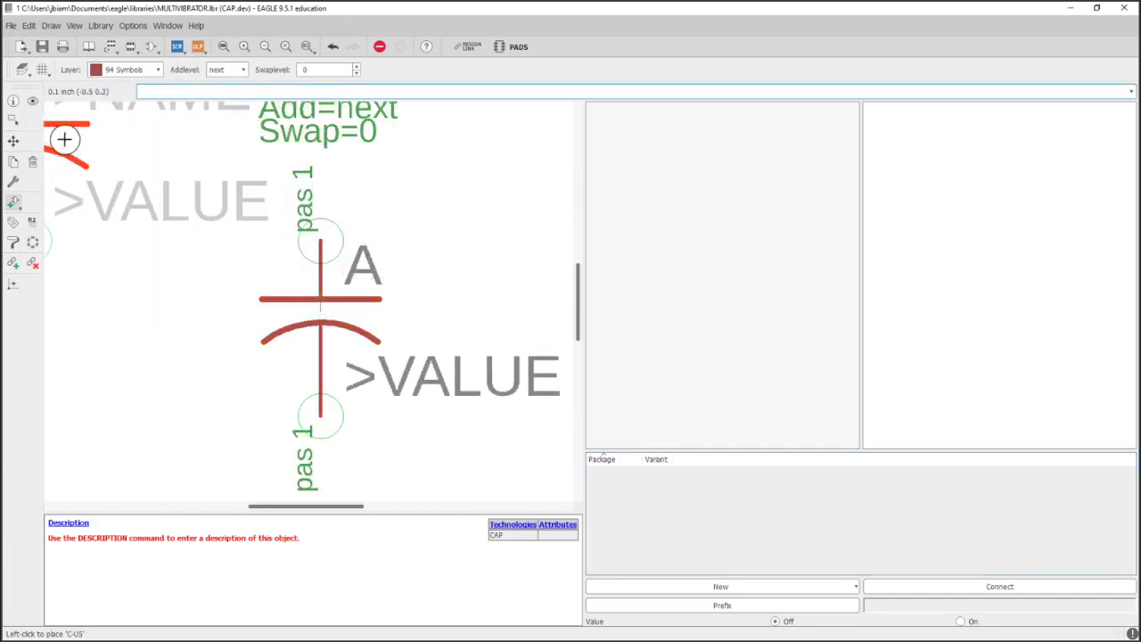
key(Escape)
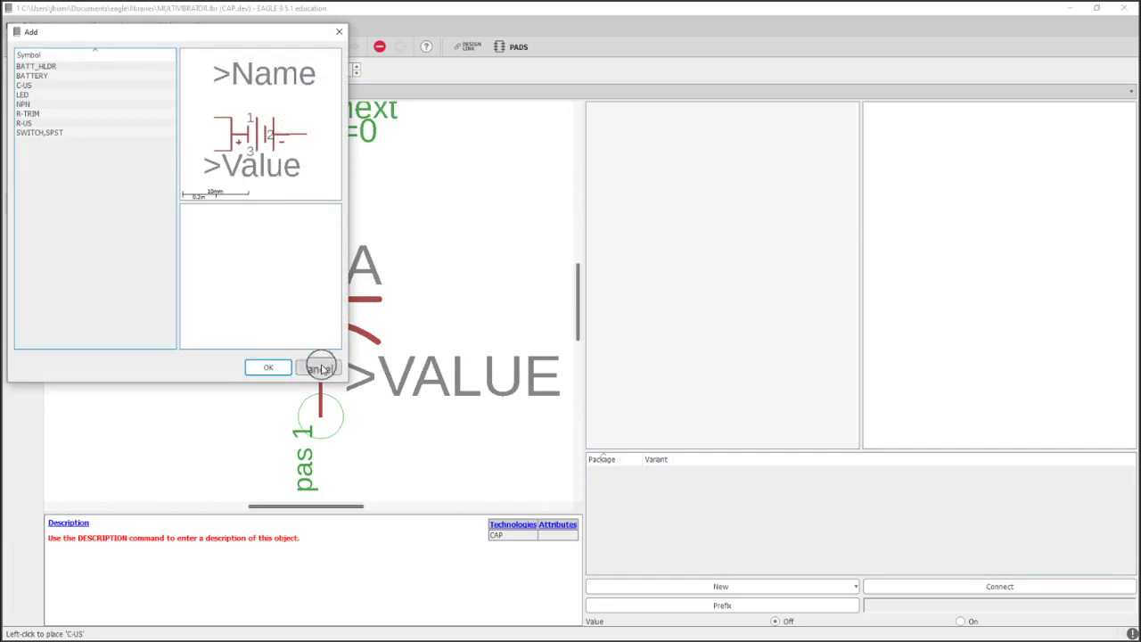
click(319, 365)
click(223, 46)
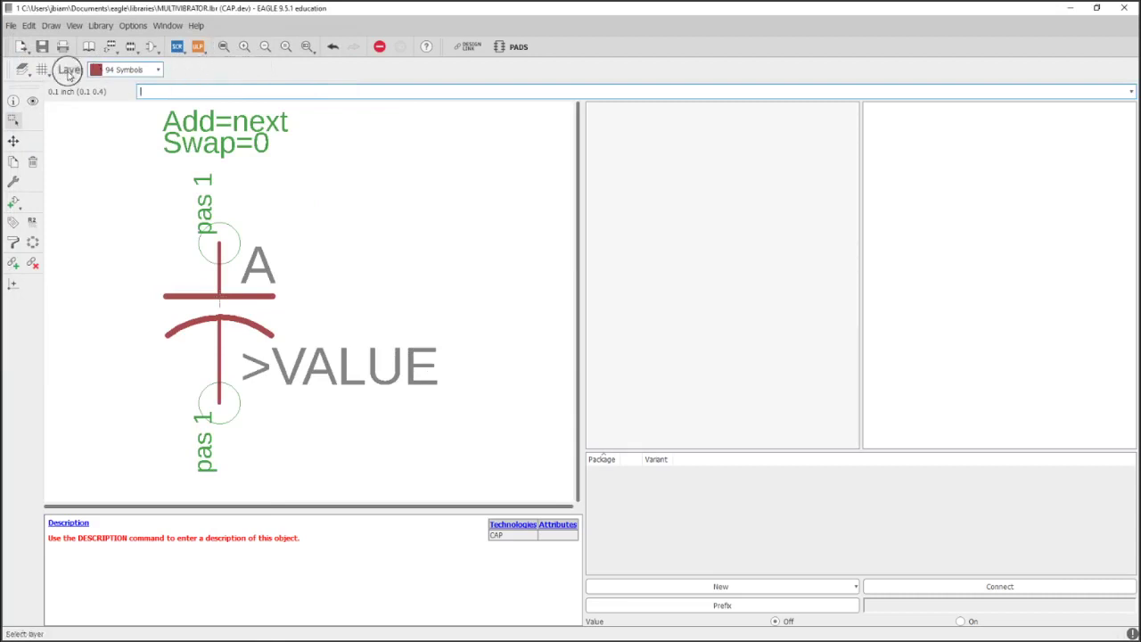
click(42, 46)
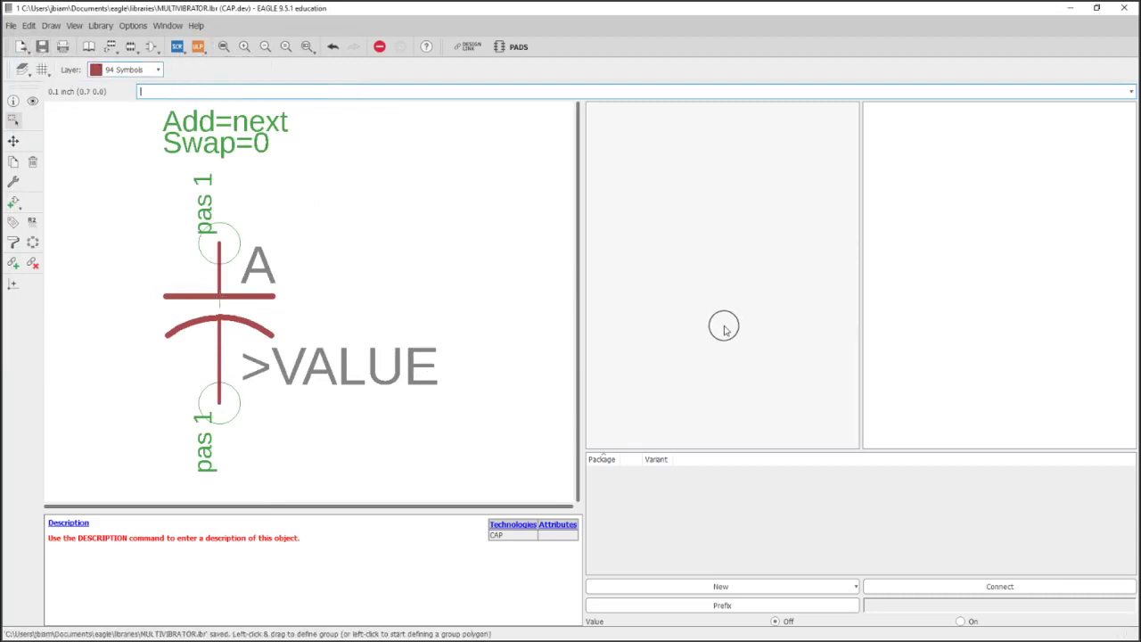
Add the local CAPAE430X550N package as a variant of the CAP device
click(742, 585)
click(702, 600)
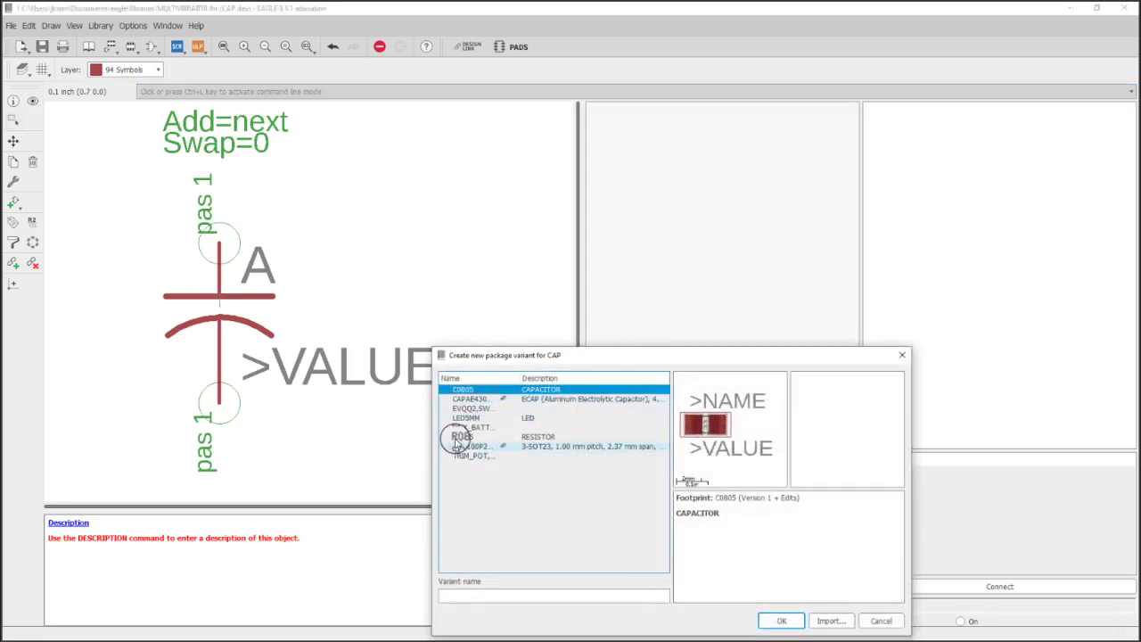
click(479, 401)
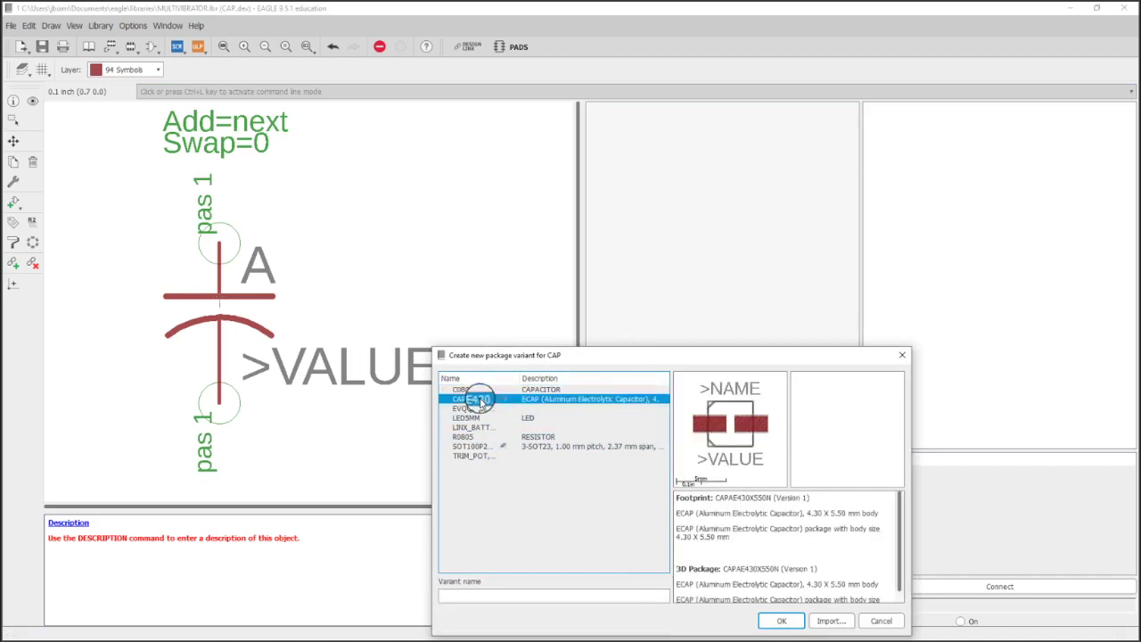
click(783, 622)
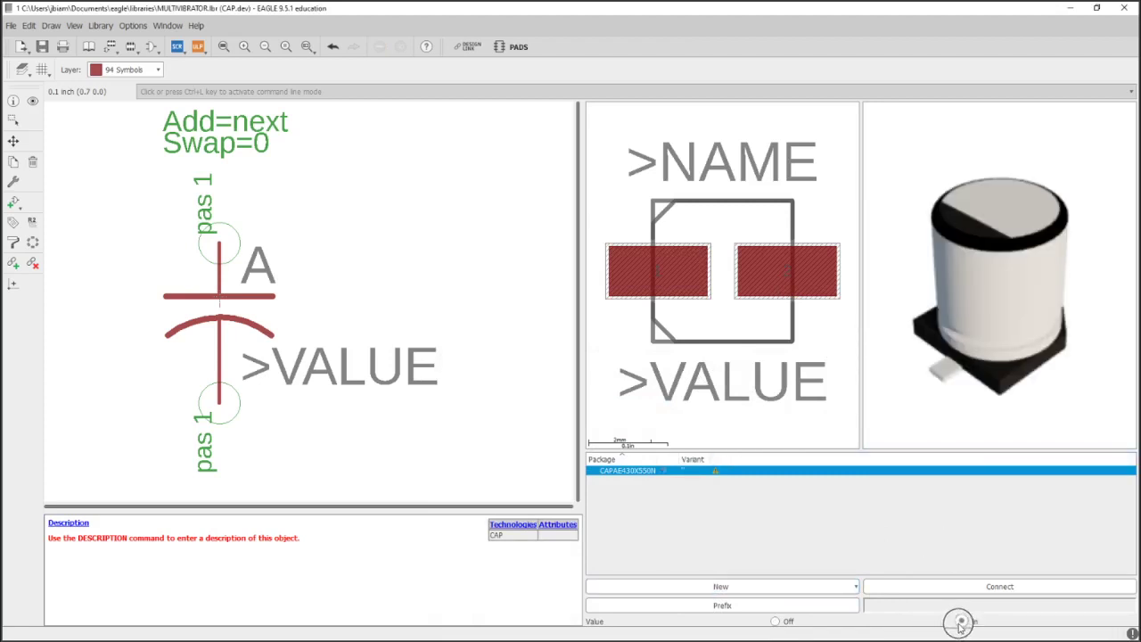
Turn Value on and set the CAP device prefix to C
click(961, 622)
click(784, 611)
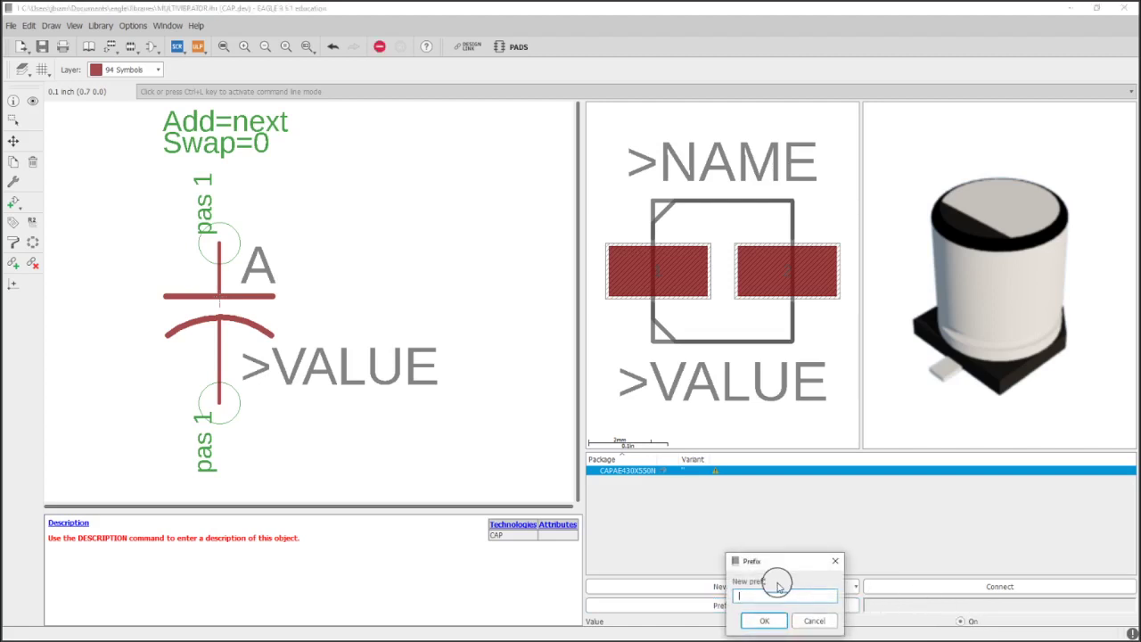
text(C)
click(764, 619)
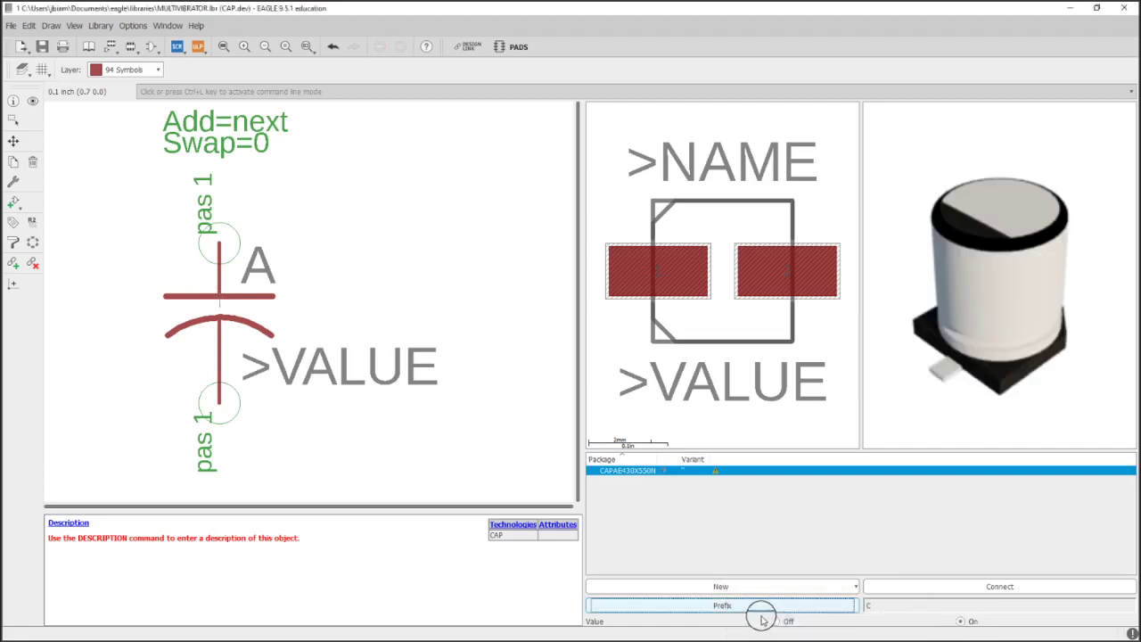
Connect pin A.1 to pad 1 of CAPAE430X550N and confirm the connections
click(929, 590)
drag(639, 305, 437, 166)
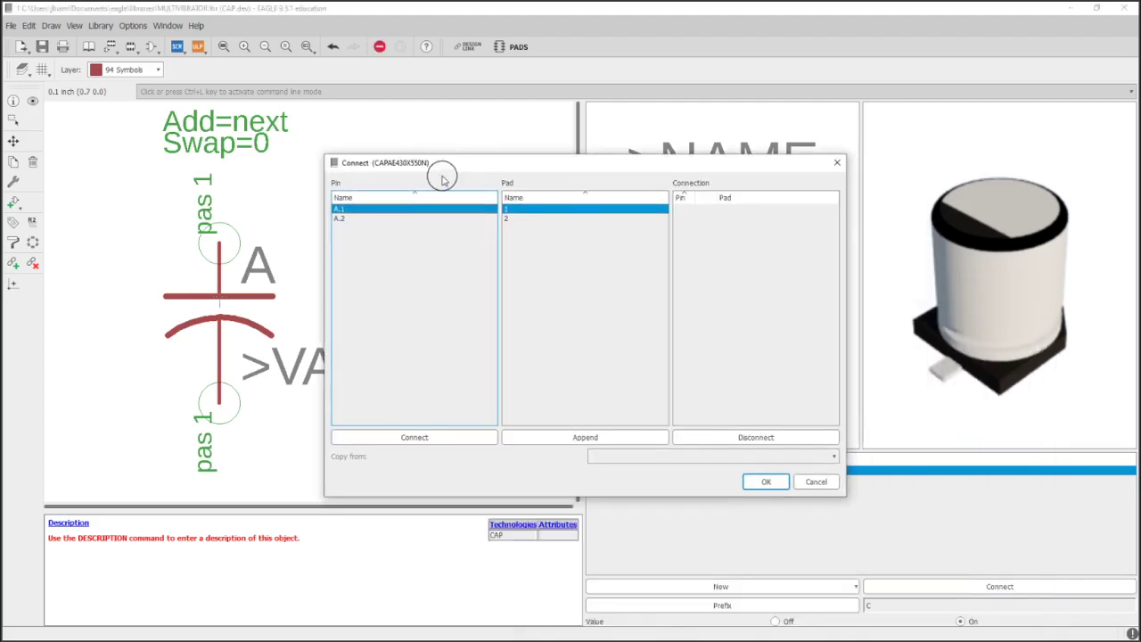
click(372, 208)
click(542, 207)
click(446, 439)
click(445, 438)
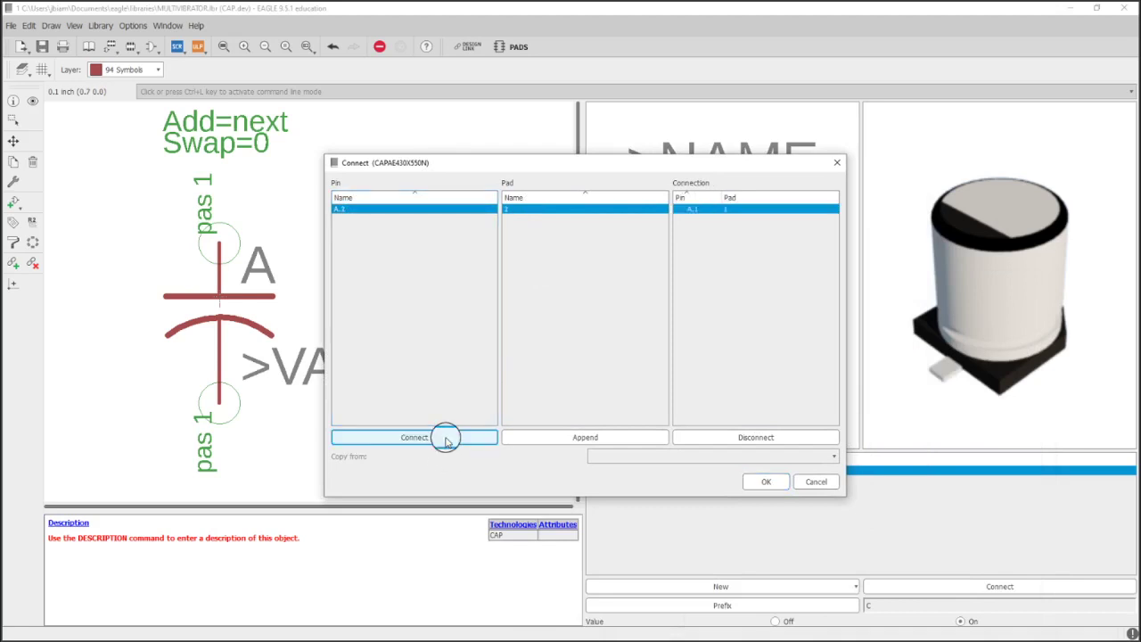
click(754, 482)
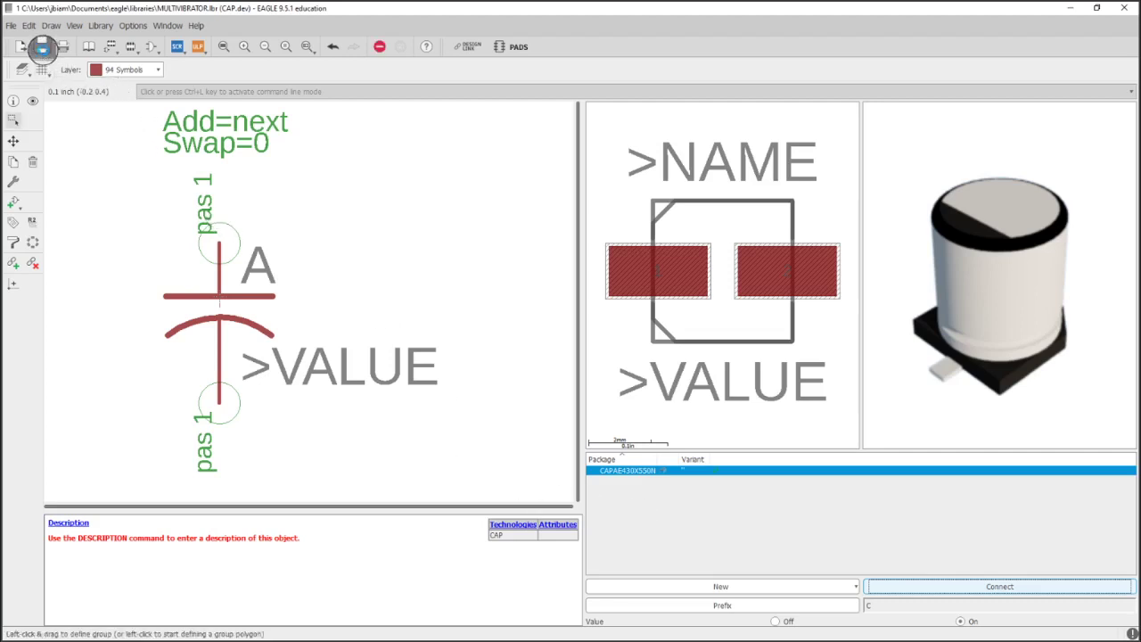
In the library overview, preview the CAP device and the CAPAE430X550N and EVQQ2,SWITCH footprints
click(88, 48)
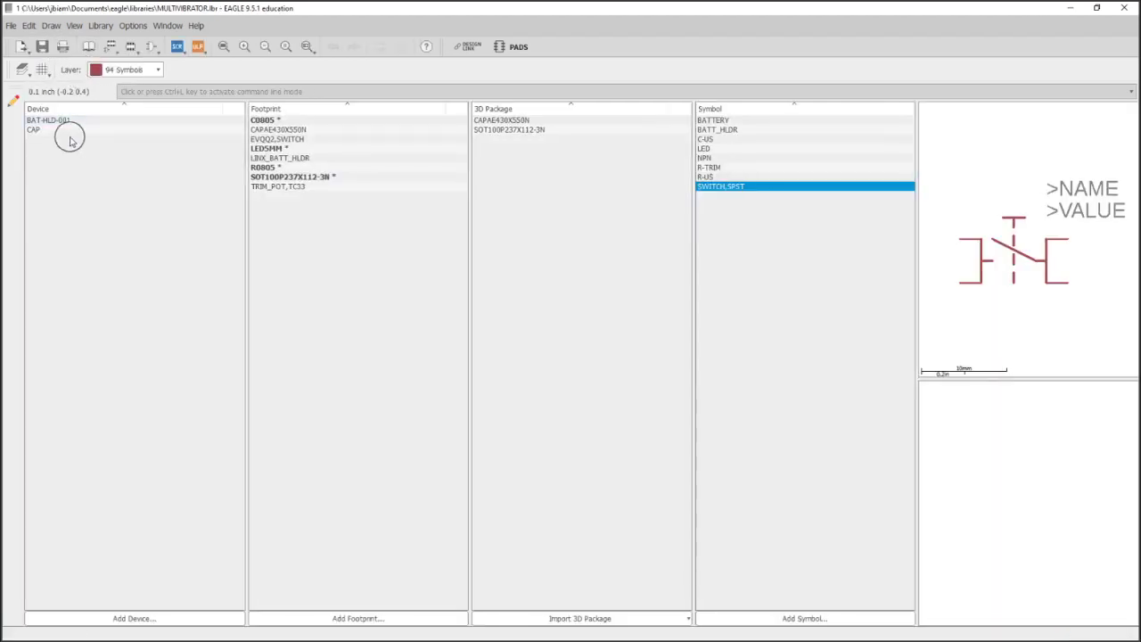
click(73, 132)
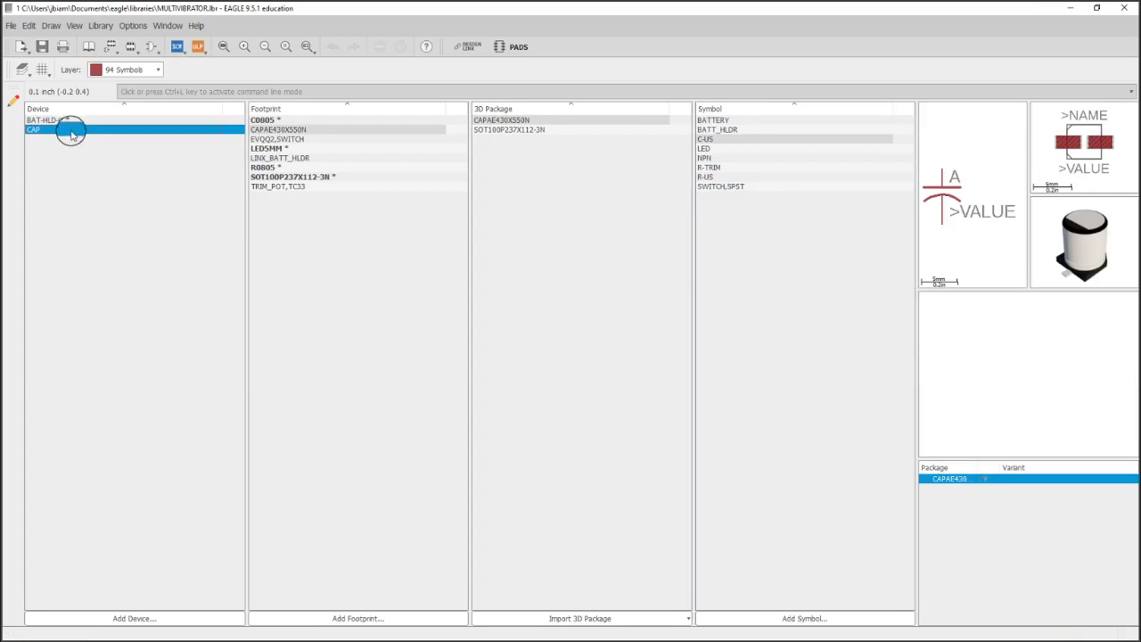
click(105, 208)
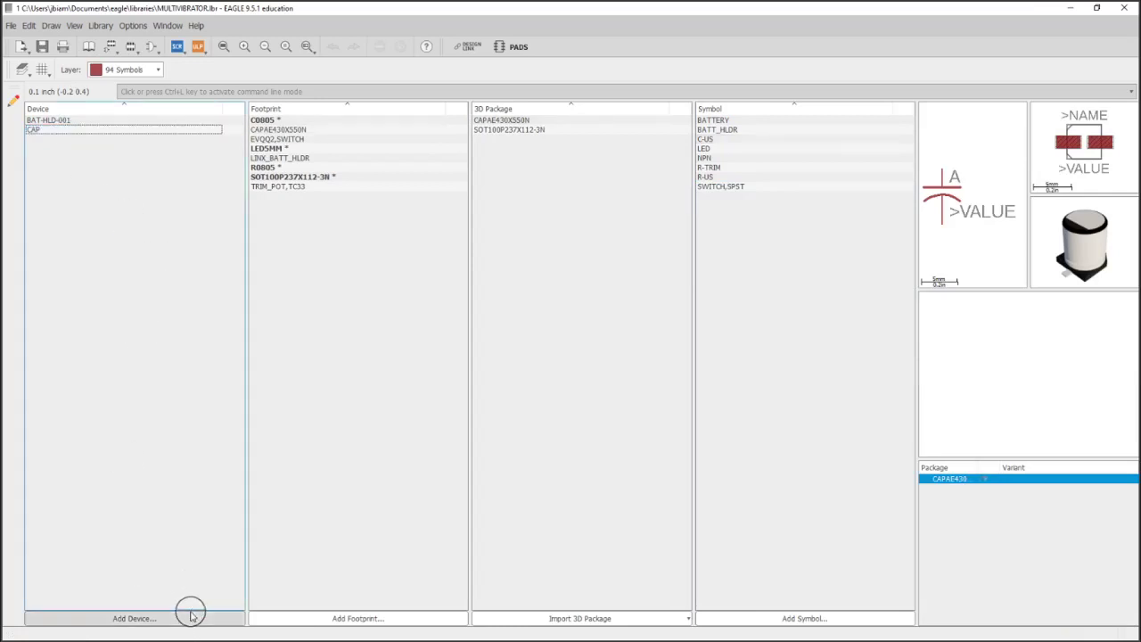
click(323, 131)
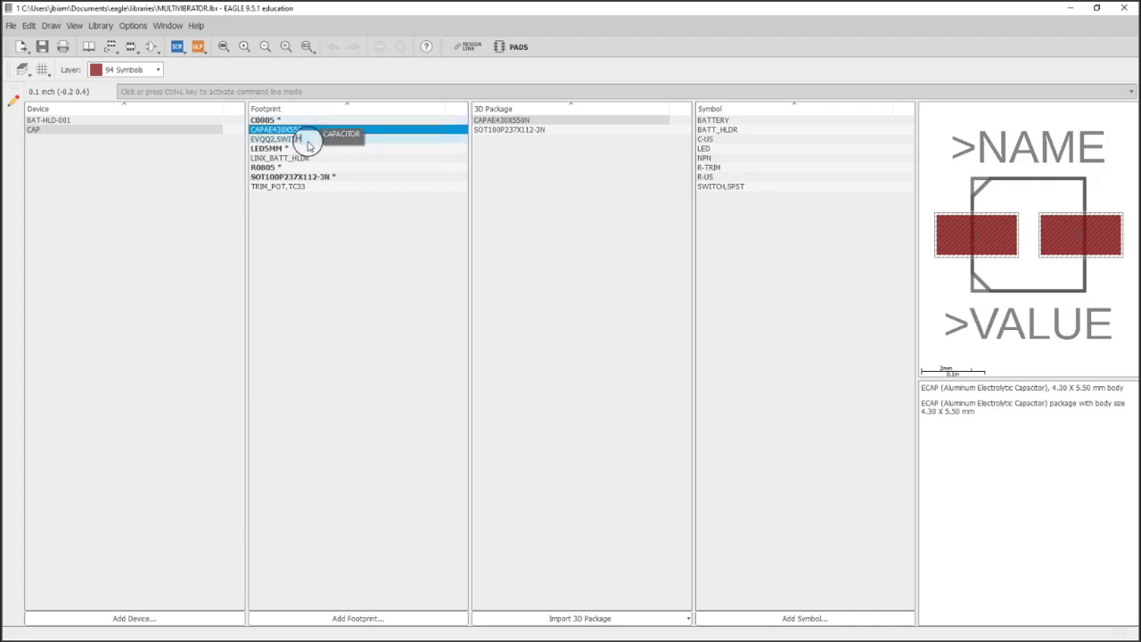
click(309, 141)
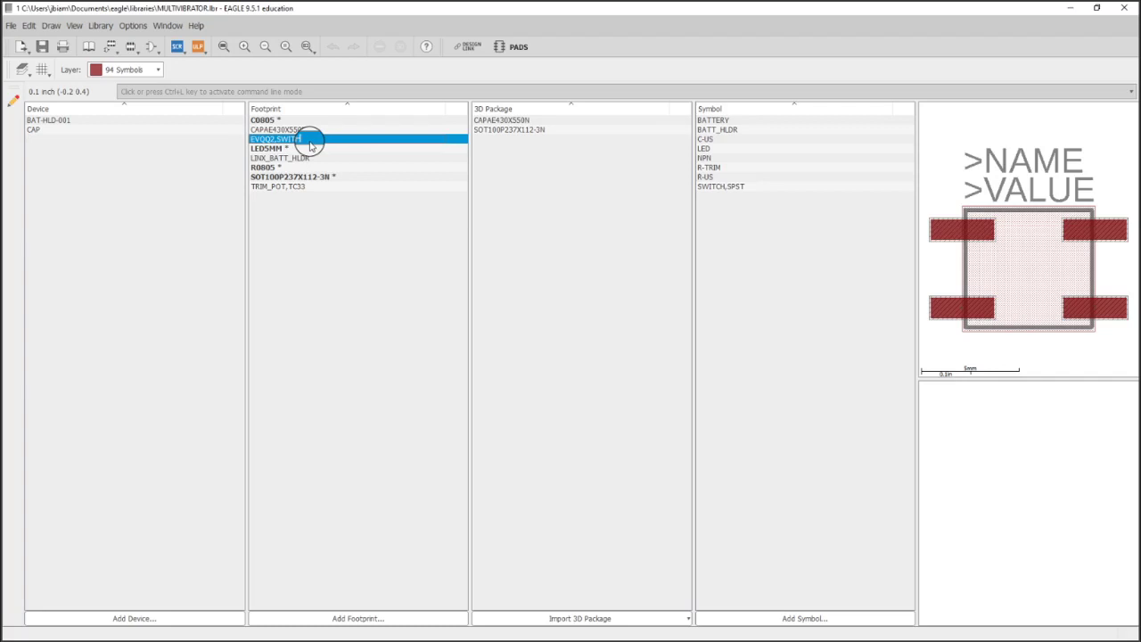
drag(254, 141, 105, 559)
Create a new device named SWITCH,TACTILE, confirming the warning
click(162, 619)
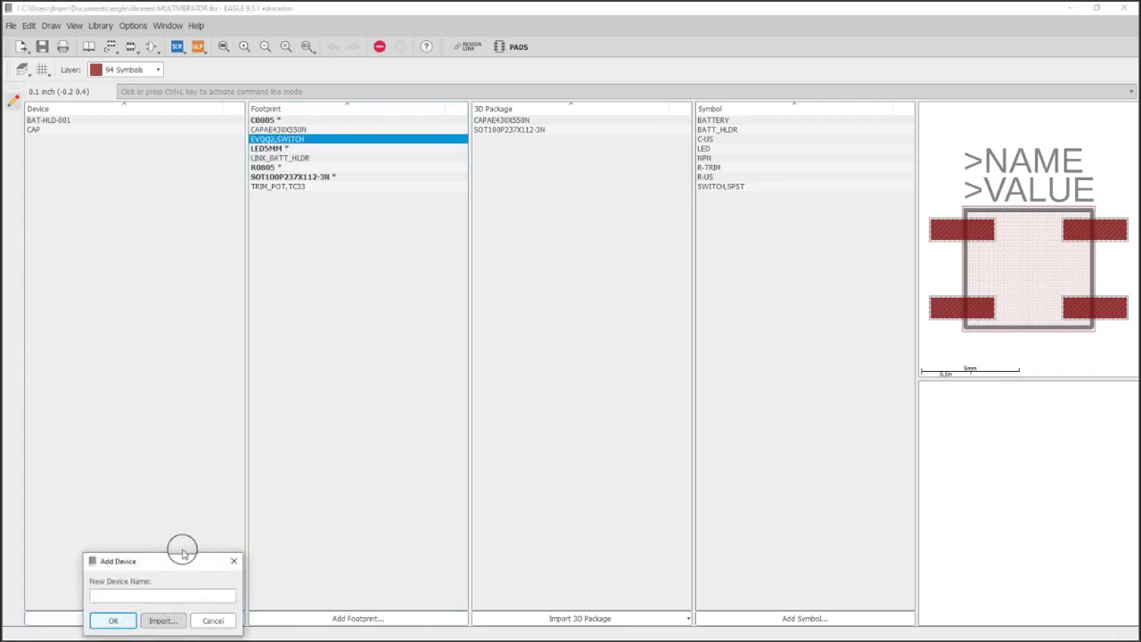
drag(187, 568, 179, 355)
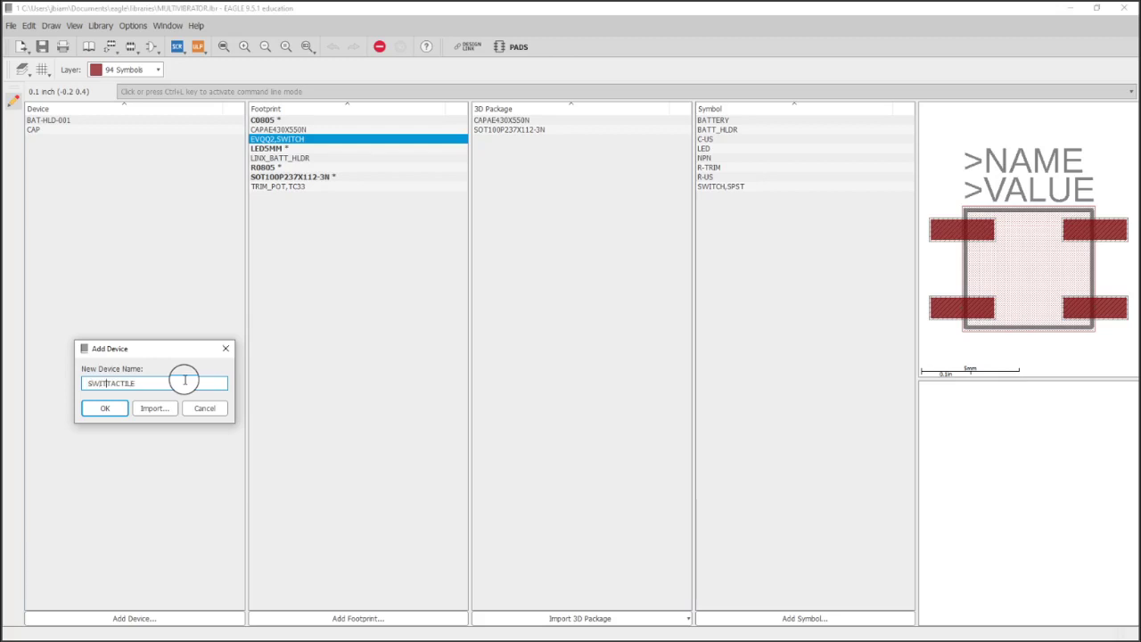
key(Return)
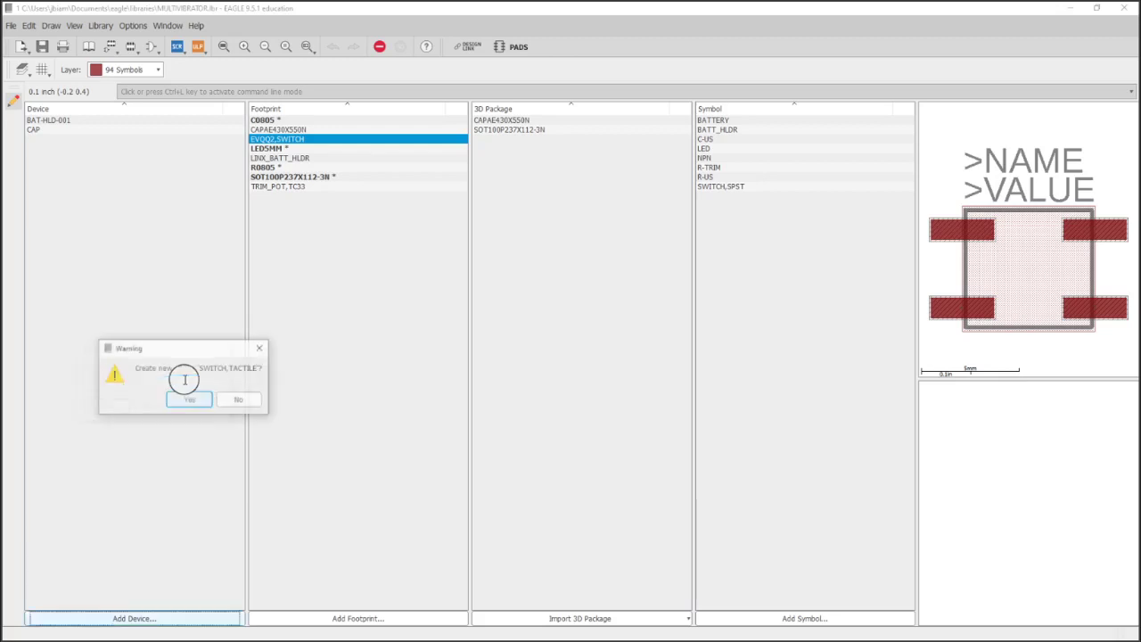
click(192, 401)
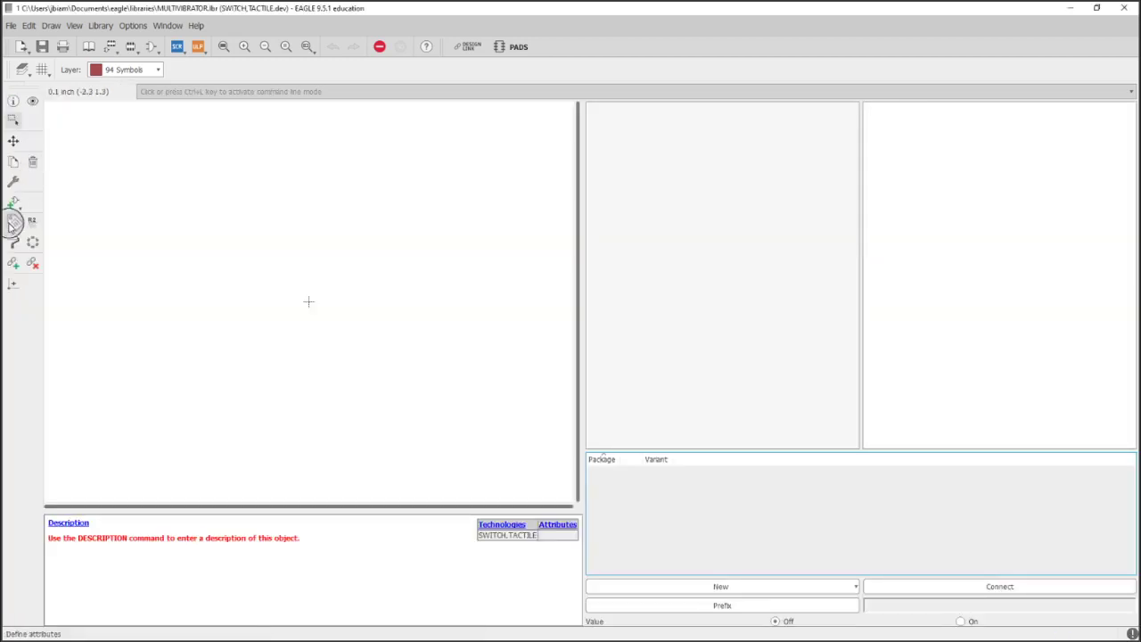
Pick the SWITCH,SPST symbol from the Add list for placement
click(14, 202)
click(82, 70)
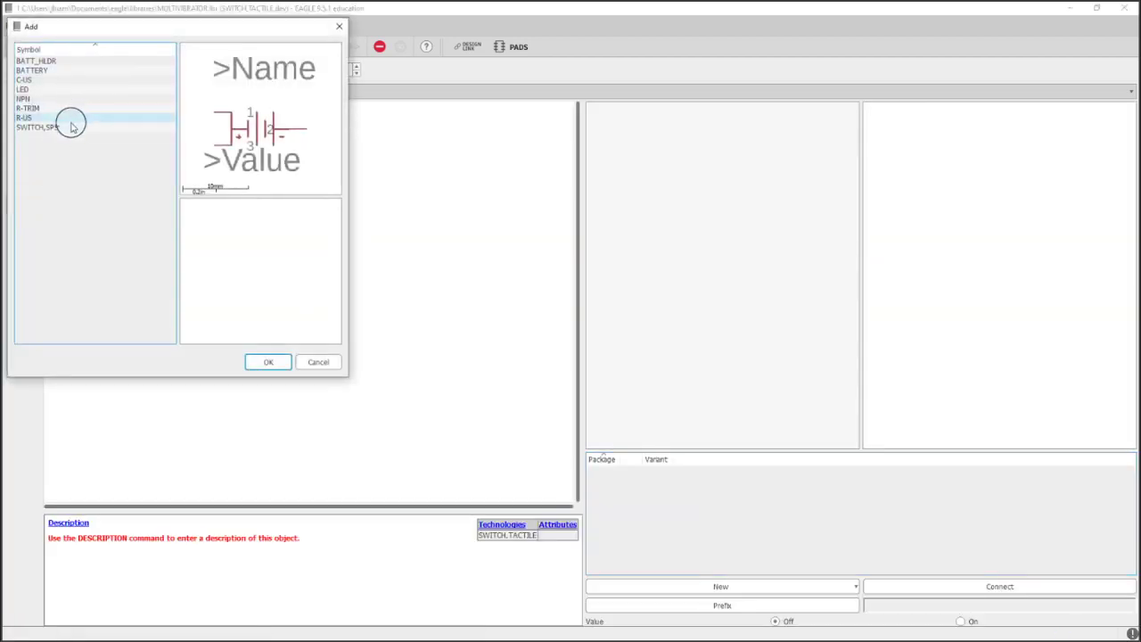
click(71, 126)
click(271, 361)
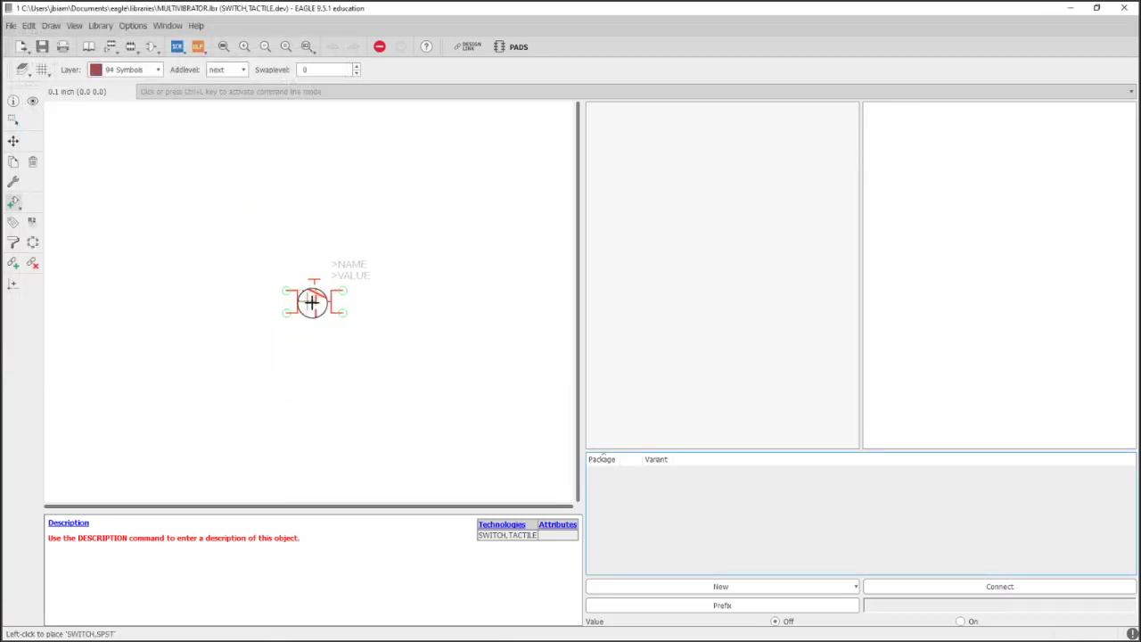
scroll(308, 303, up, 5)
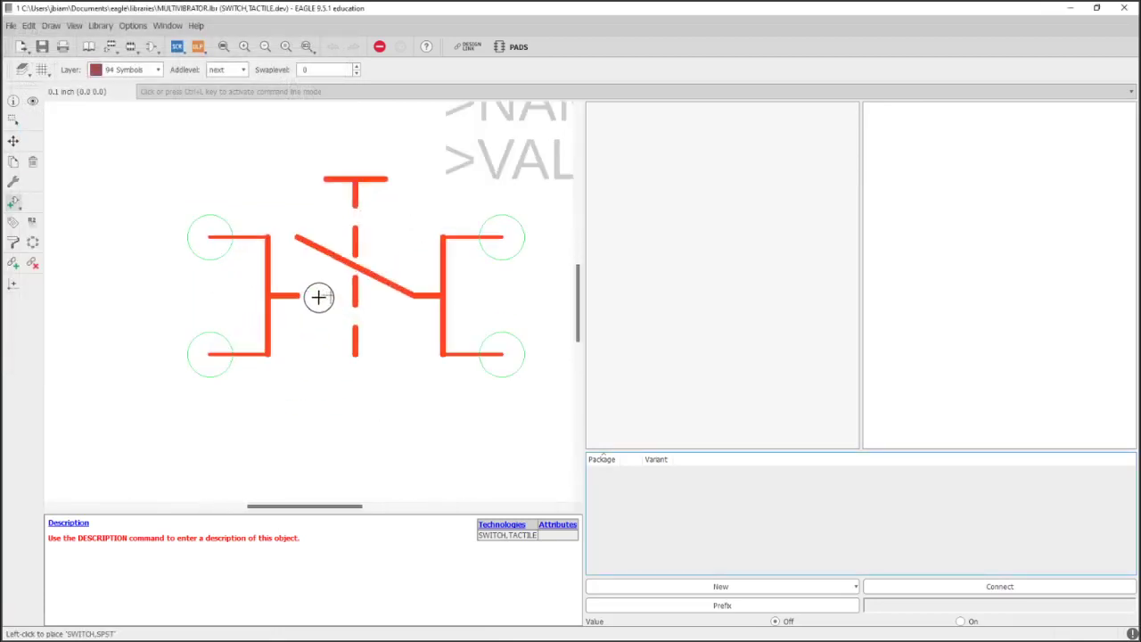
Set the grid size to 0.01 inch
click(42, 46)
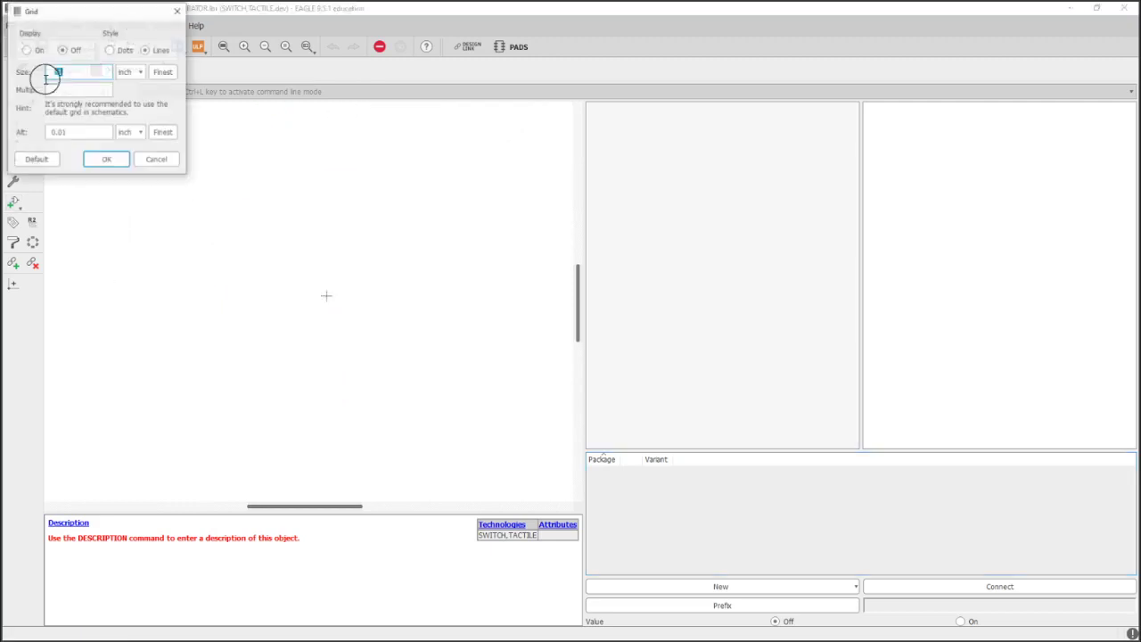
drag(77, 73, 63, 71)
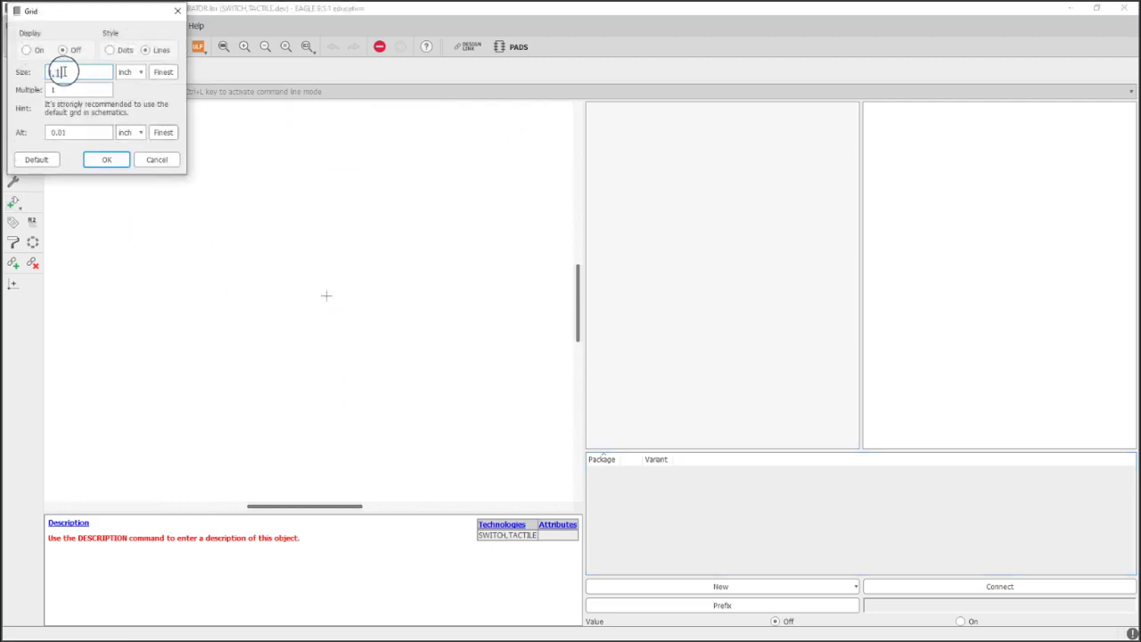
click(59, 72)
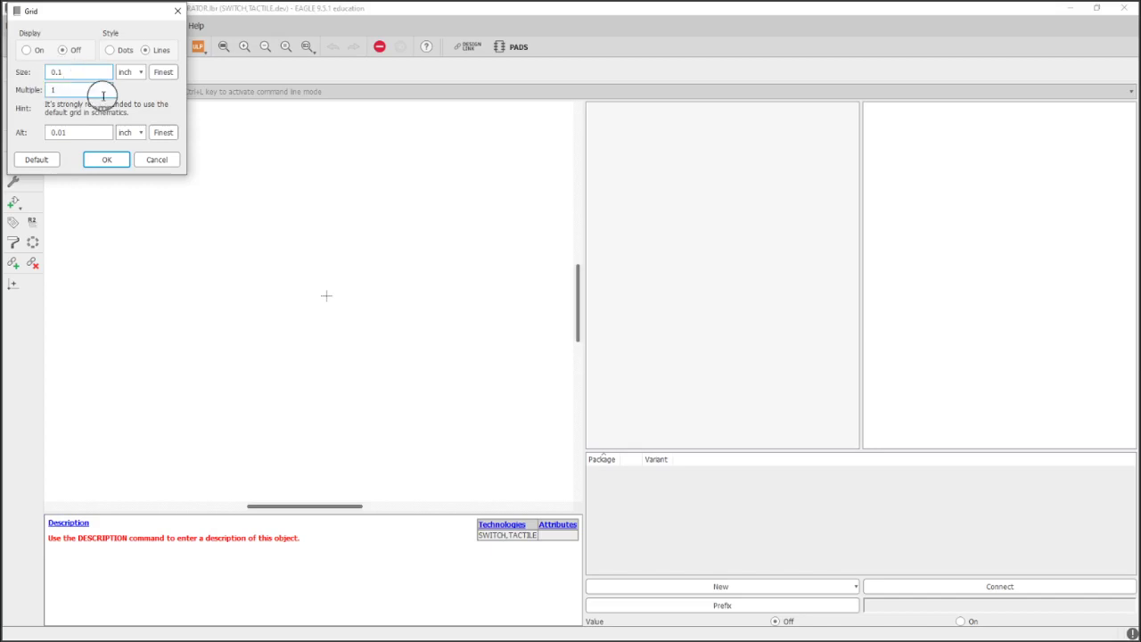
text(0)
key(Return)
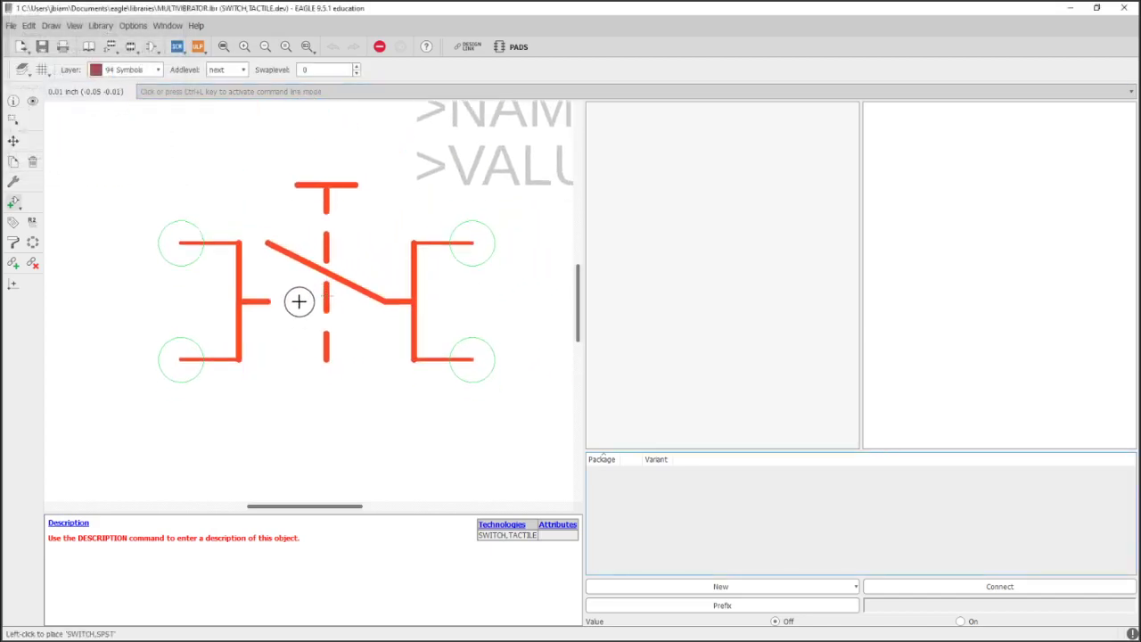
Place SWITCH,SPST as gate A and fit it in view
click(304, 296)
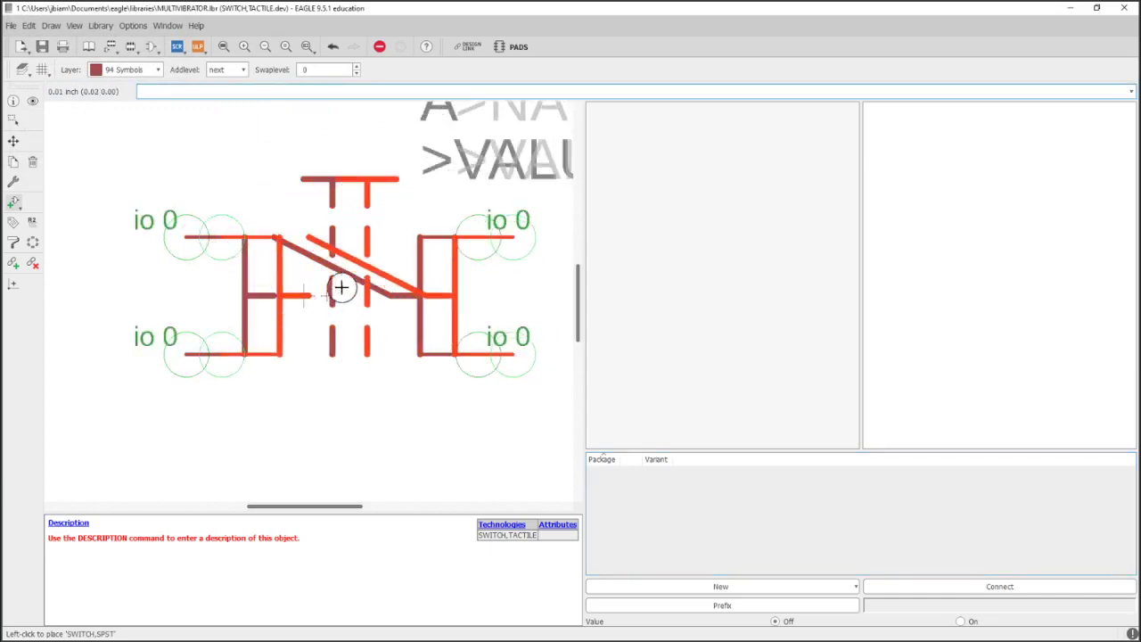
scroll(420, 235, down, 1)
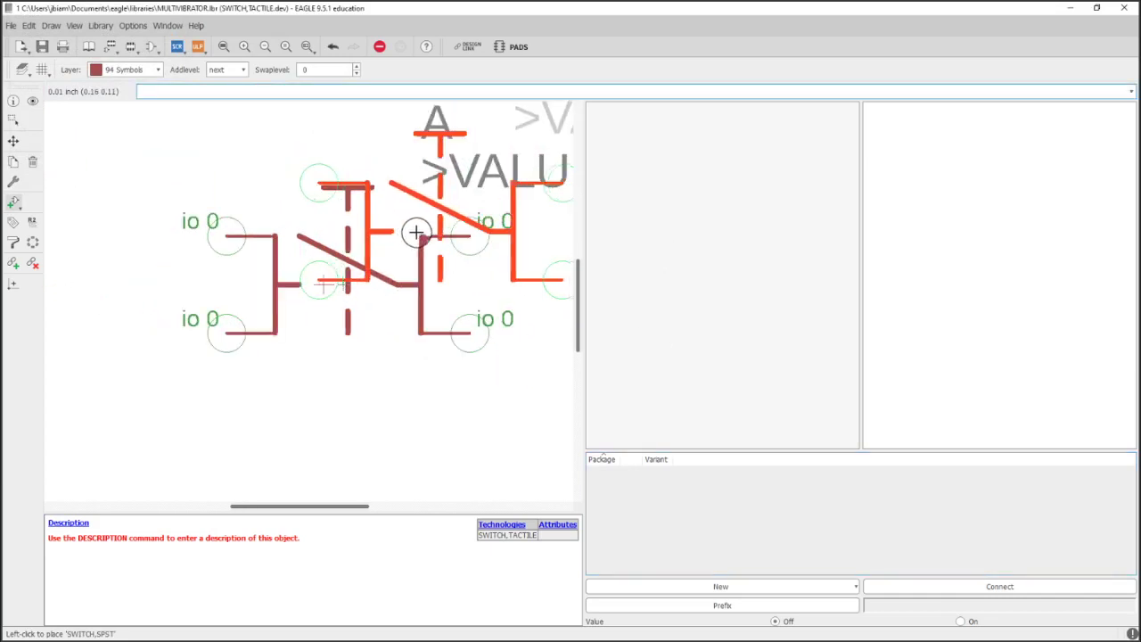
key(Escape)
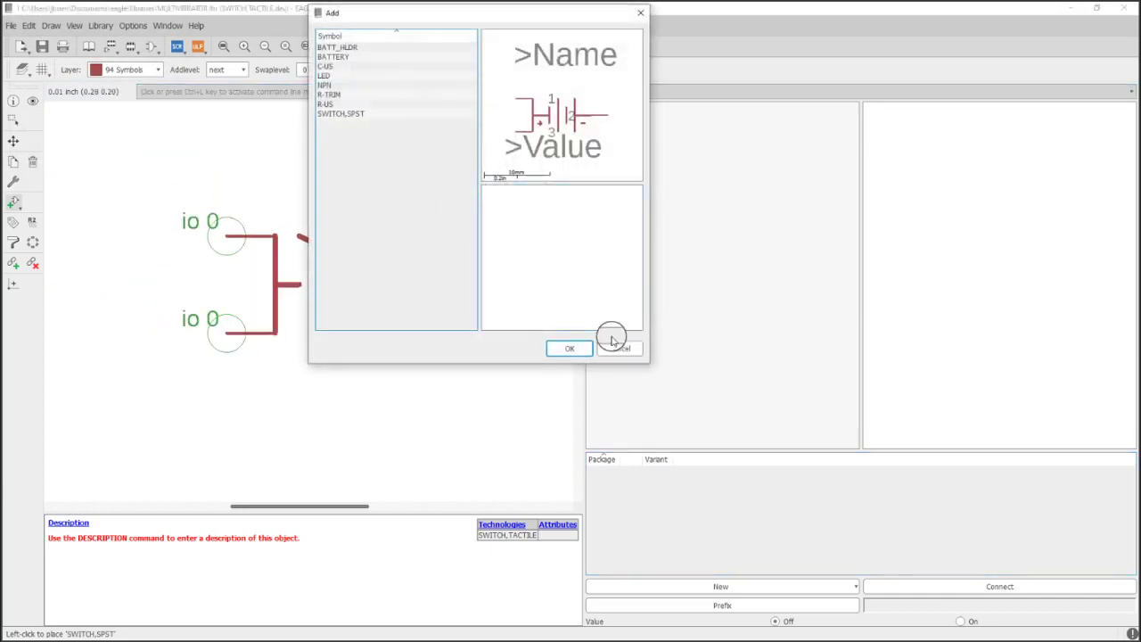
click(617, 350)
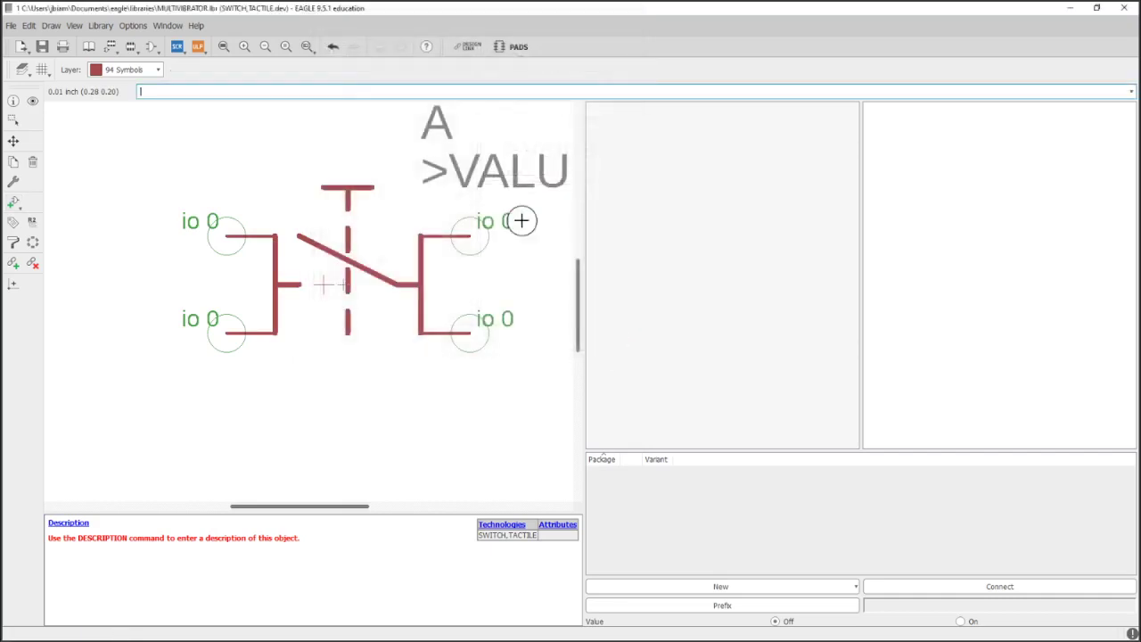
click(244, 45)
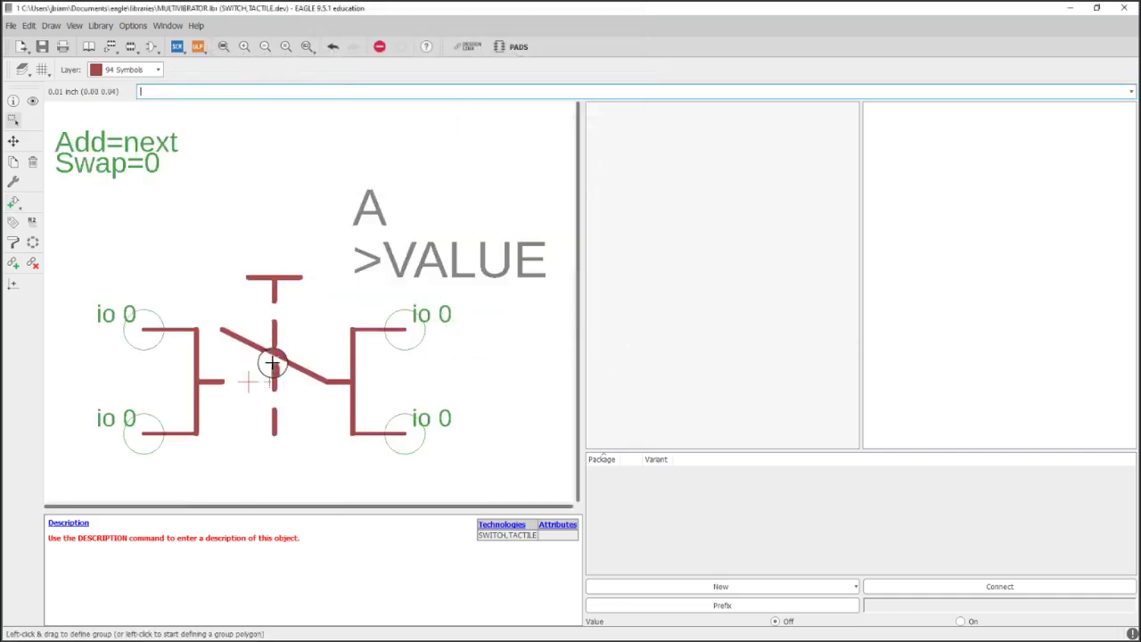
middle_drag(276, 364, 303, 333)
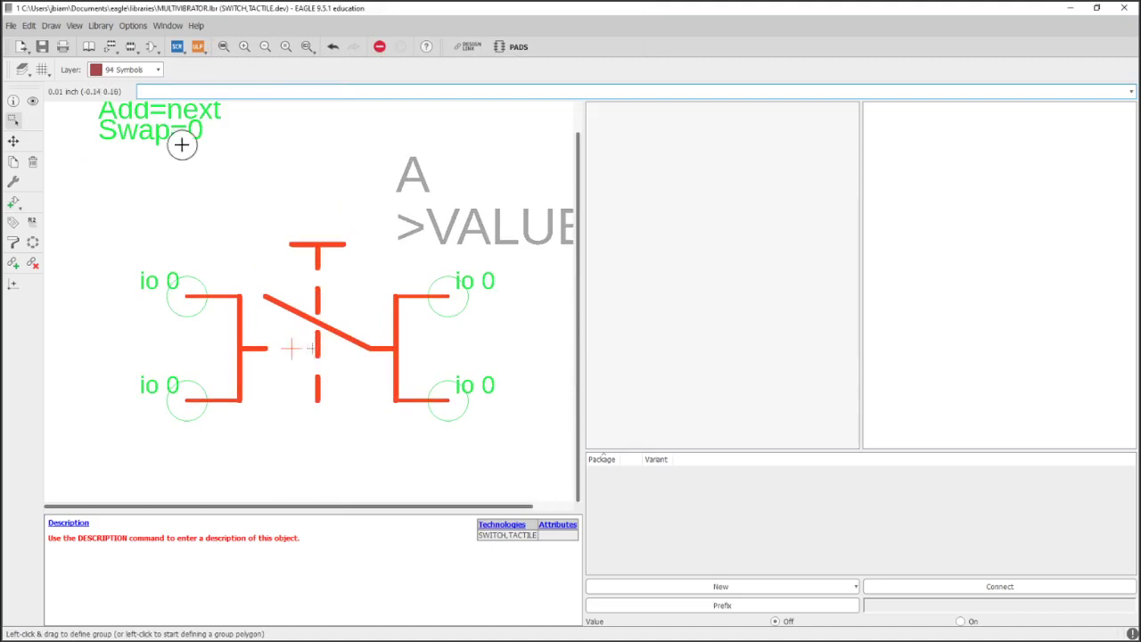
Open the SWITCH,SPST symbol for editing and apply a 0.01 inch grid
click(88, 46)
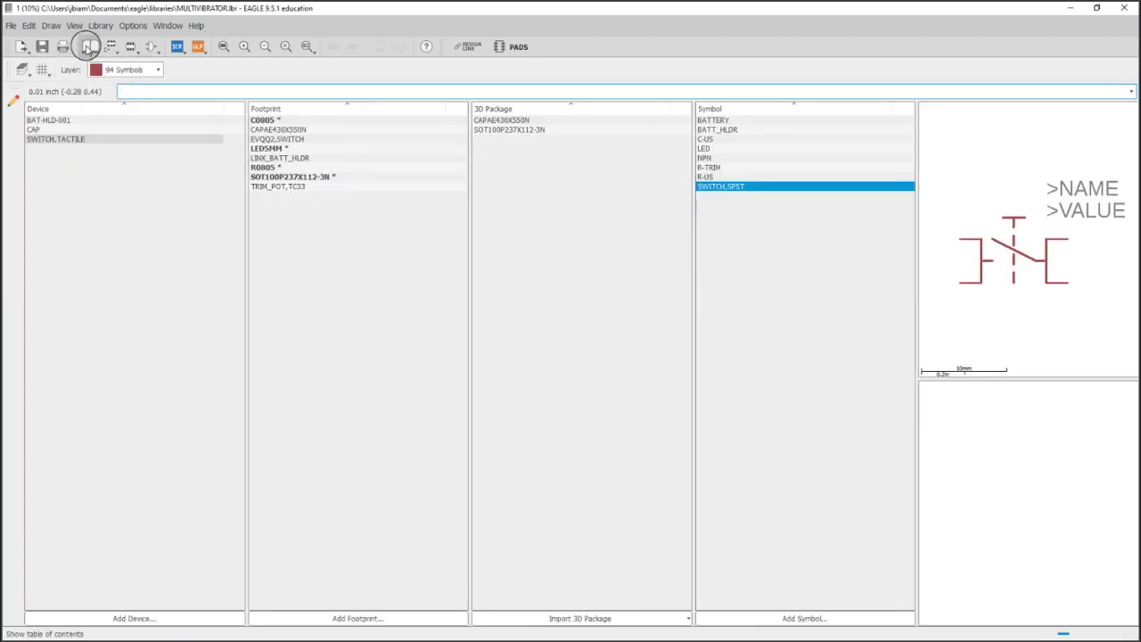
double_click(746, 187)
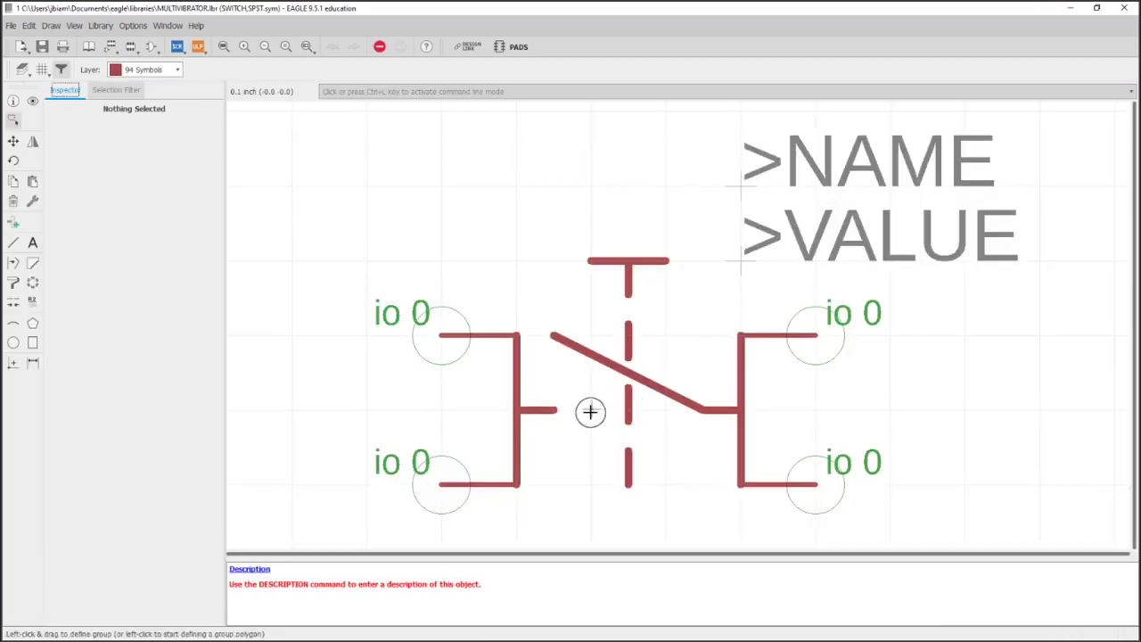
scroll(589, 405, up, 5)
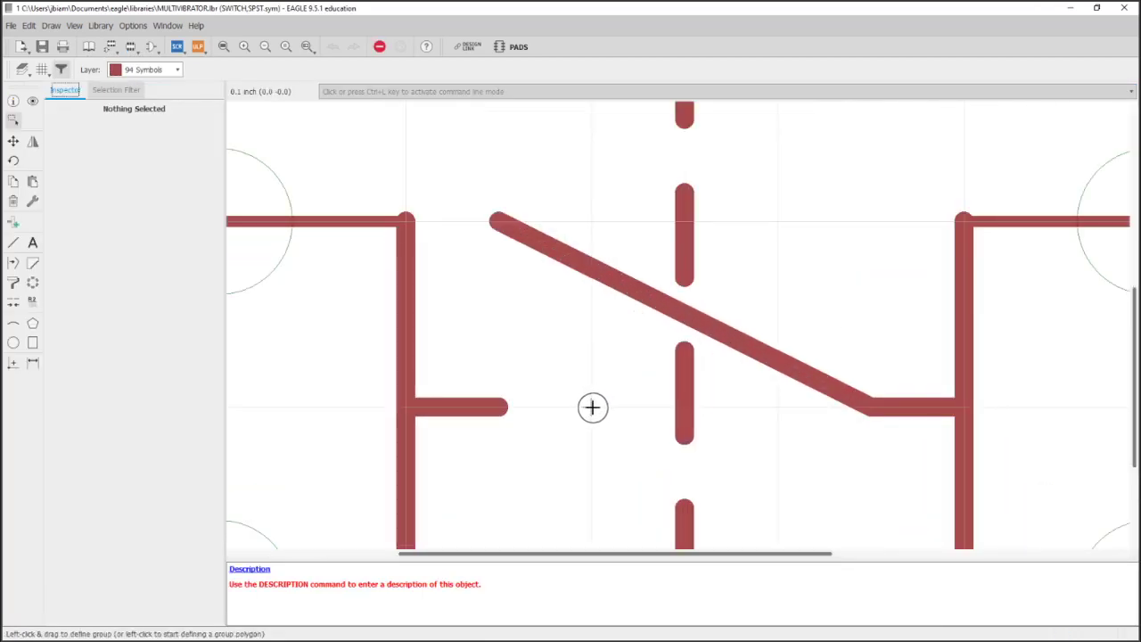
scroll(592, 409, down, 2)
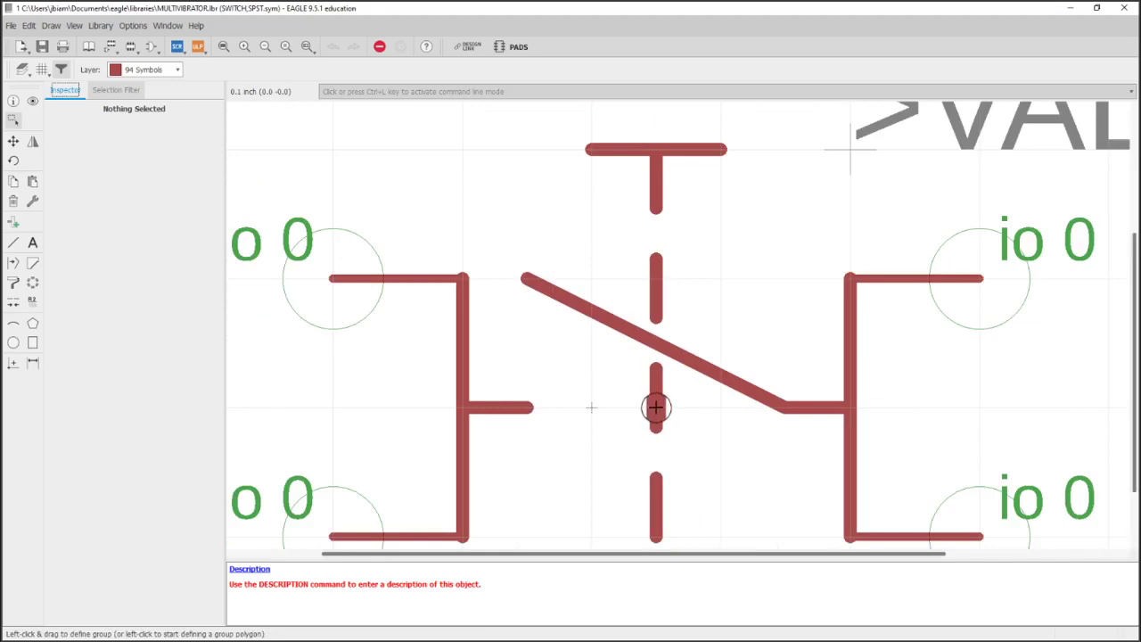
scroll(656, 407, down, 2)
middle_drag(650, 402, 601, 397)
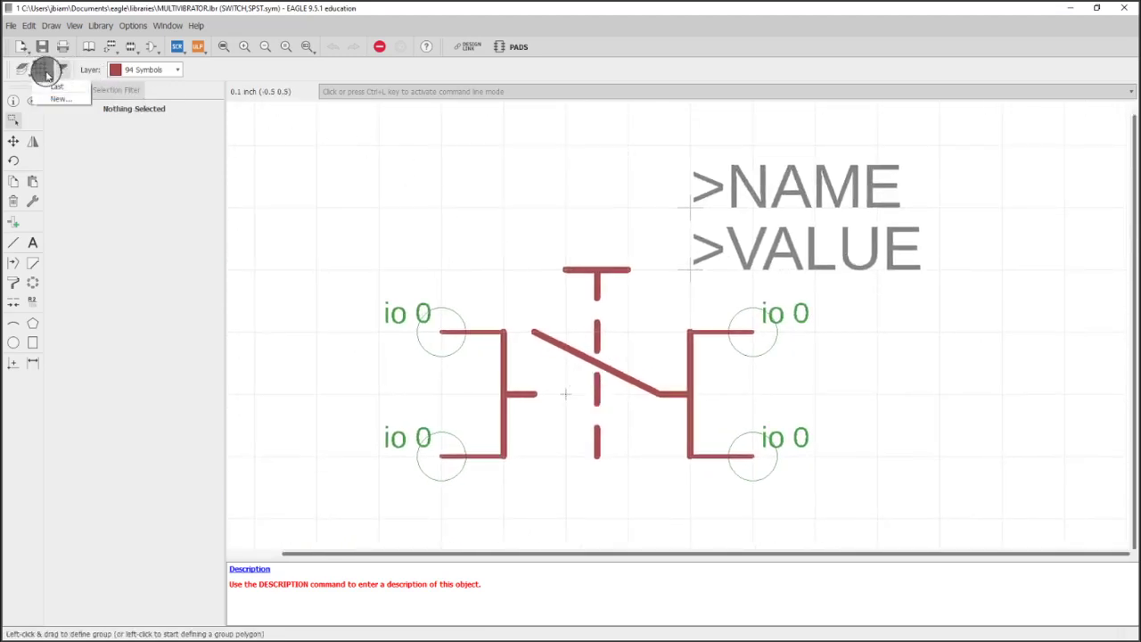
click(42, 72)
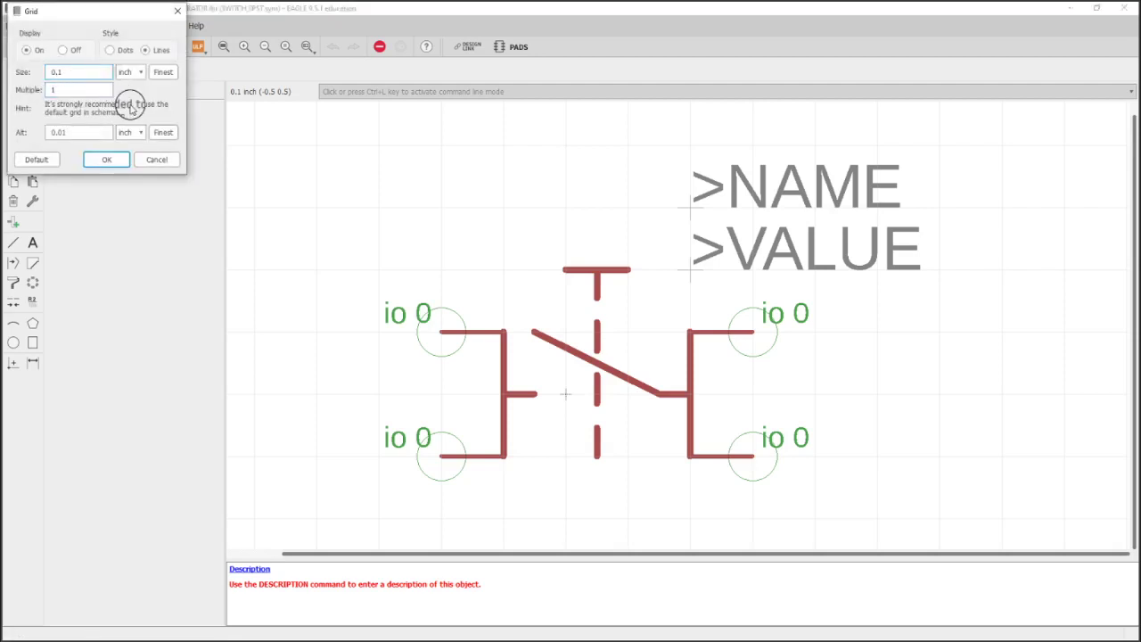
key(Return)
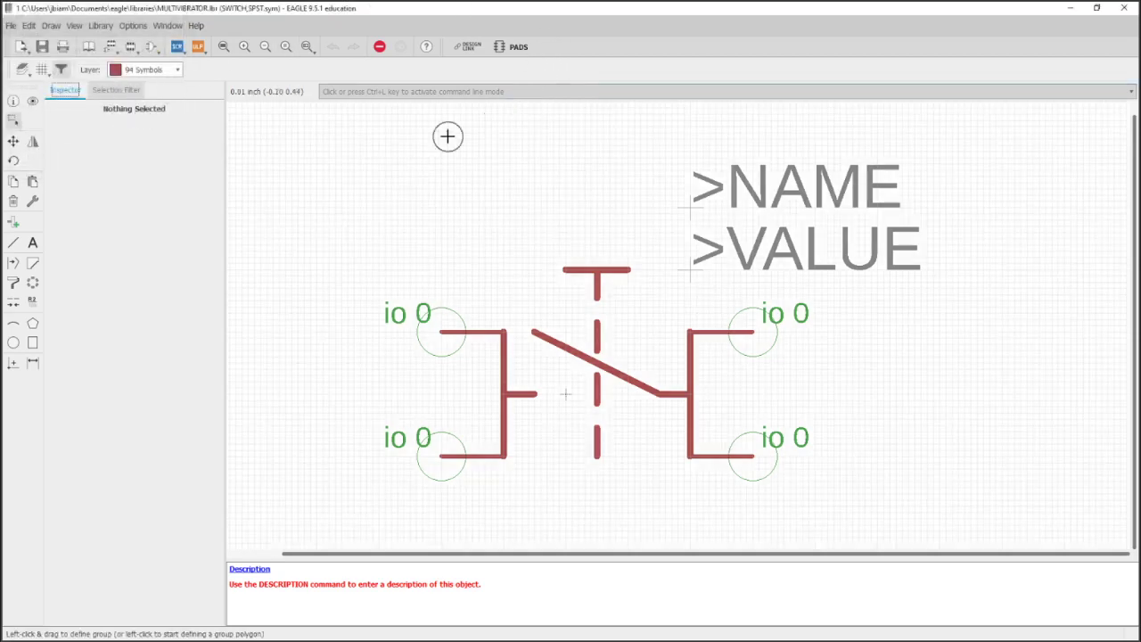
Move the whole SWITCH,SPST drawing as a group to a new spot and save
drag(345, 120, 966, 520)
click(13, 141)
scroll(550, 380, up, 1)
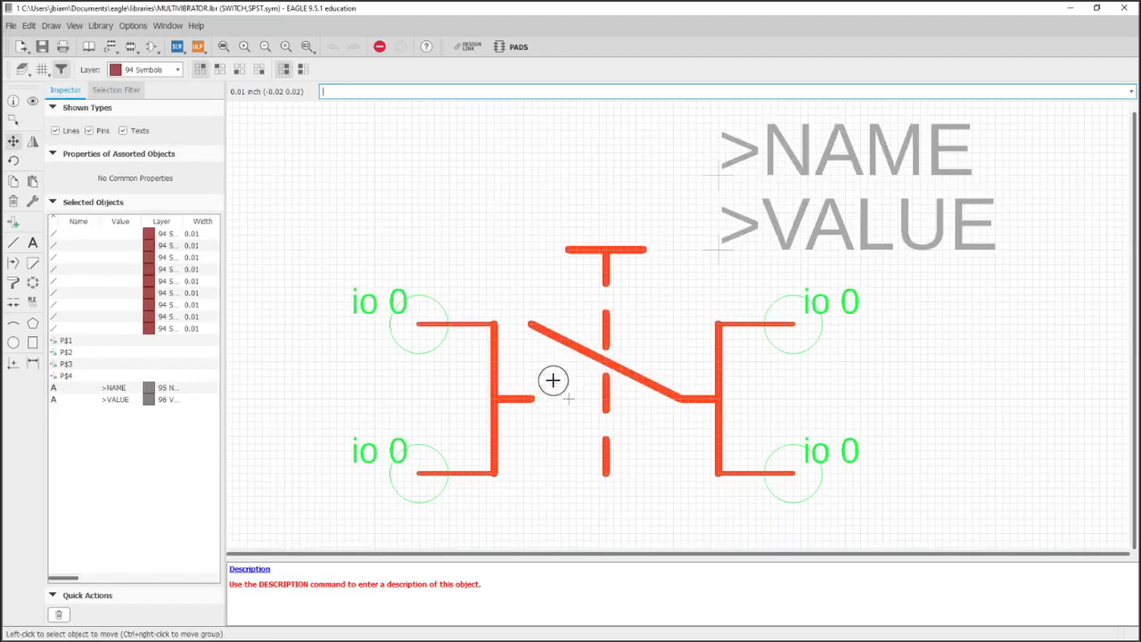
scroll(580, 388, up, 3)
ctrl+right_click(595, 399)
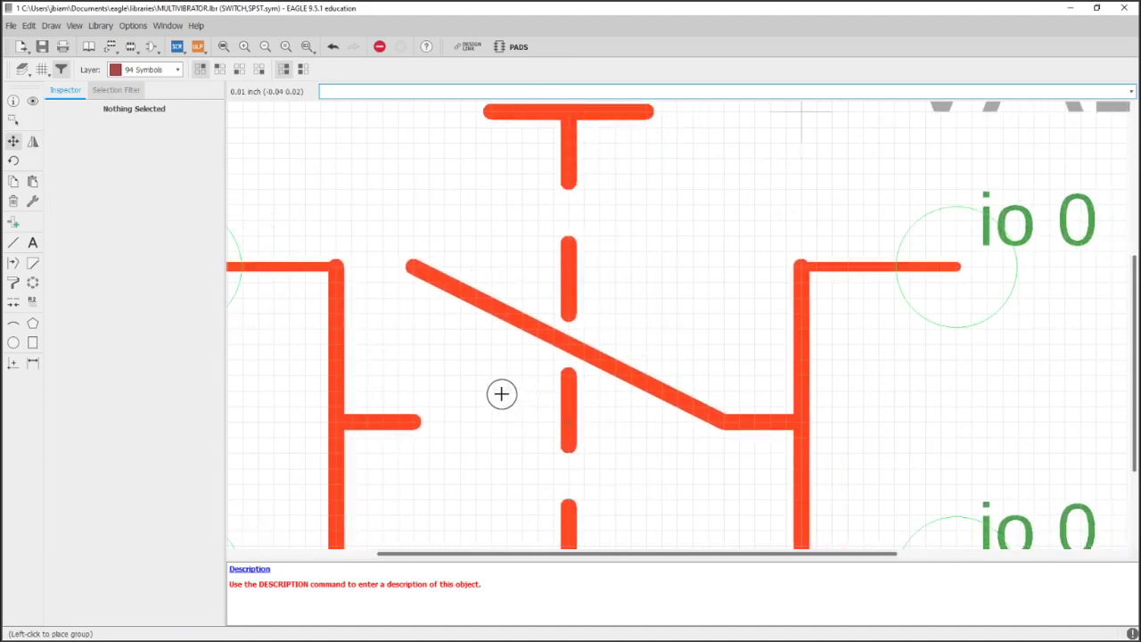
click(502, 394)
scroll(517, 378, down, 4)
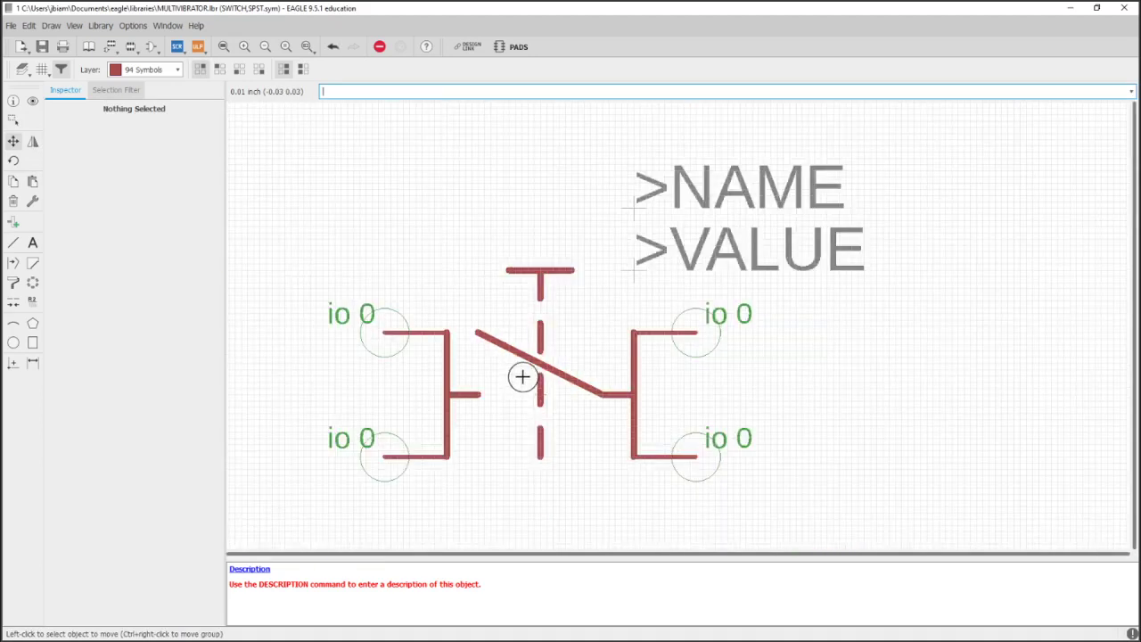
click(42, 51)
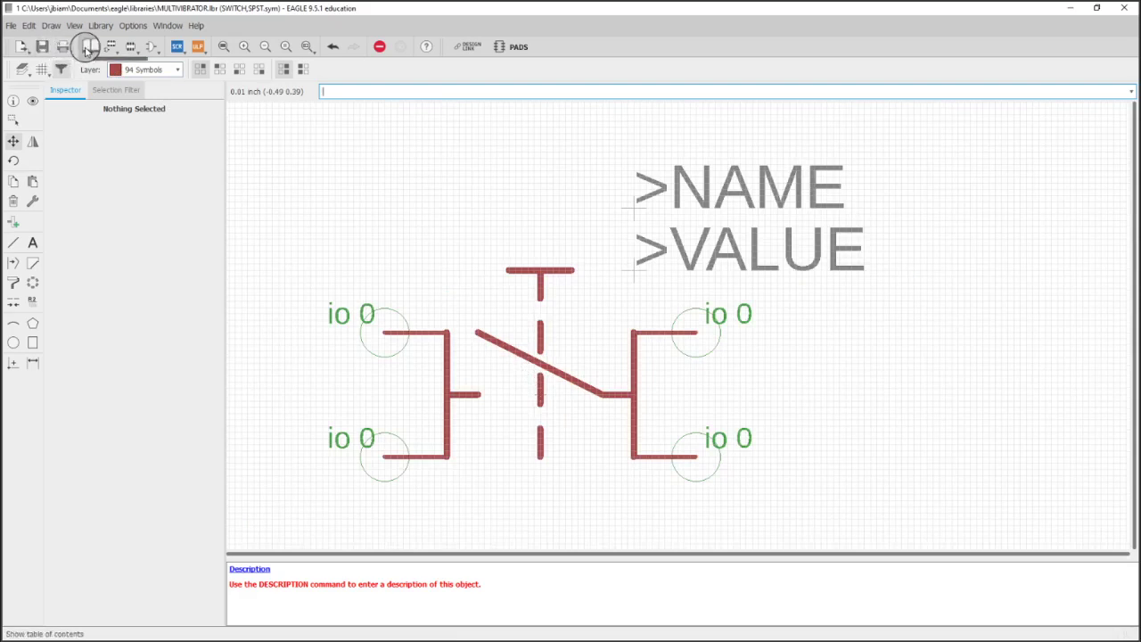
Open the SWITCH,TACTILE device for editing from the library overview
click(87, 48)
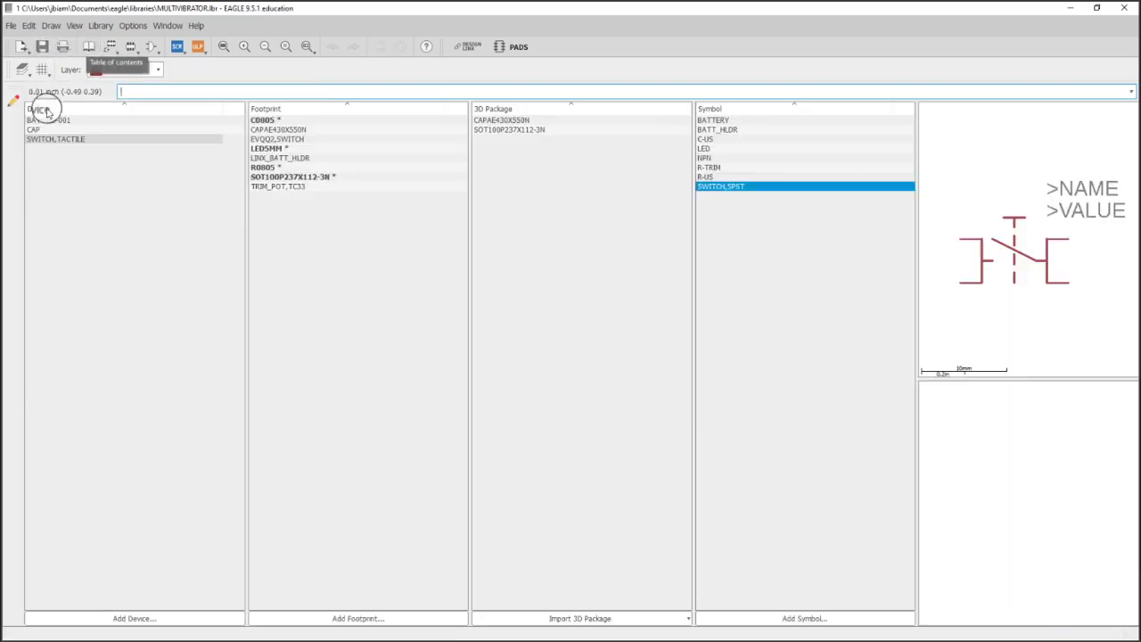
click(36, 140)
double_click(36, 141)
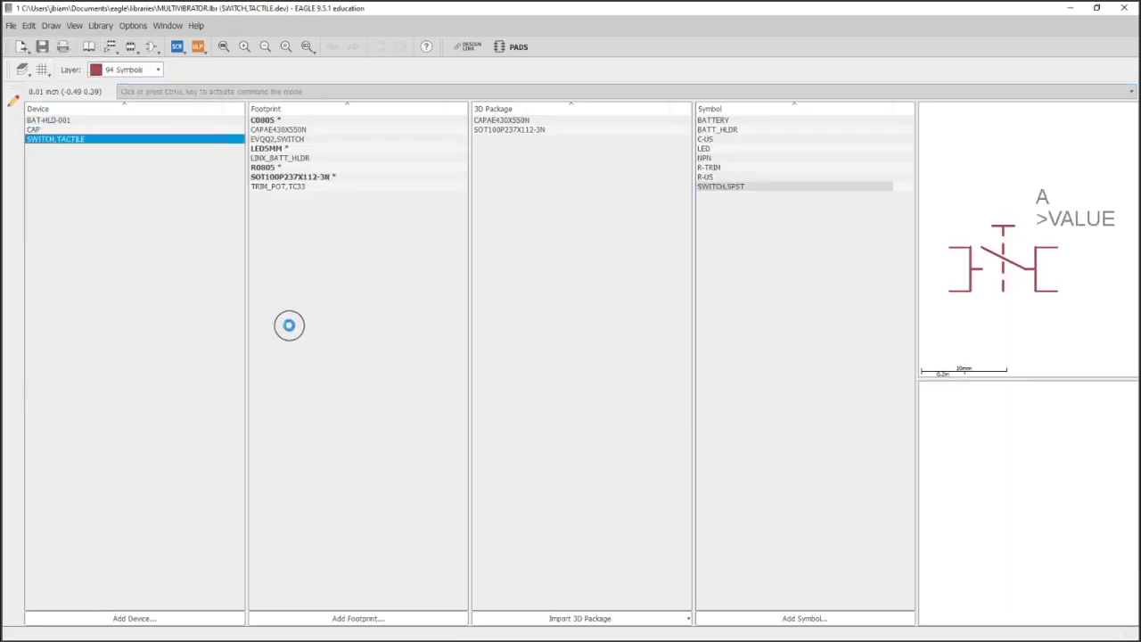
scroll(290, 397, up, 5)
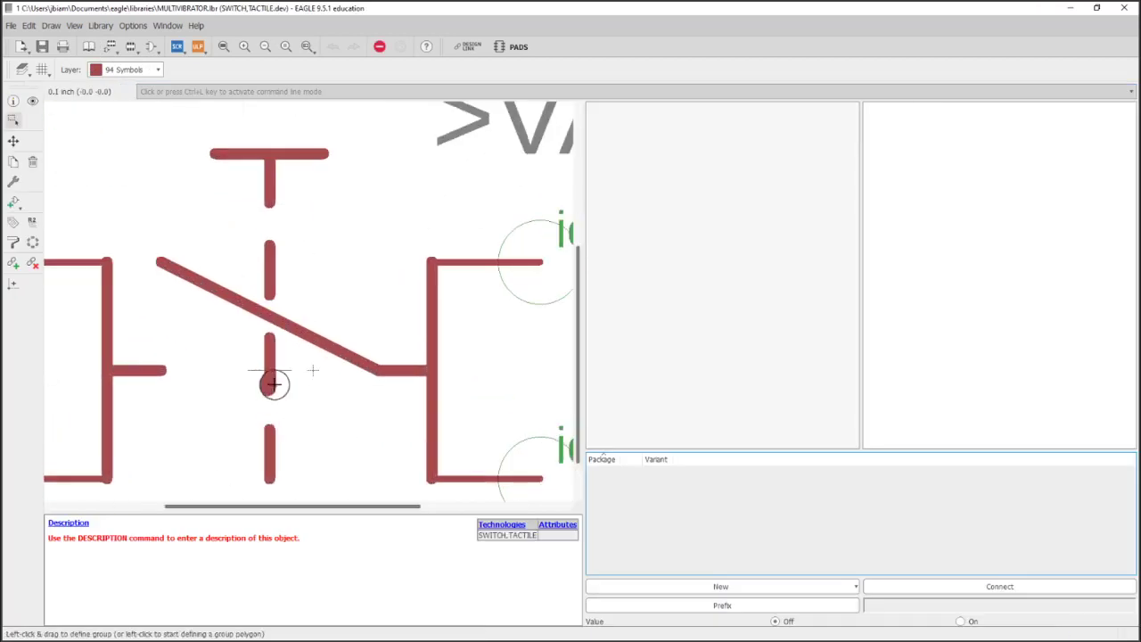
scroll(294, 366, down, 5)
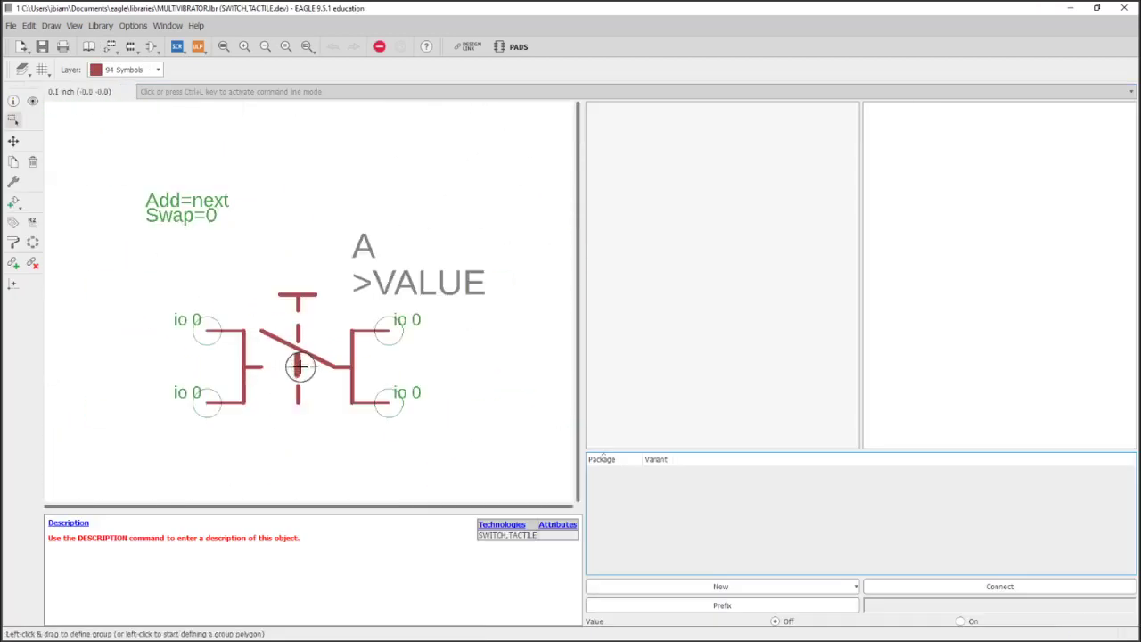
Set a 0.01 inch grid and move the grouped switch symbol to a new position
drag(110, 180, 543, 456)
click(14, 141)
ctrl+right_click(294, 348)
scroll(303, 365, up, 2)
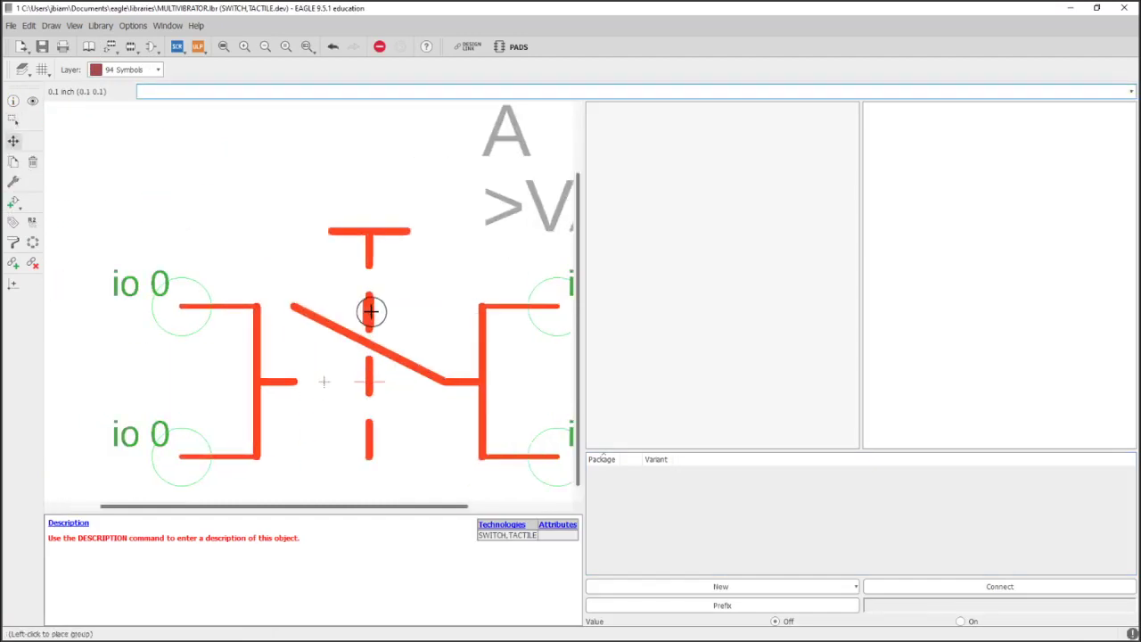
click(42, 46)
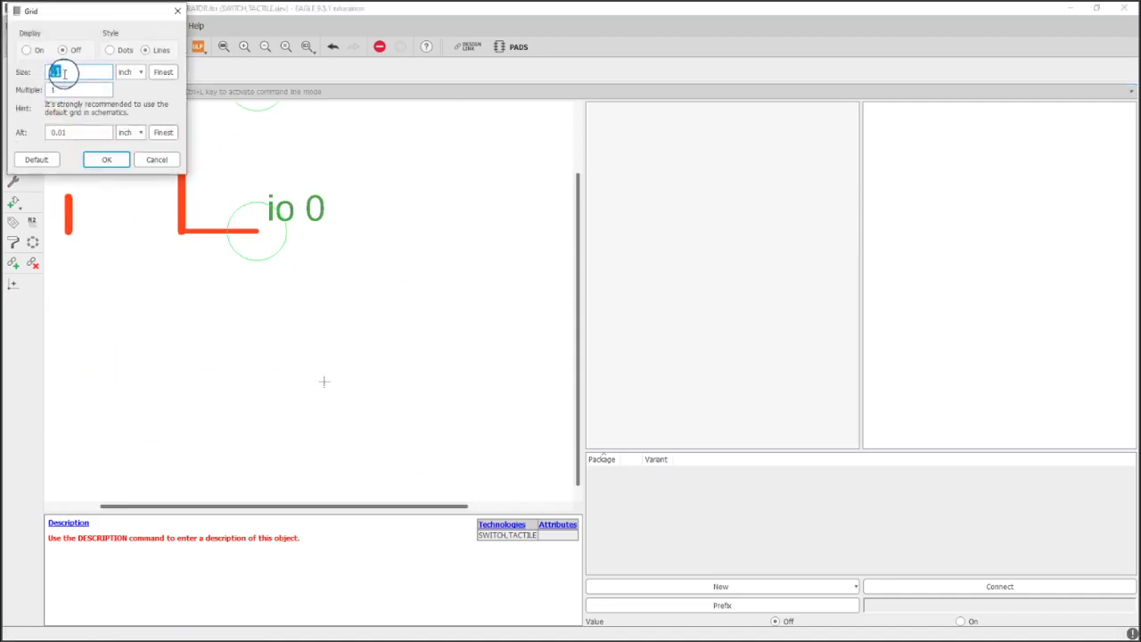
text(0.01)
click(106, 158)
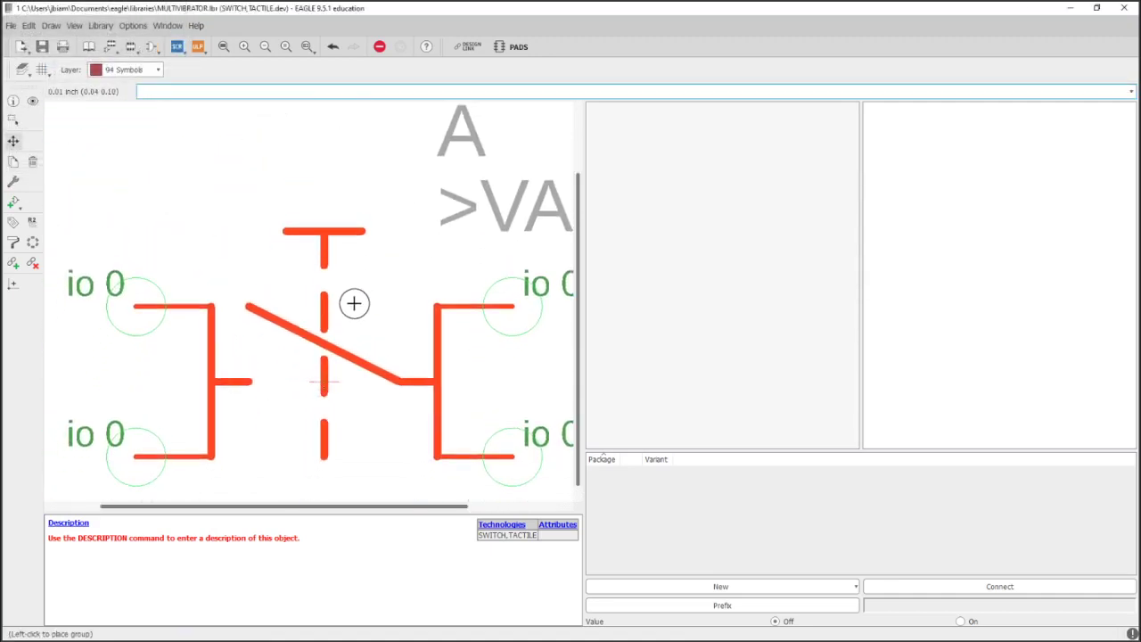
click(354, 303)
Save the MULTIVIBRATOR library and fit the switch symbol in the view
scroll(408, 334, down, 1)
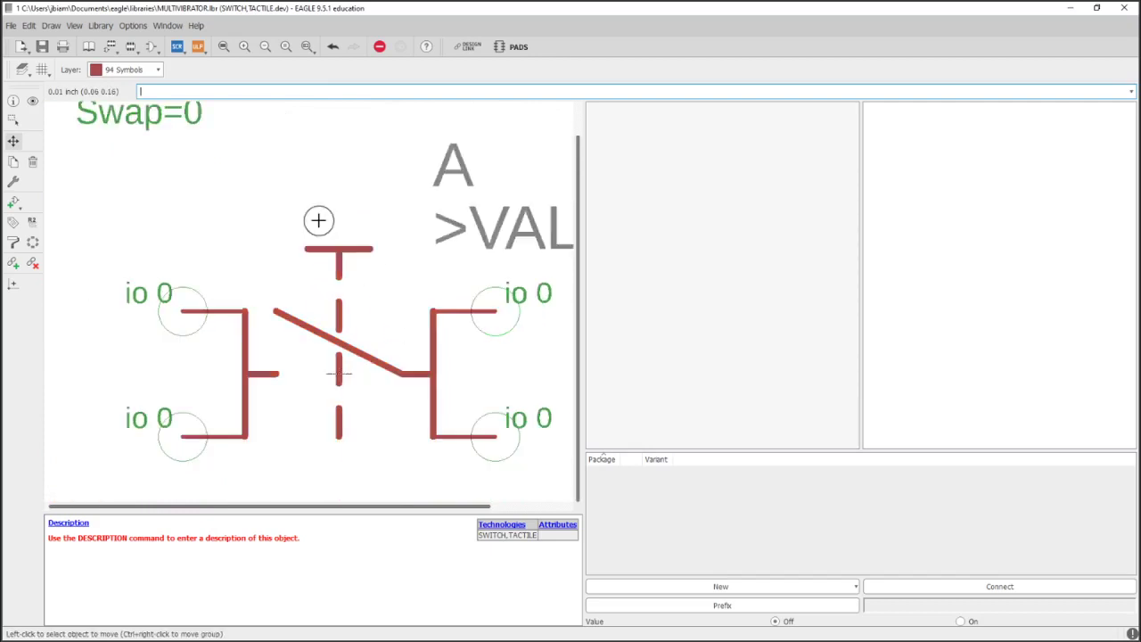
click(42, 46)
scroll(488, 327, down, 1)
middle_drag(487, 326, 372, 333)
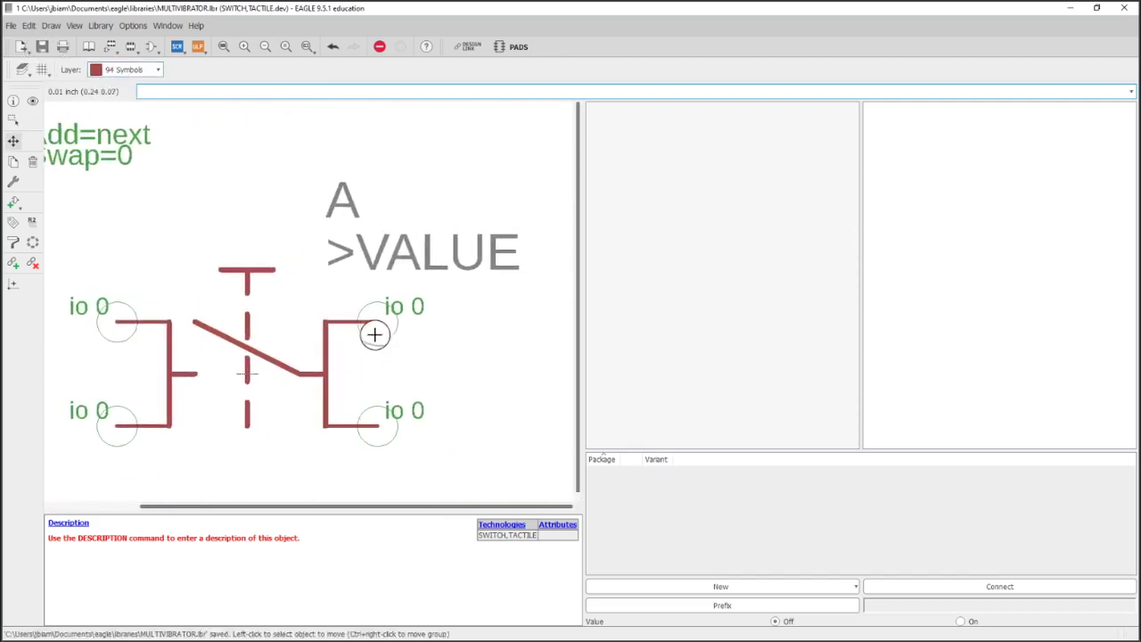
click(223, 46)
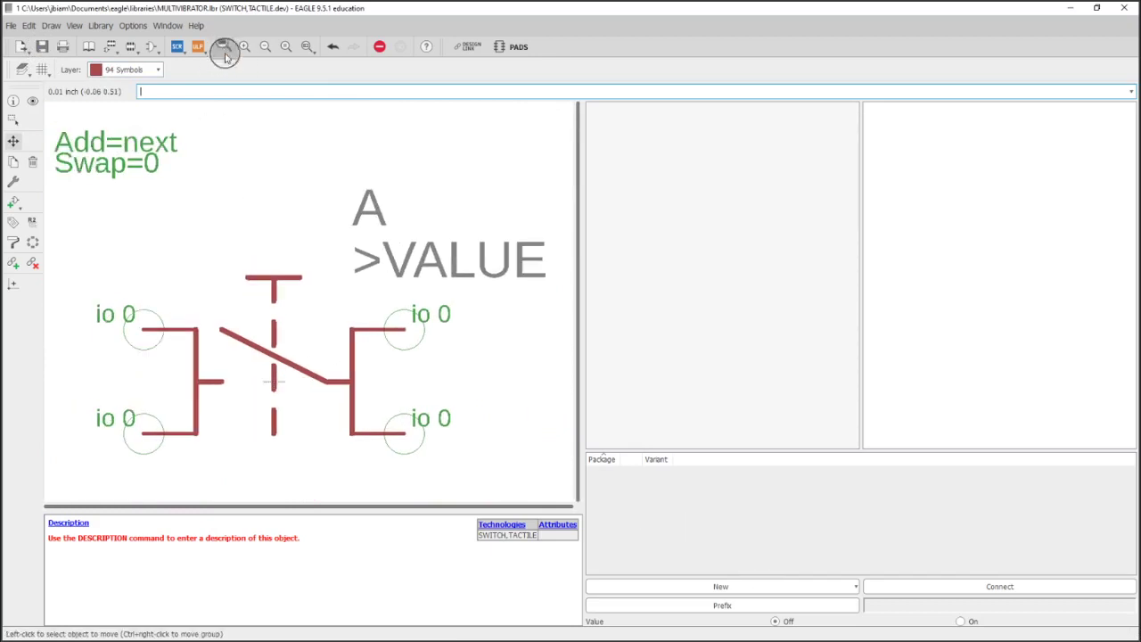
Add the EVQQ2,SWITCH package from this library as a variant of SWITCH,TACTILE
click(736, 585)
click(657, 601)
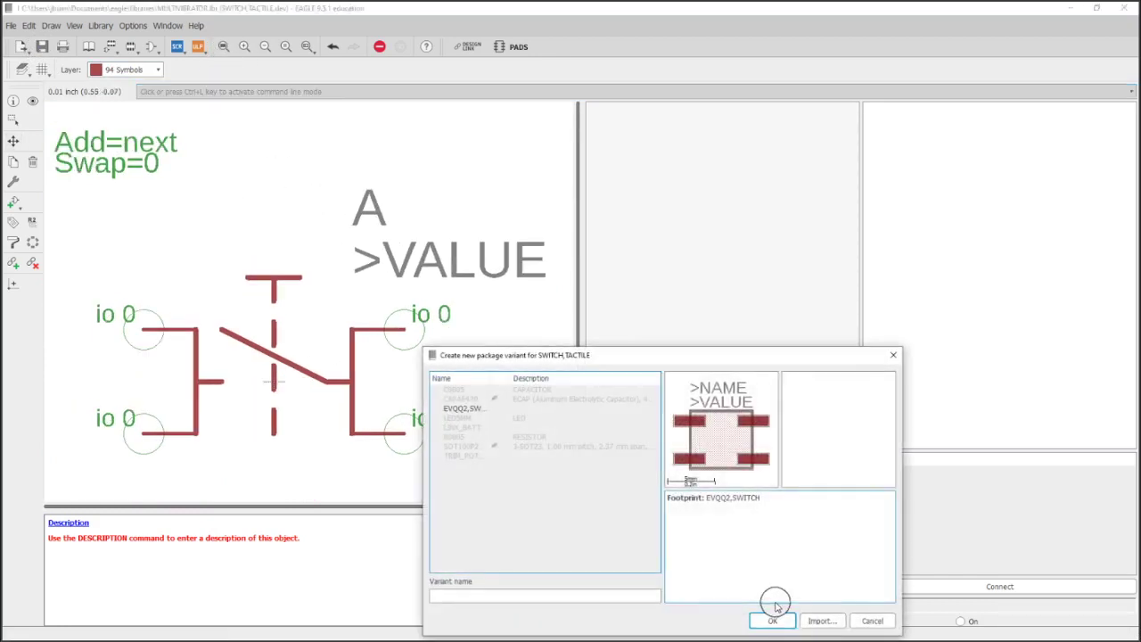
click(454, 407)
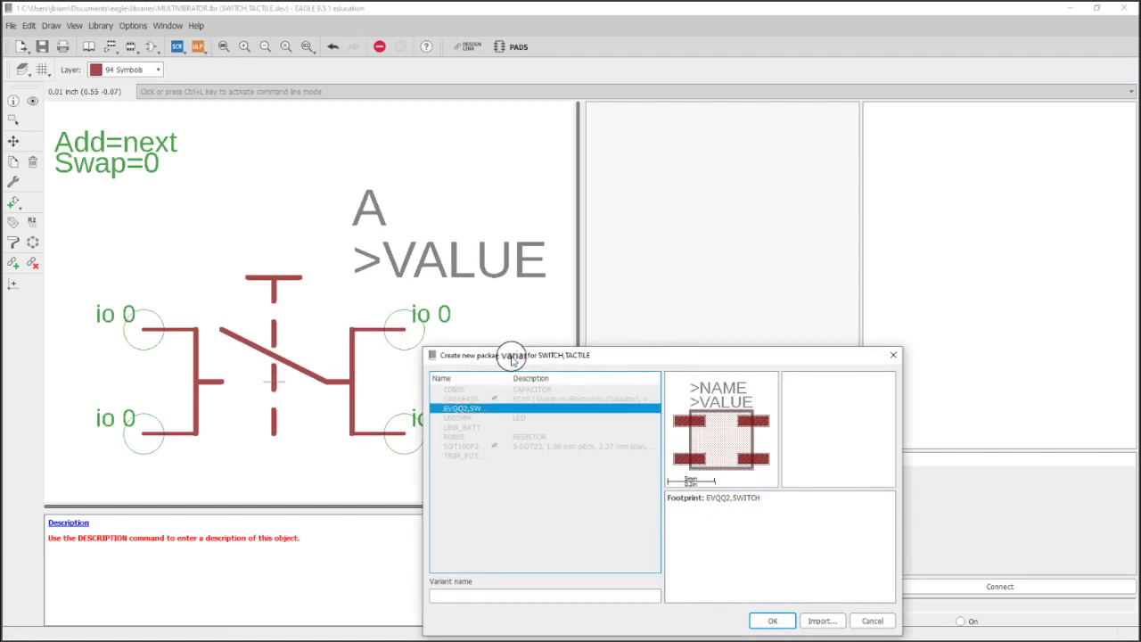
drag(512, 355, 424, 239)
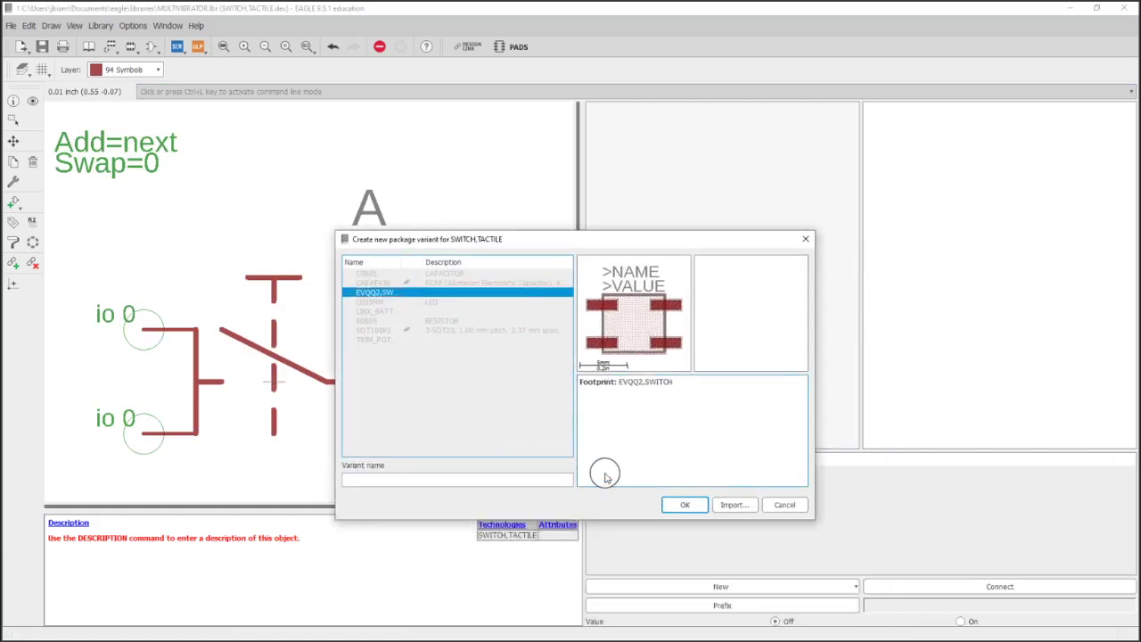
click(684, 505)
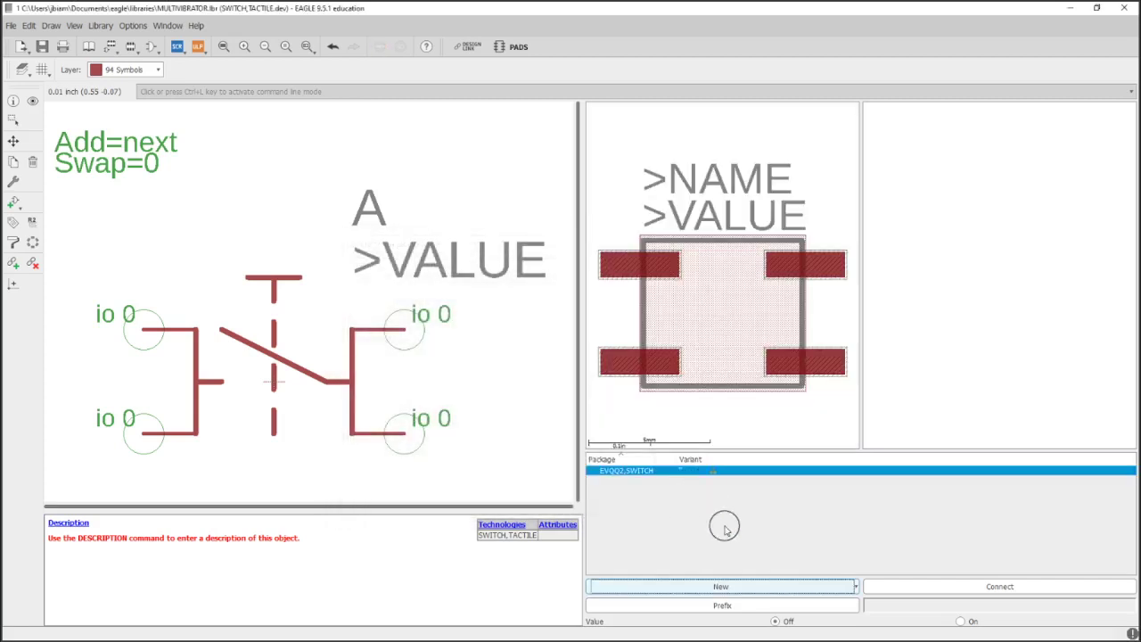
Set the device prefix to S and turn Value on
click(817, 606)
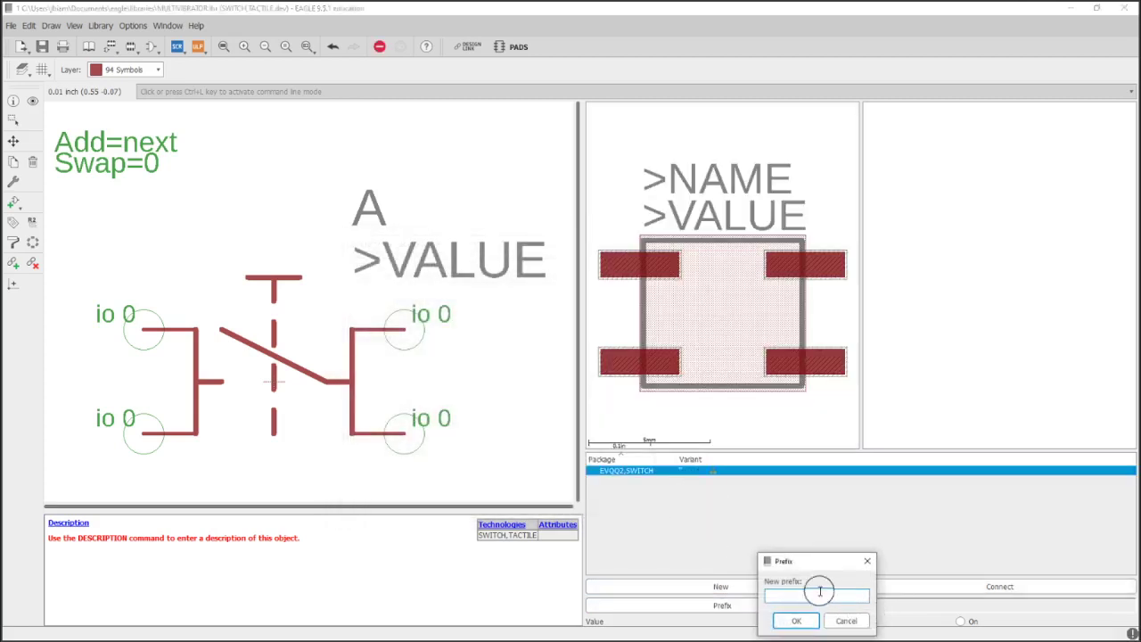
text(S)
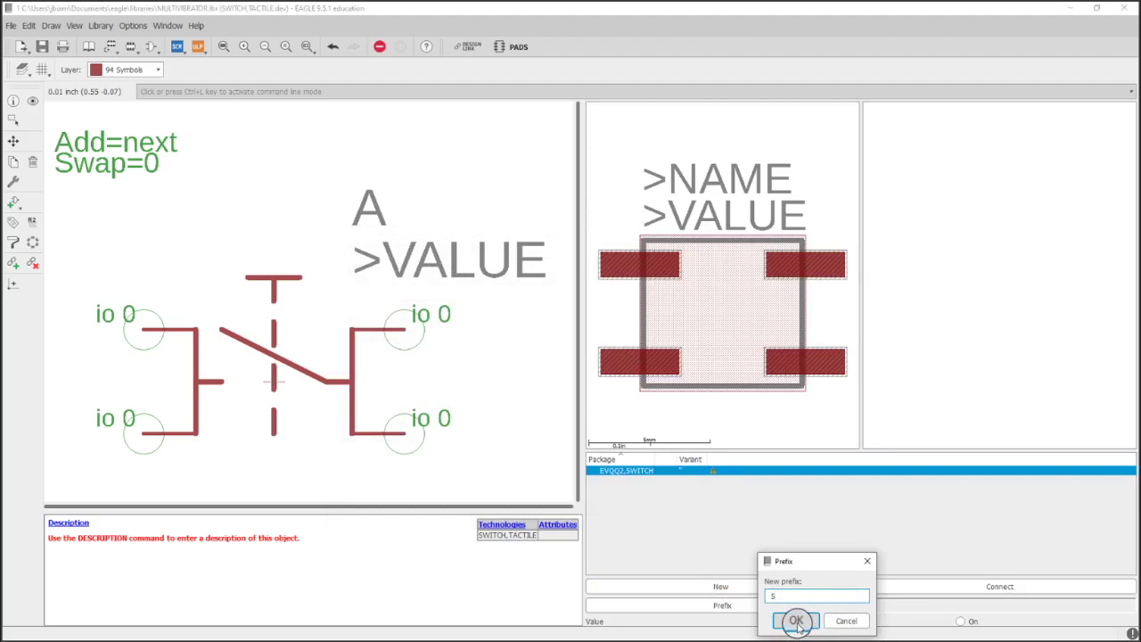
click(796, 621)
click(960, 622)
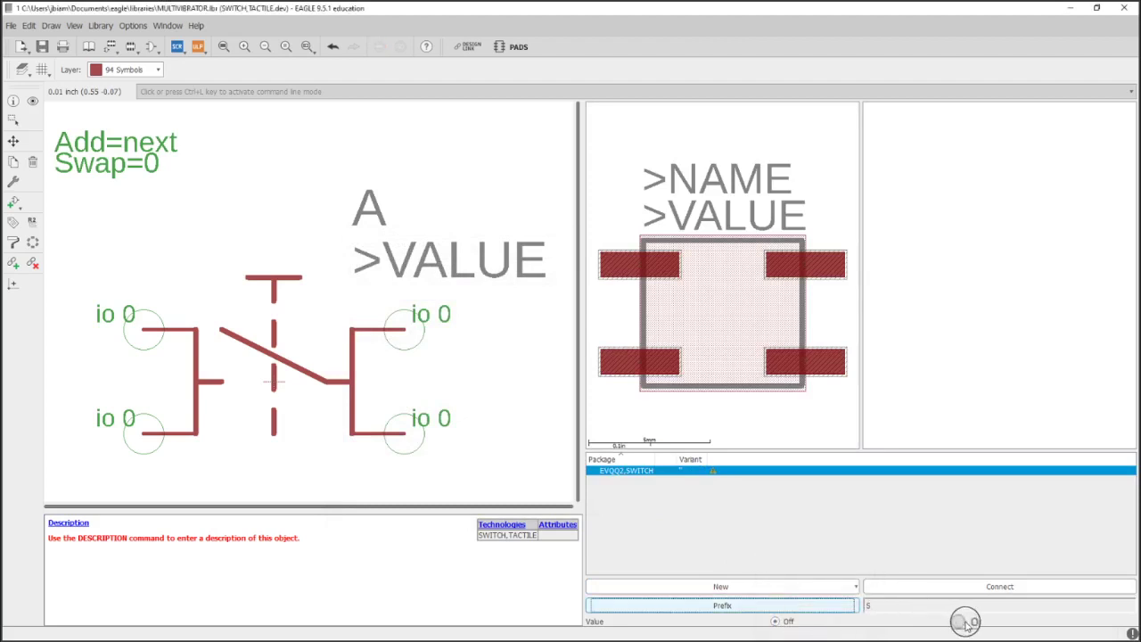
Connect pins A.P$1, A.P$2, A.P$3 and A.P$4 to EVQQ2,SWITCH pads 1, 2, 3 and 4
click(922, 588)
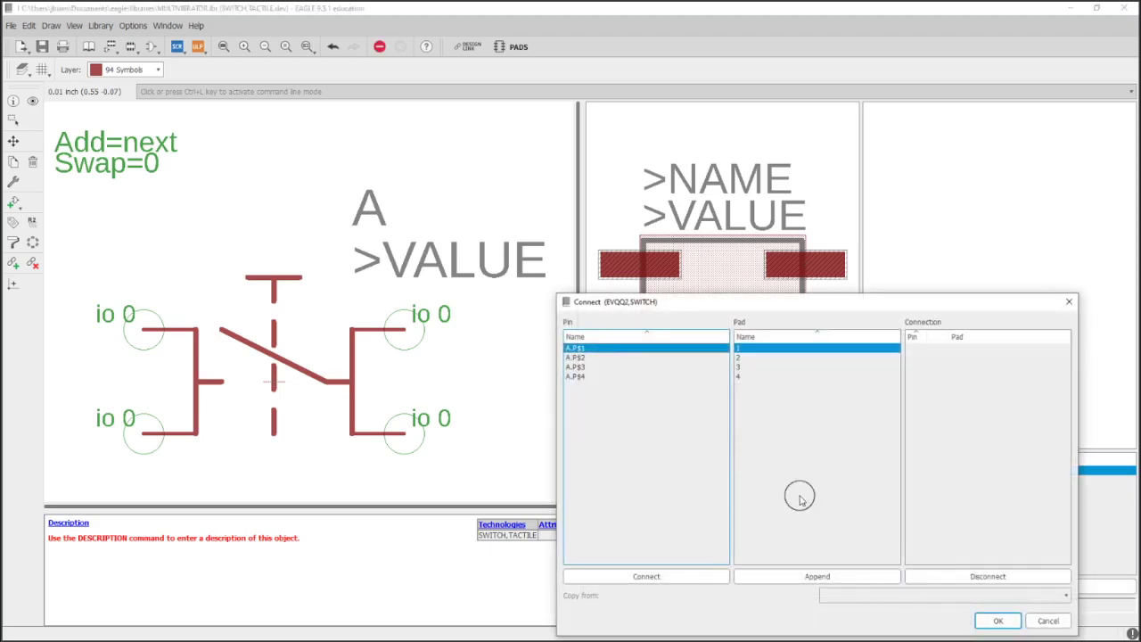
drag(642, 301, 381, 218)
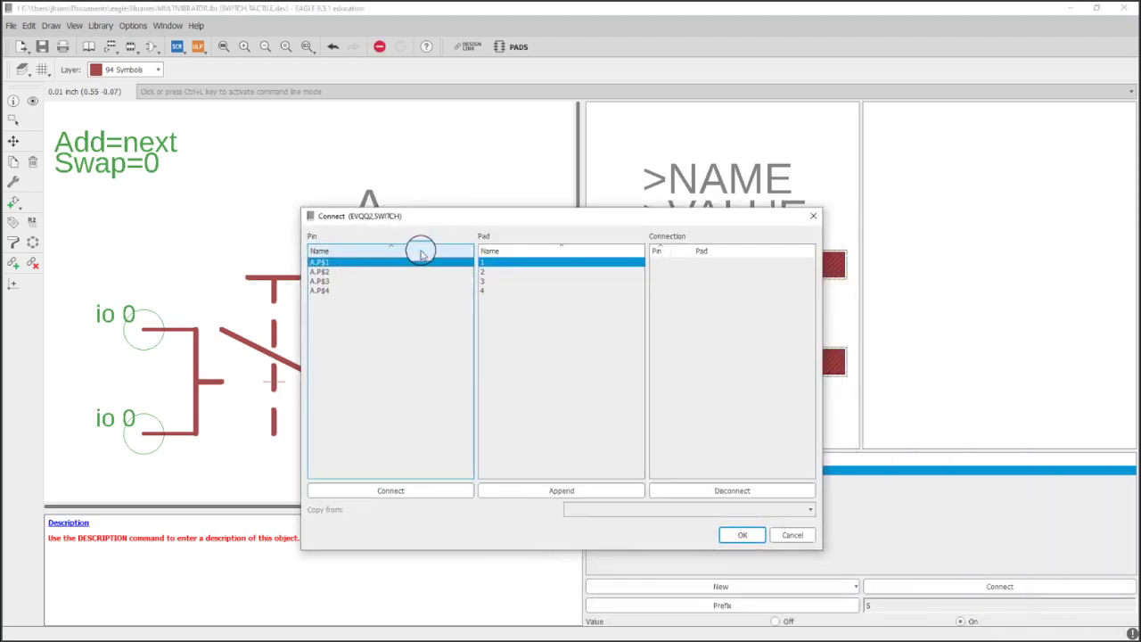
click(401, 501)
click(400, 501)
click(399, 501)
click(398, 501)
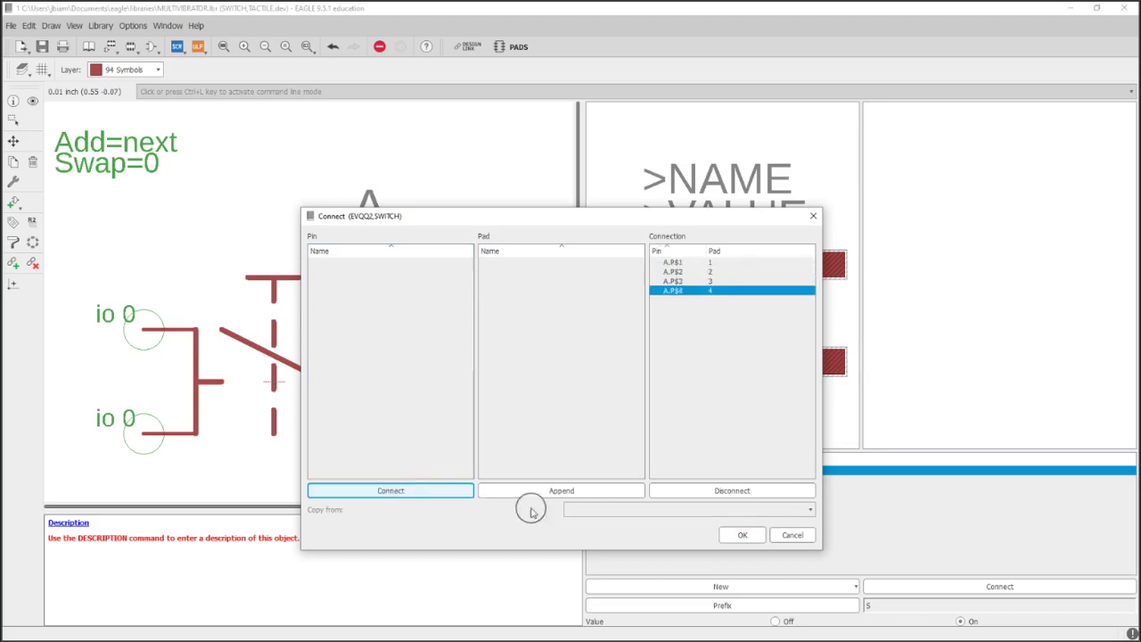
click(738, 536)
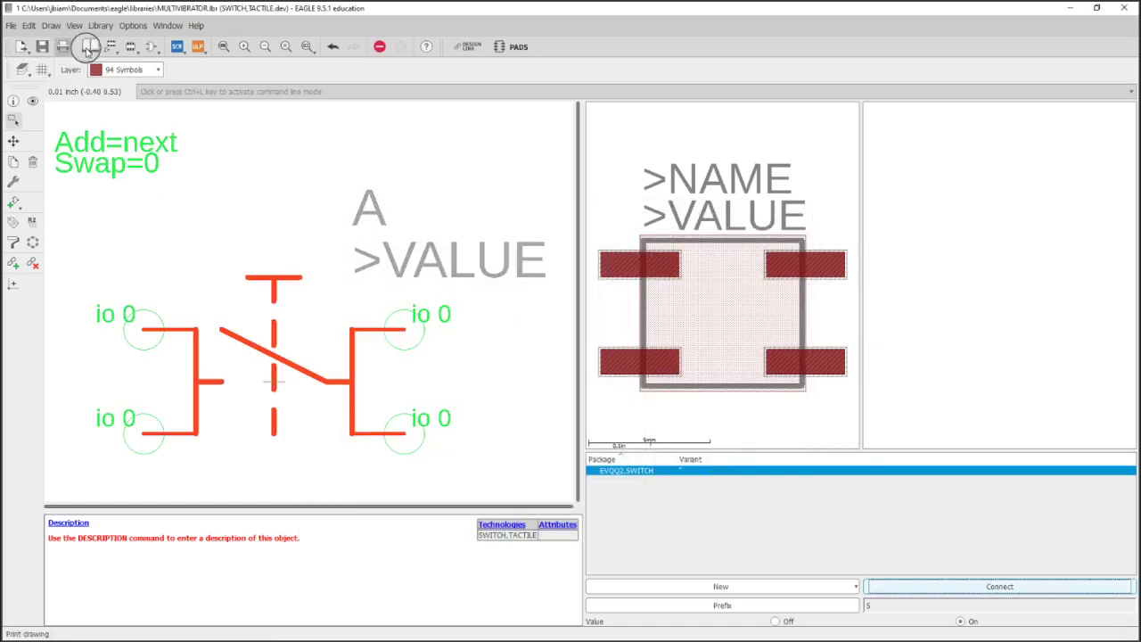
With the LED5MM footprint selected, add a new device named LED,5MM and confirm its creation
click(89, 46)
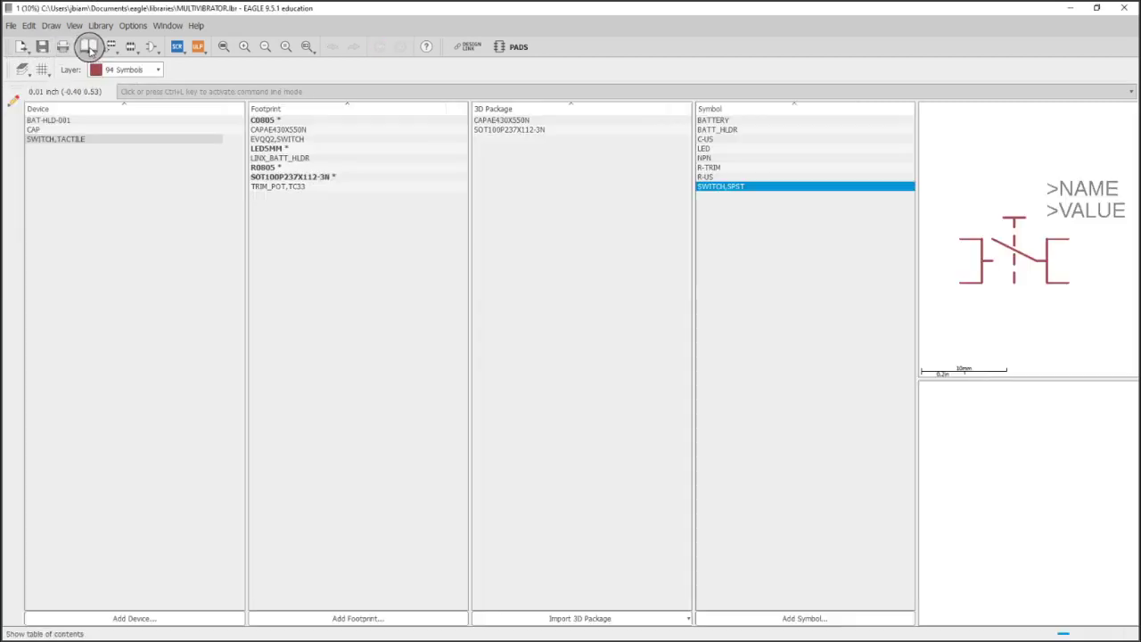
click(170, 586)
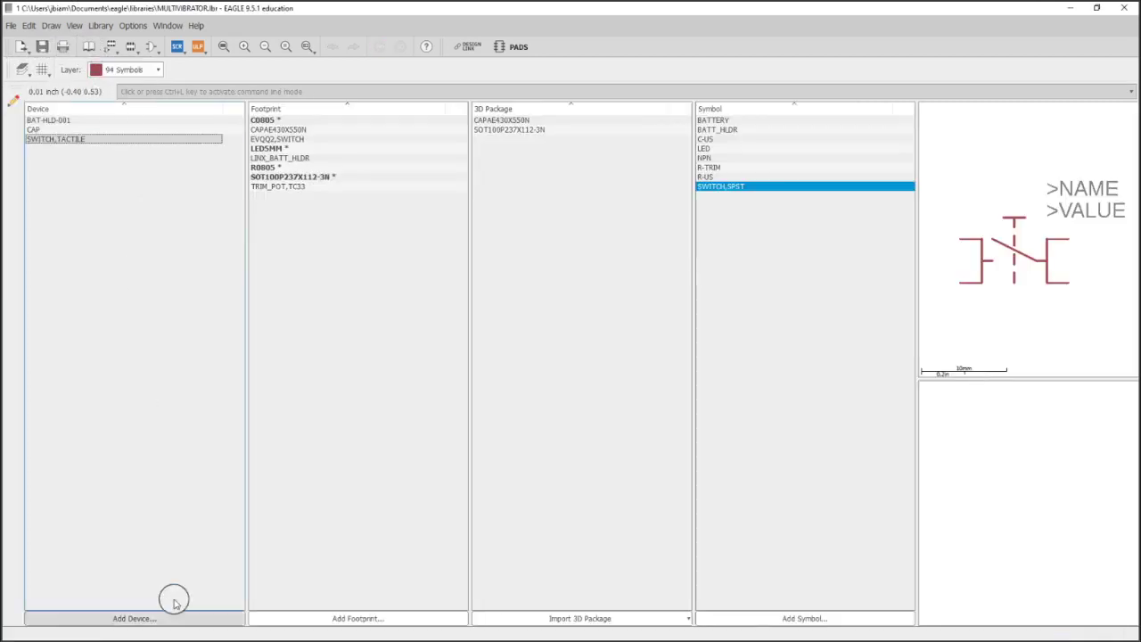
click(287, 149)
click(163, 618)
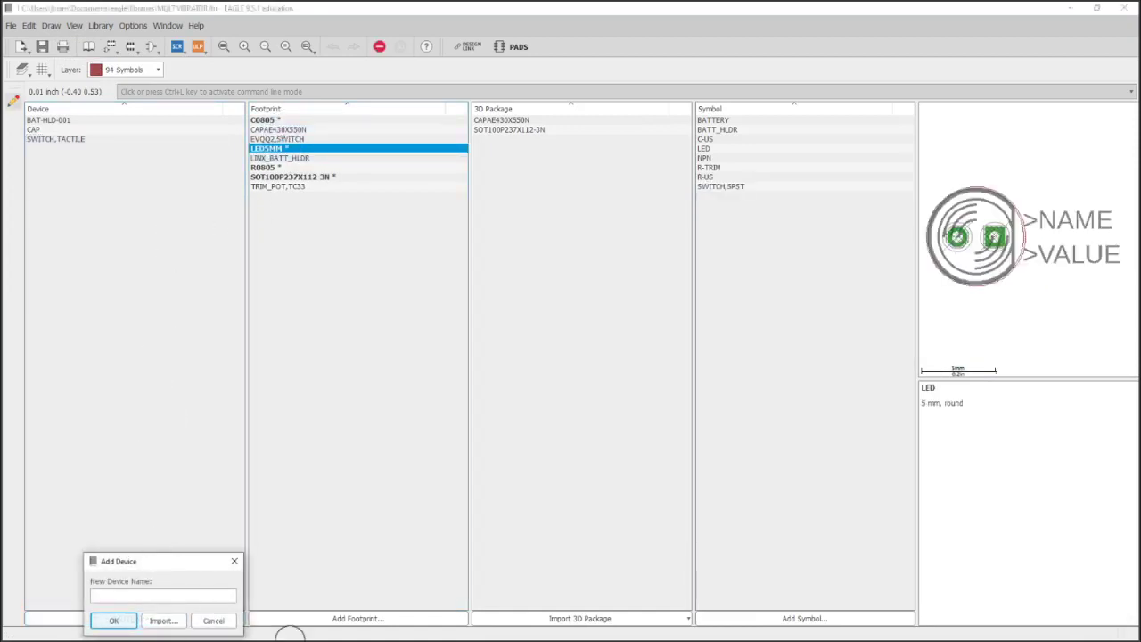
click(166, 592)
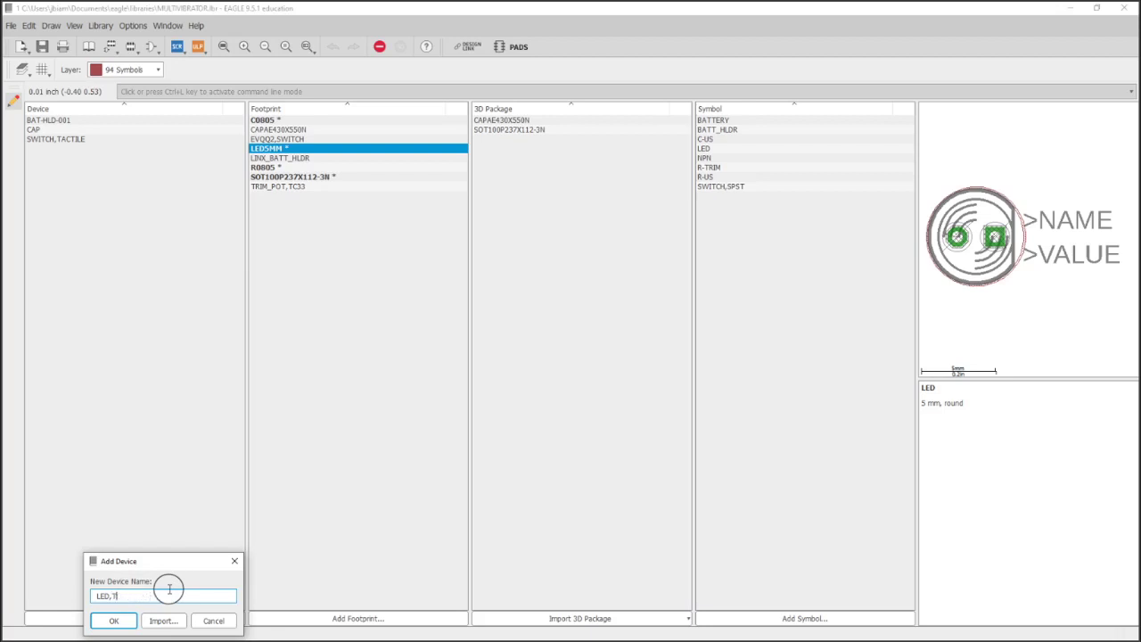
key(Return)
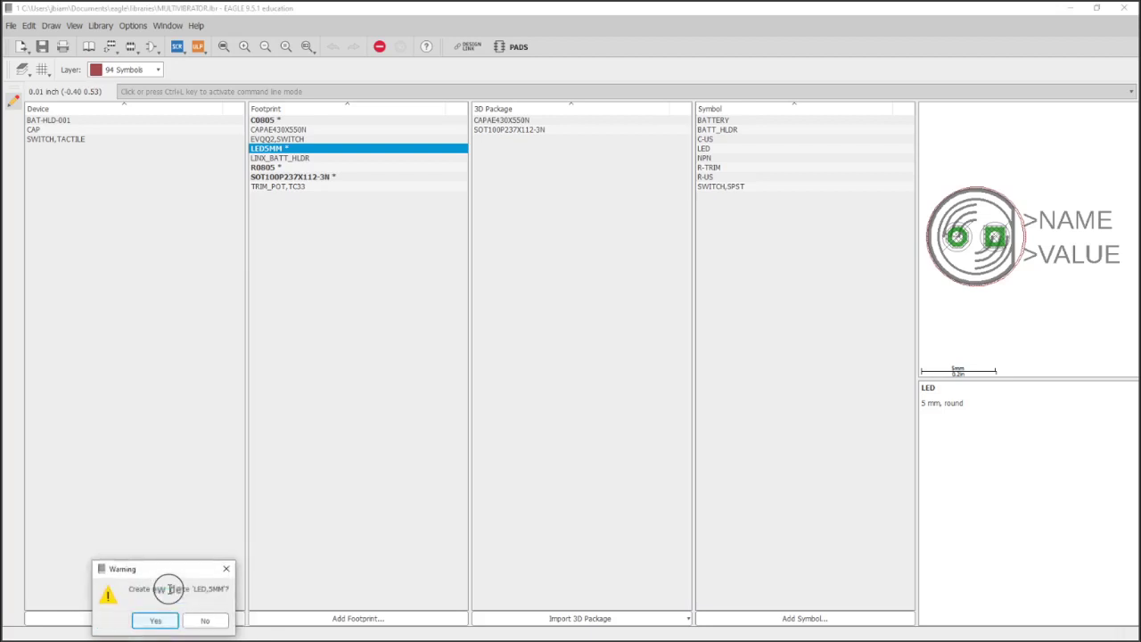
key(Return)
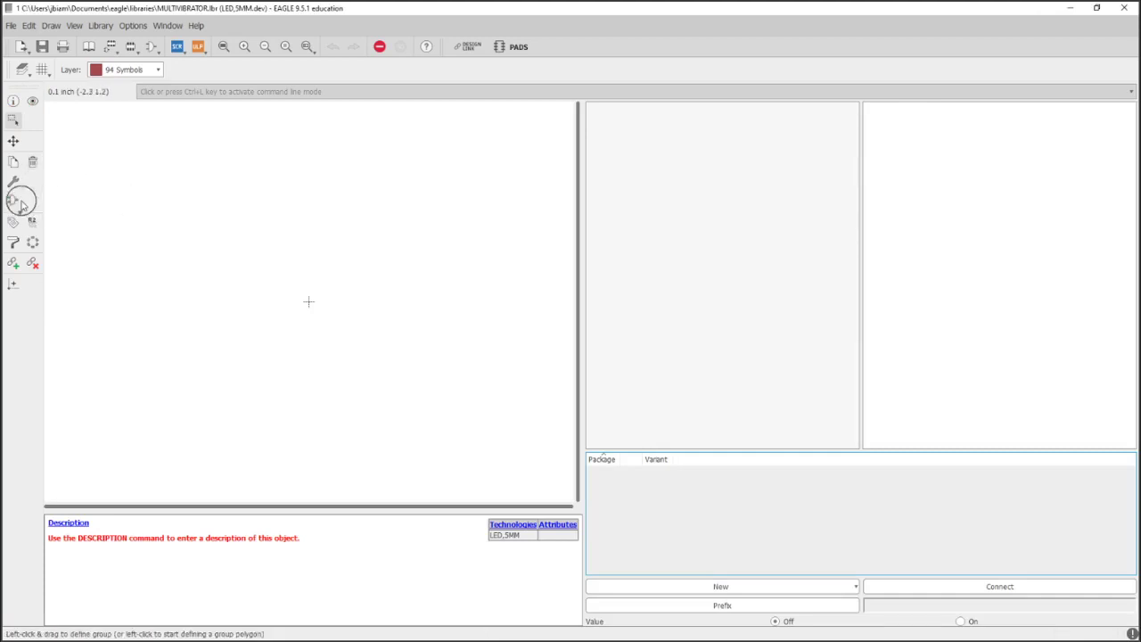
Place the LED symbol in the device, then undo the misplaced placement
click(15, 204)
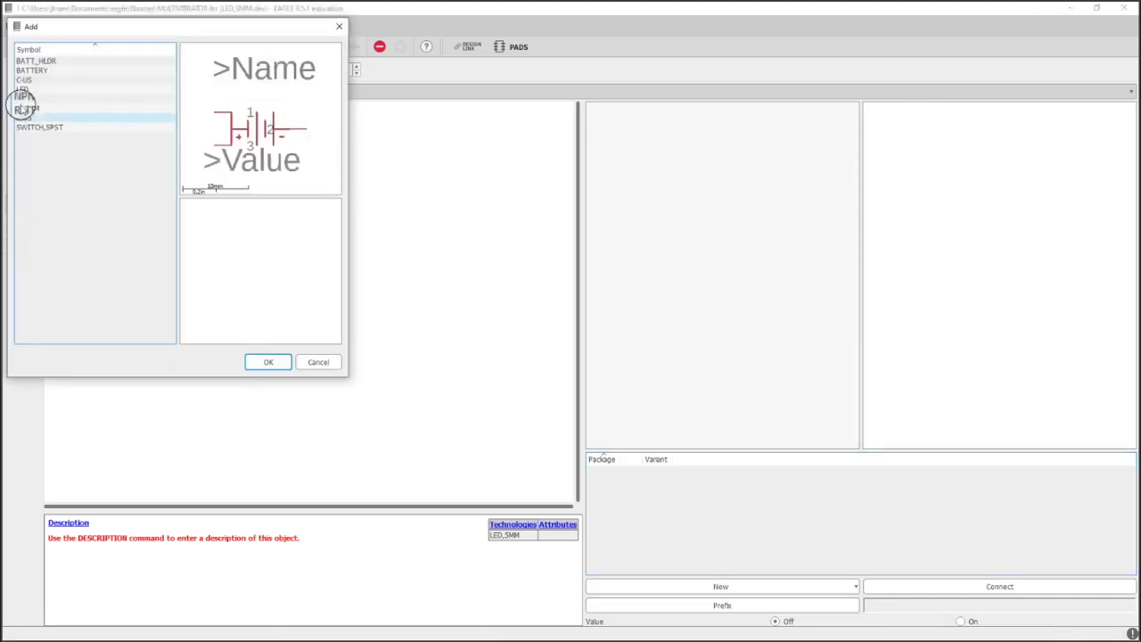
click(36, 90)
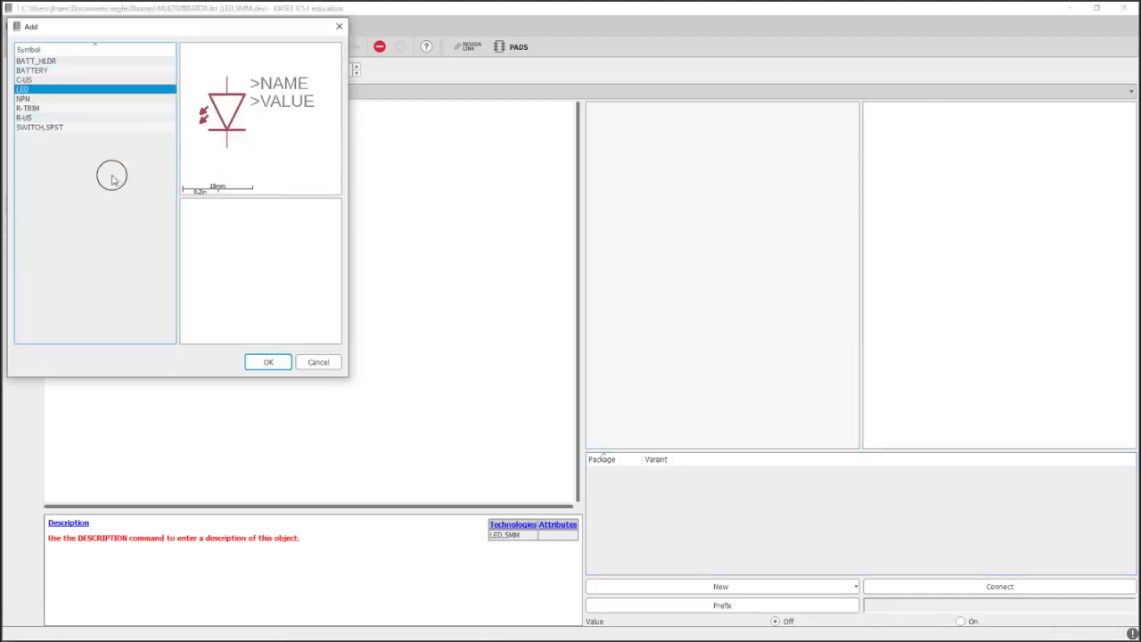
click(267, 362)
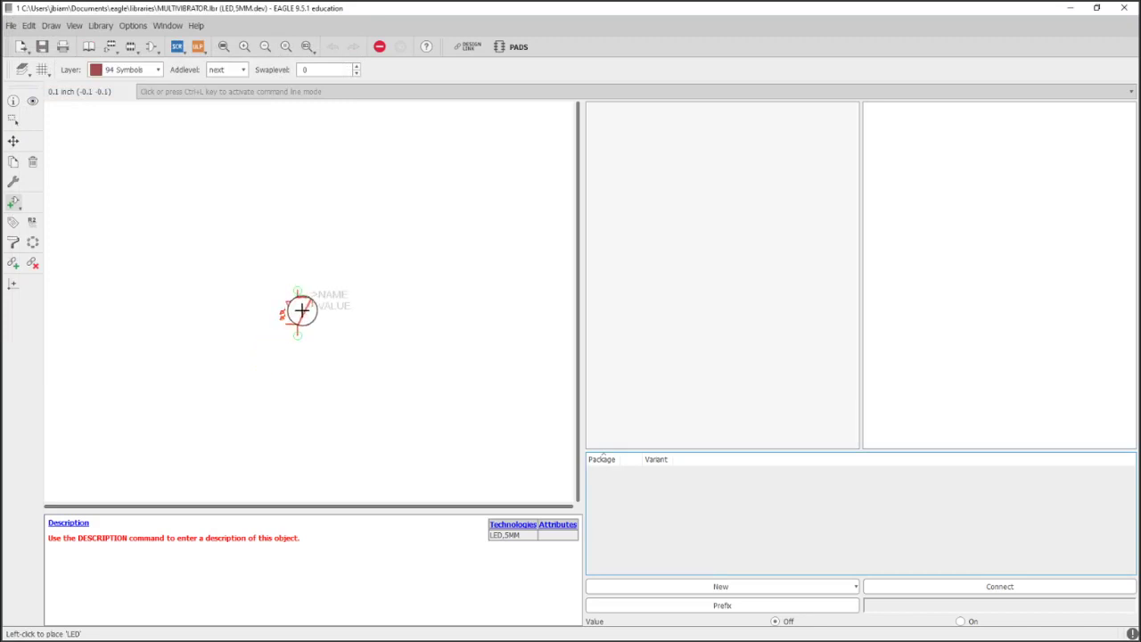
scroll(314, 289, up, 5)
click(321, 289)
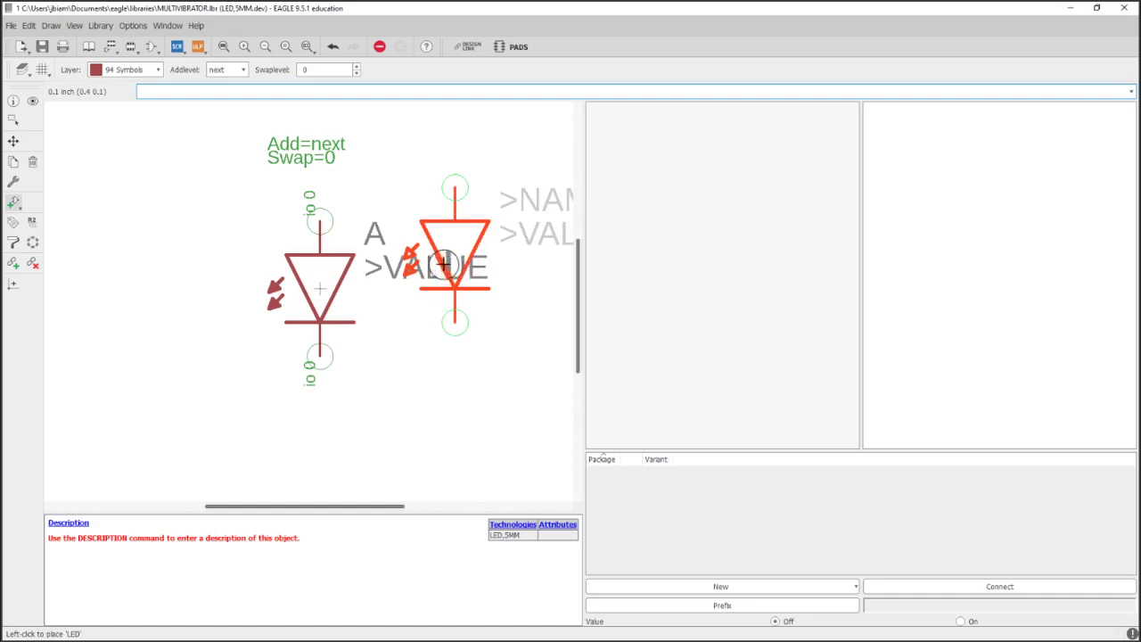
key(ctrl+z)
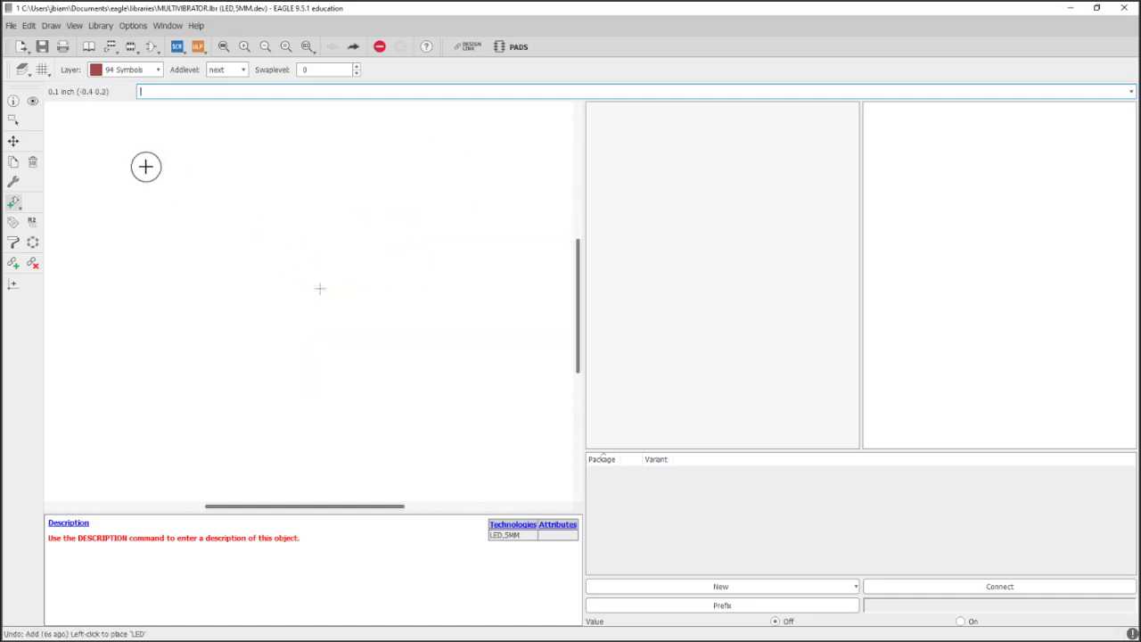
Re-place the LED symbol at the origin as gate A and save the library
click(12, 189)
click(26, 90)
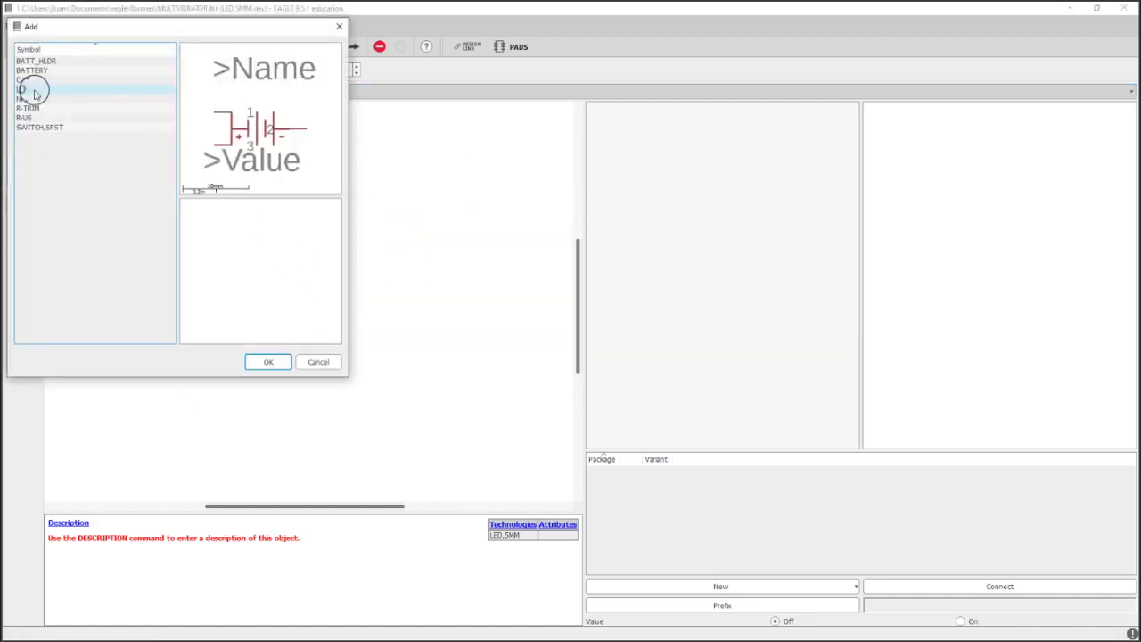
double_click(36, 93)
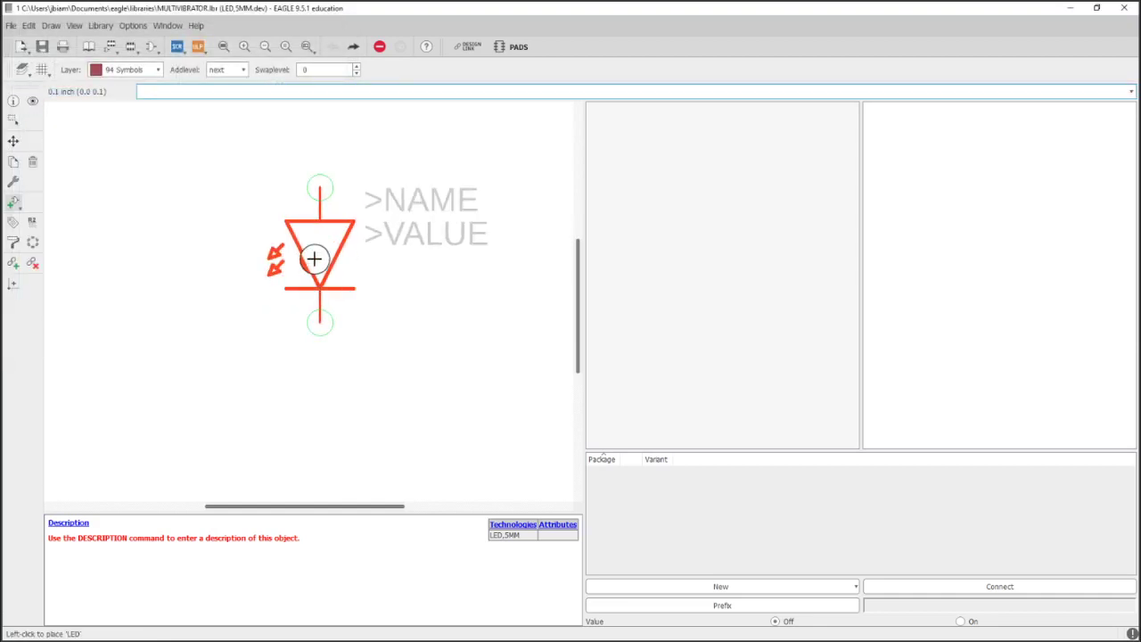
click(314, 258)
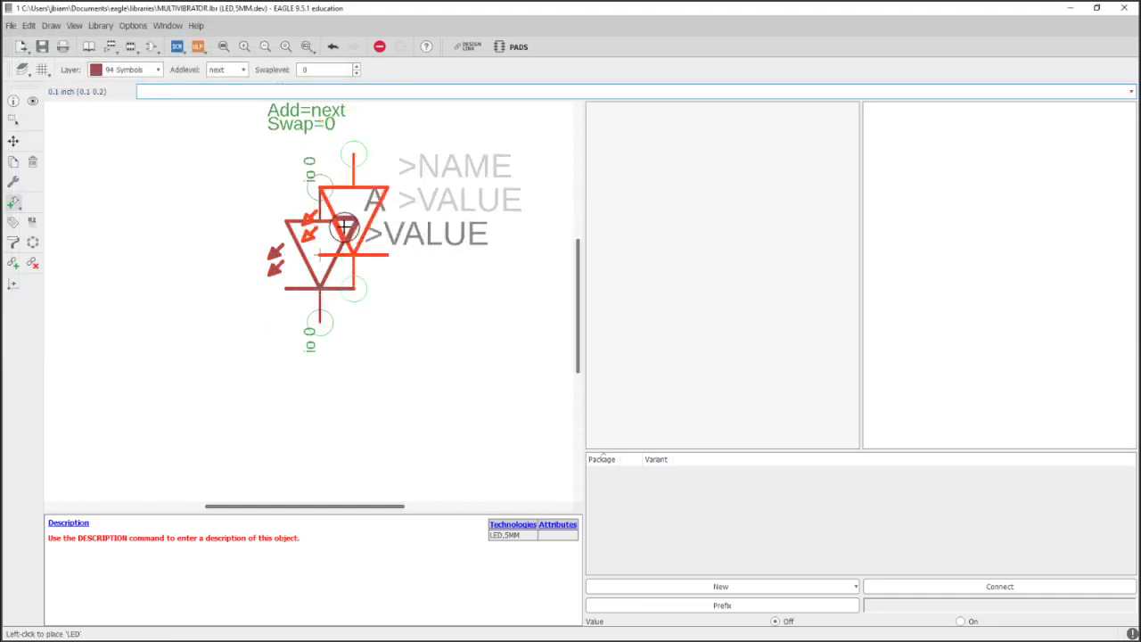
key(Escape)
click(542, 394)
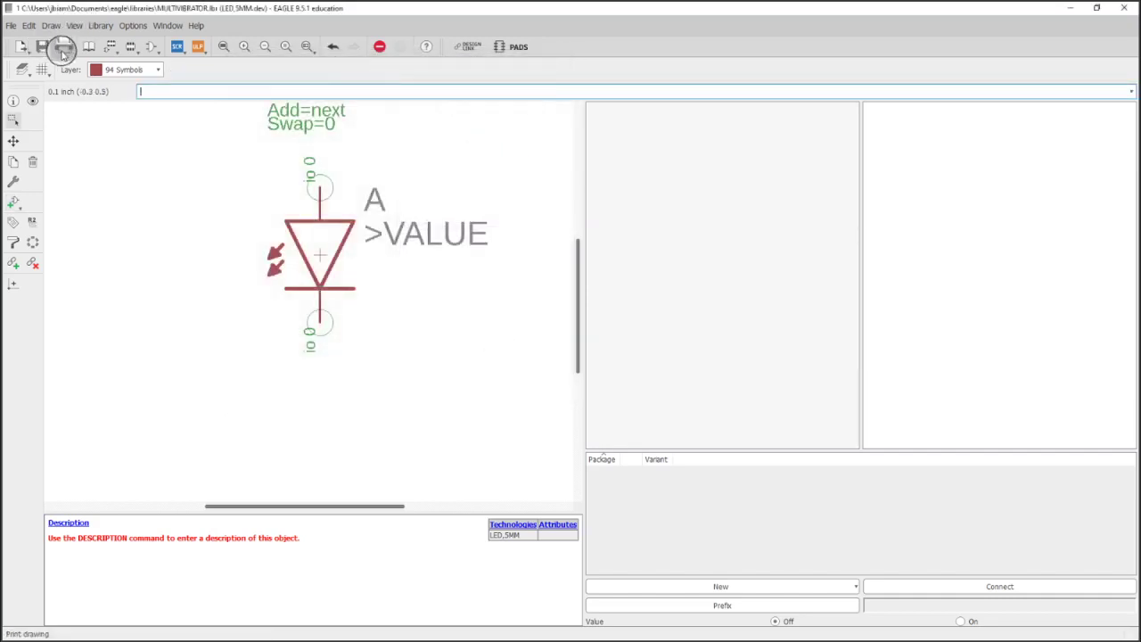
key(ctrl+s)
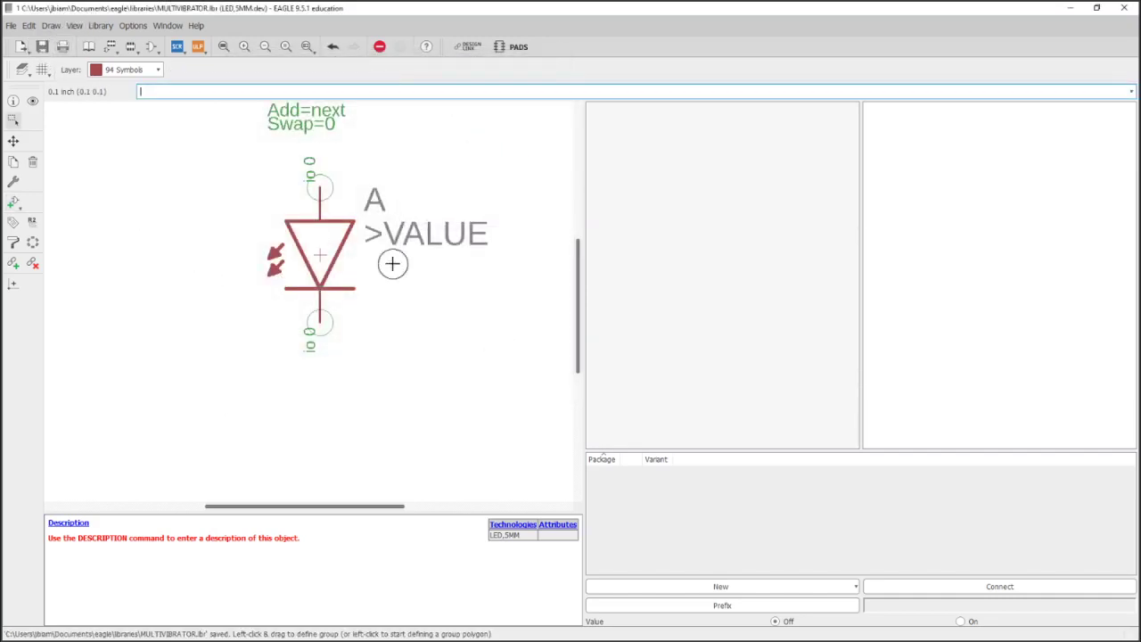
Add the LED5MM package variant to LED,5MM and set its prefix to LED
click(224, 47)
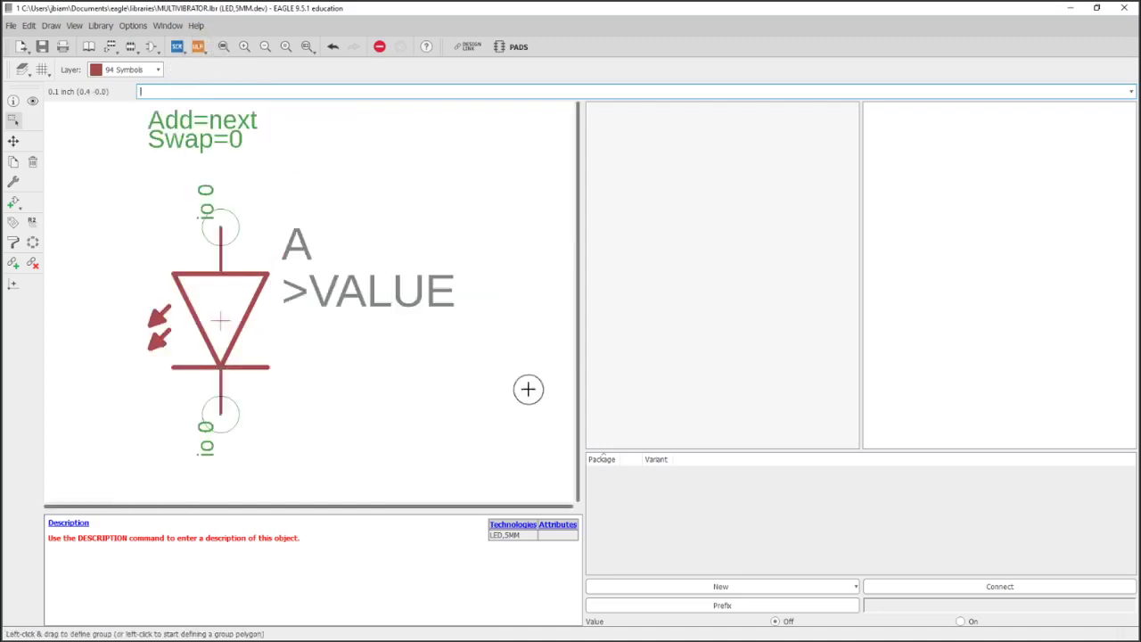
click(791, 584)
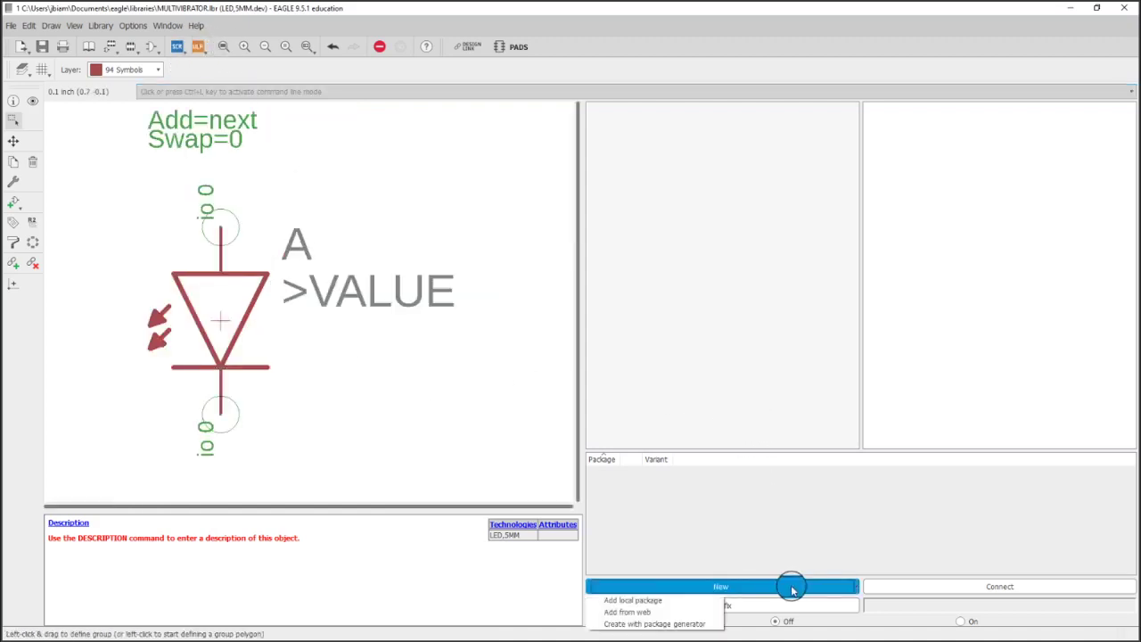
click(688, 599)
drag(561, 356, 454, 255)
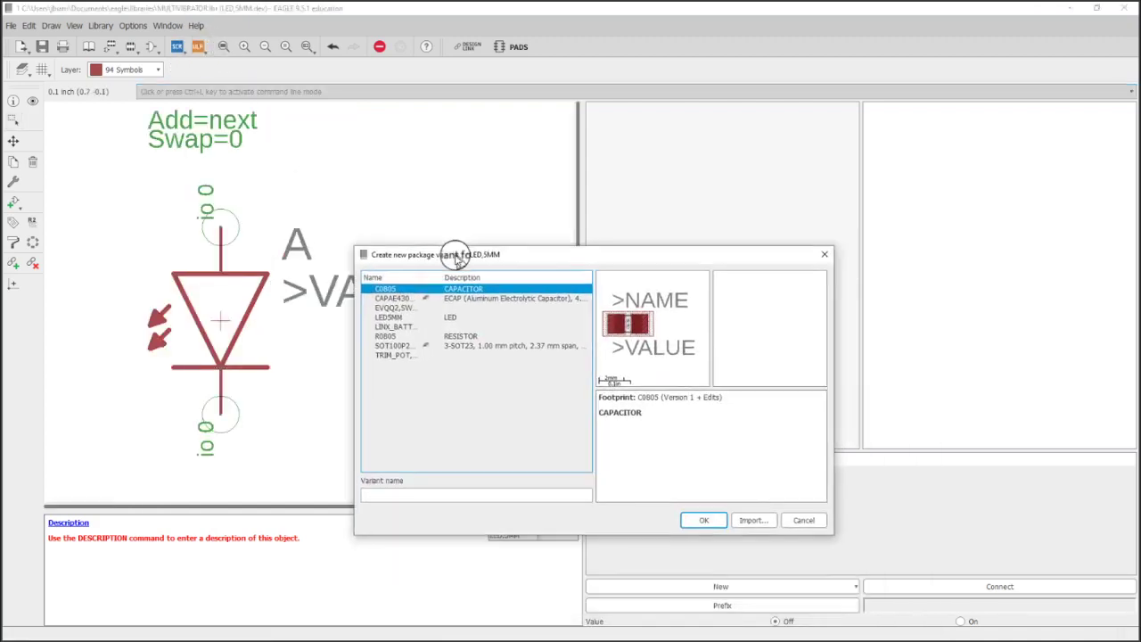
click(385, 318)
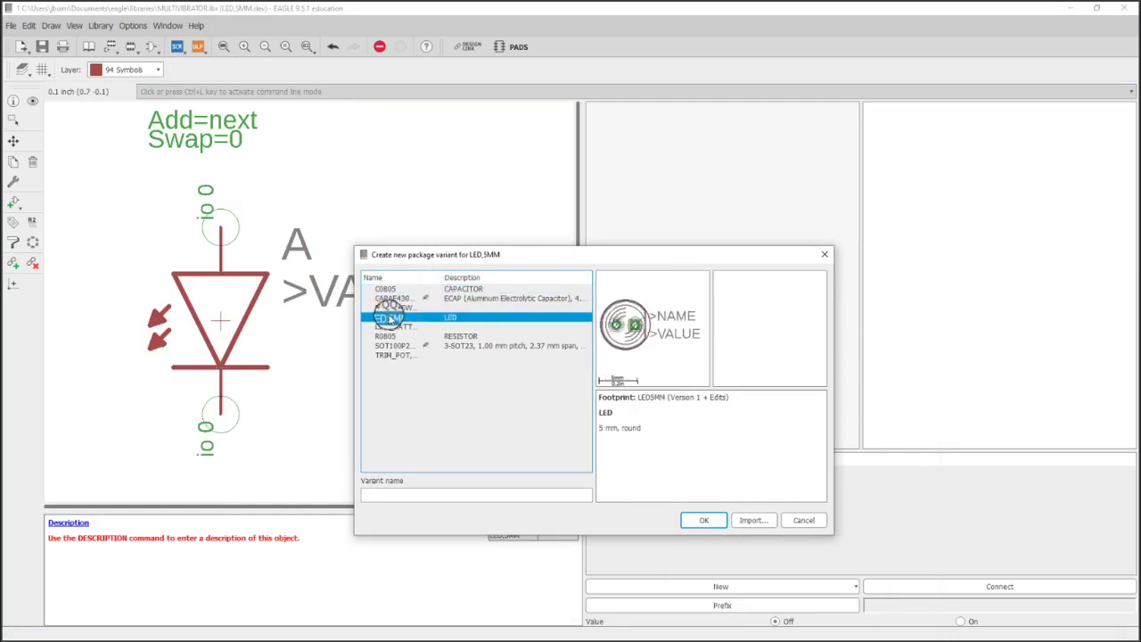
double_click(388, 318)
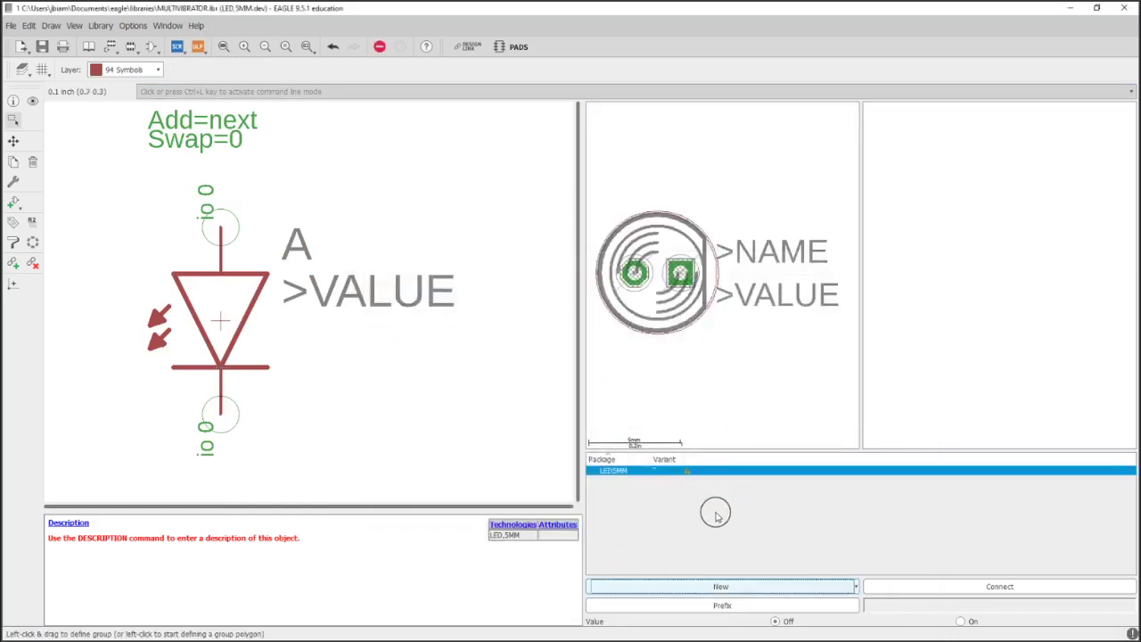
click(844, 606)
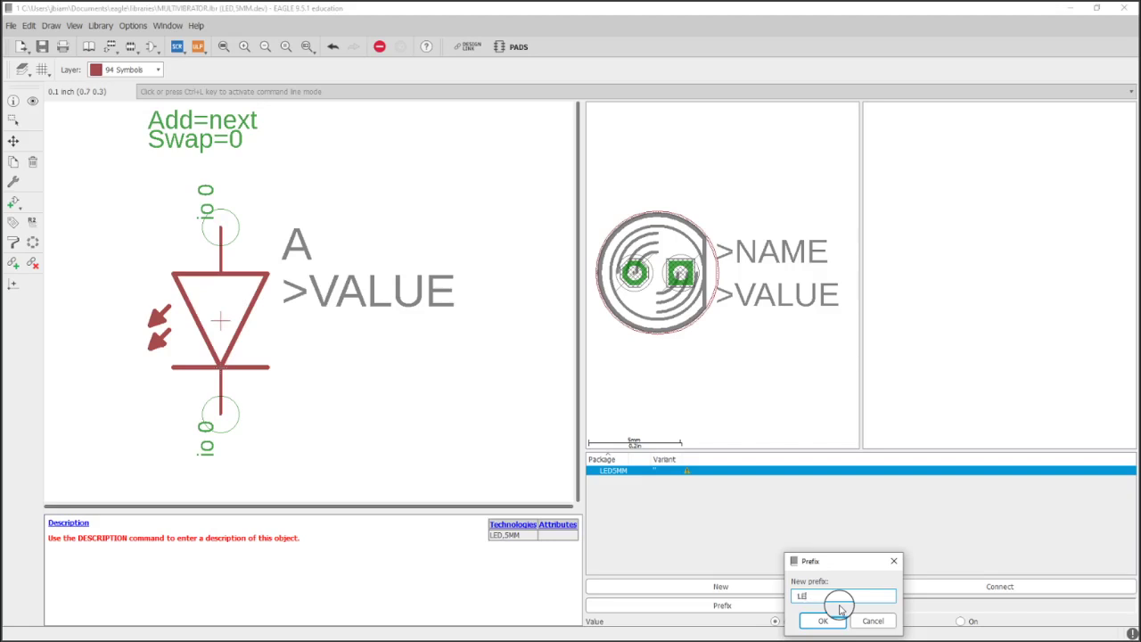
key(Return)
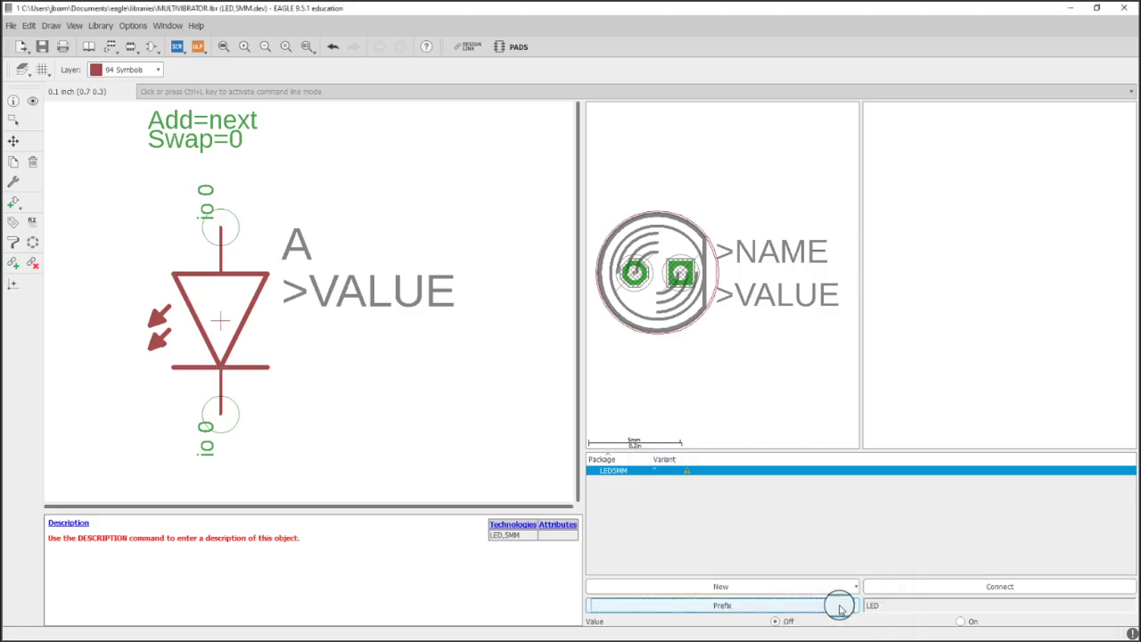
Turn Value on for LED,5MM and close the Connect window without connecting pins
click(960, 620)
click(971, 588)
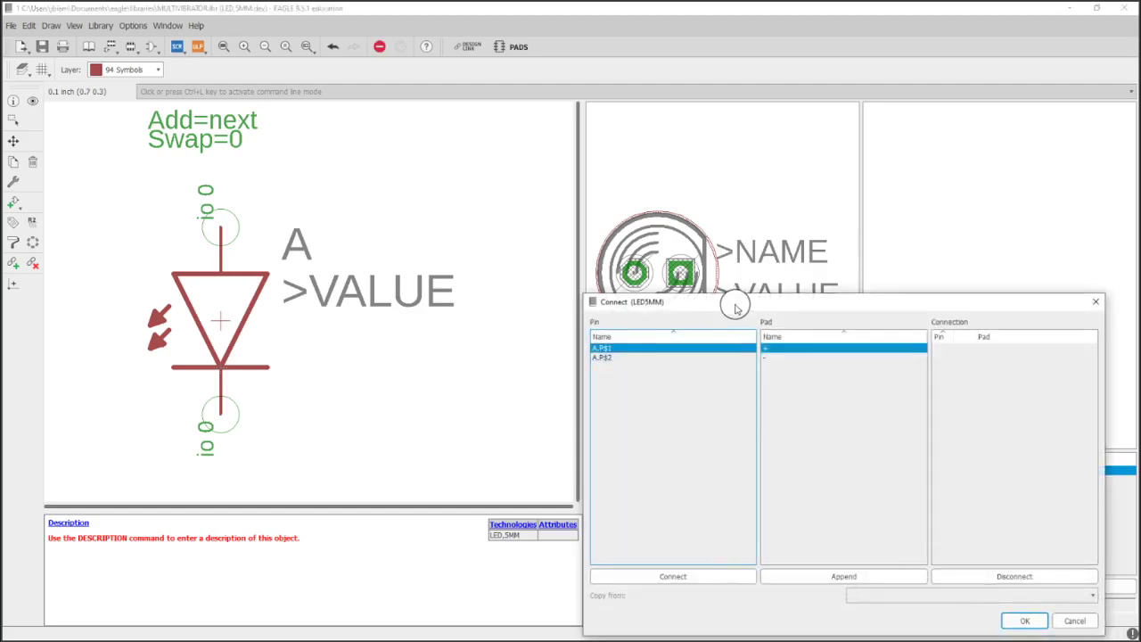
drag(731, 307, 418, 228)
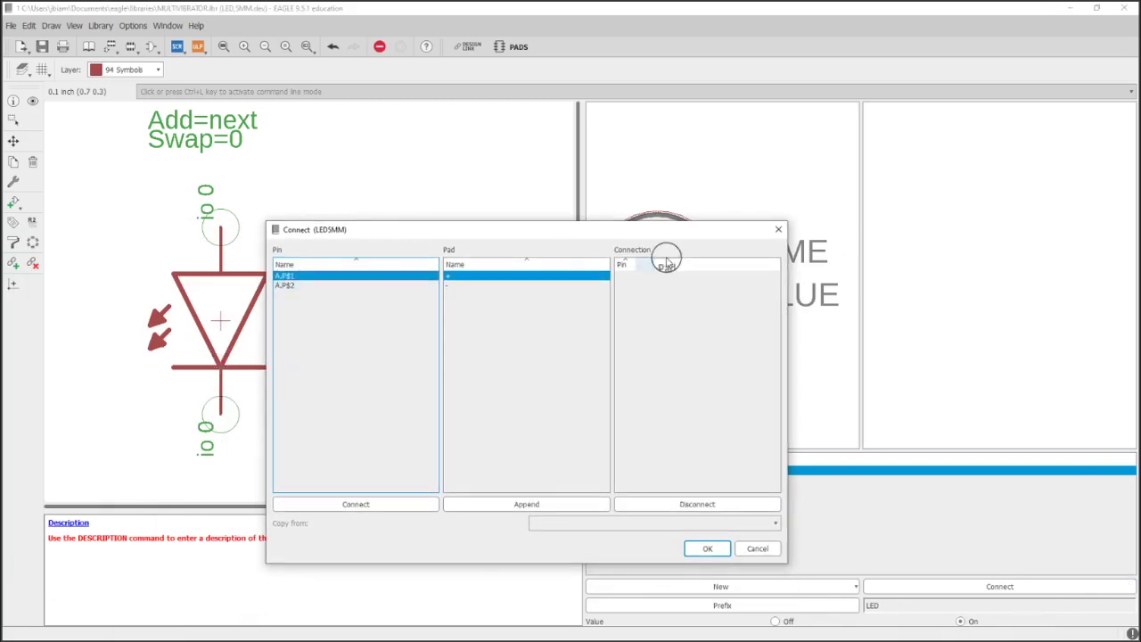
click(706, 547)
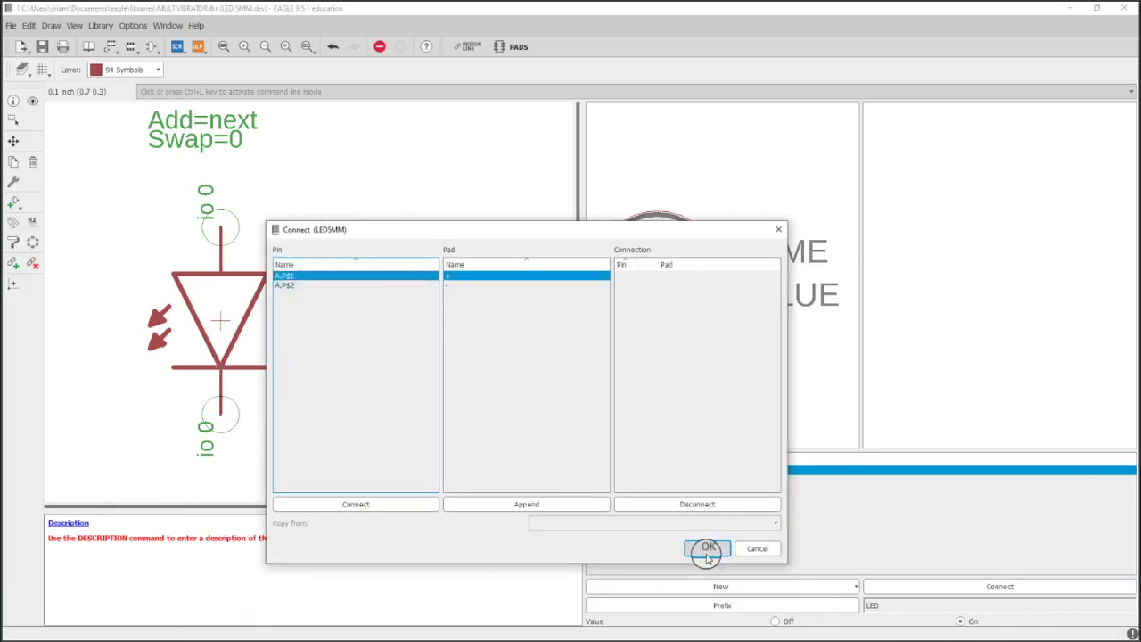
click(753, 549)
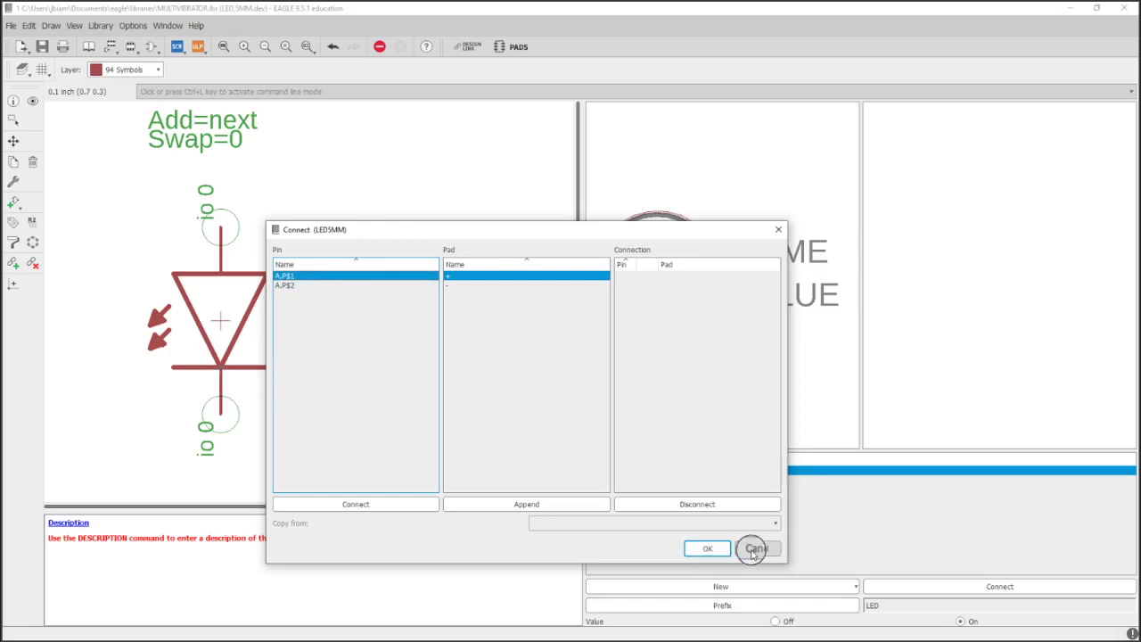
Open the LED symbol for editing from the library overview
click(89, 47)
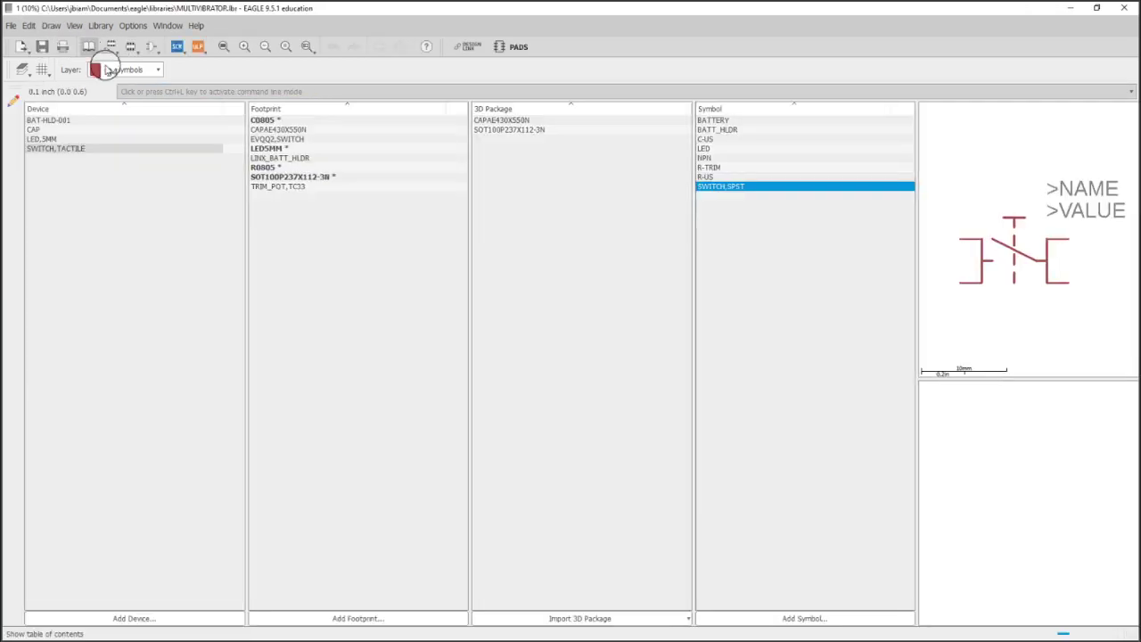
click(722, 150)
double_click(714, 150)
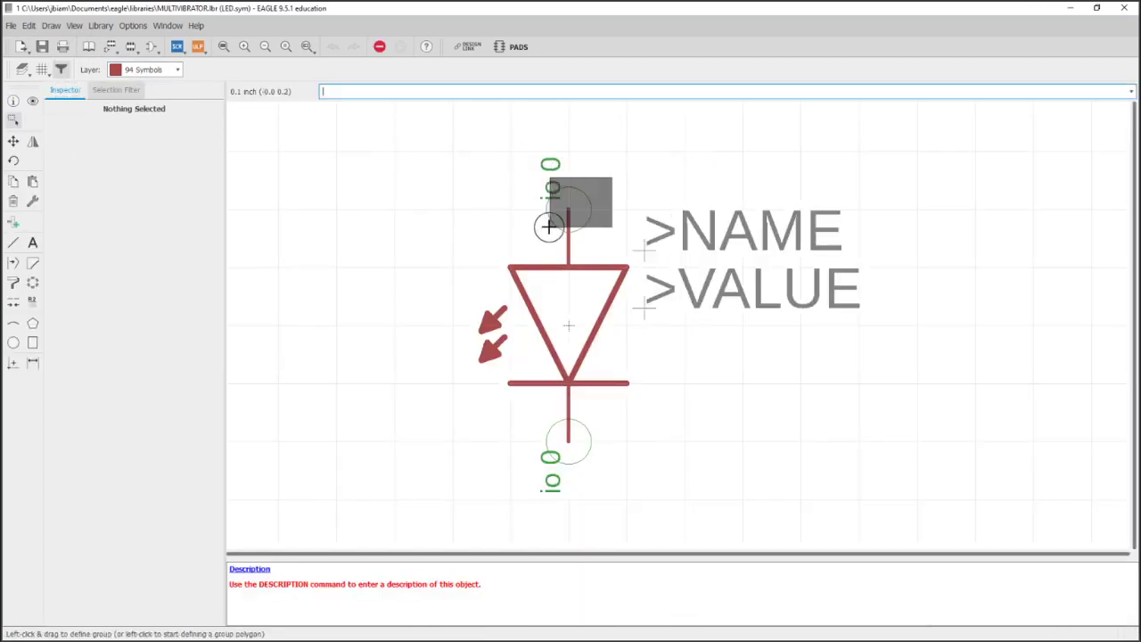
Rename the LED symbol's top pin to P$+ and its bottom pin to P$-
click(575, 203)
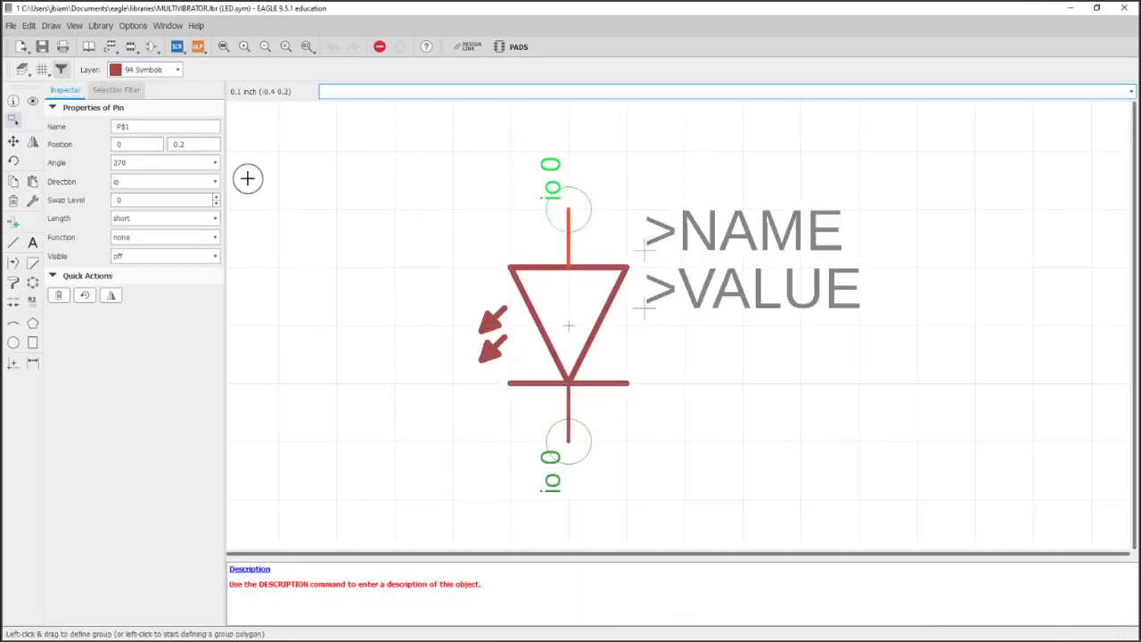
double_click(129, 126)
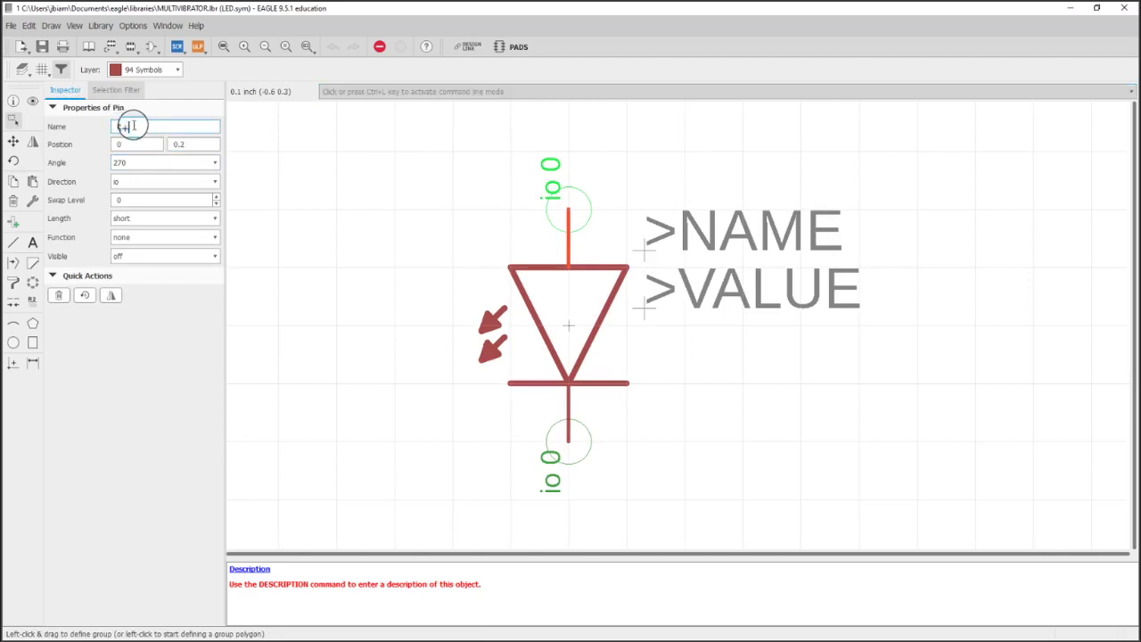
click(440, 260)
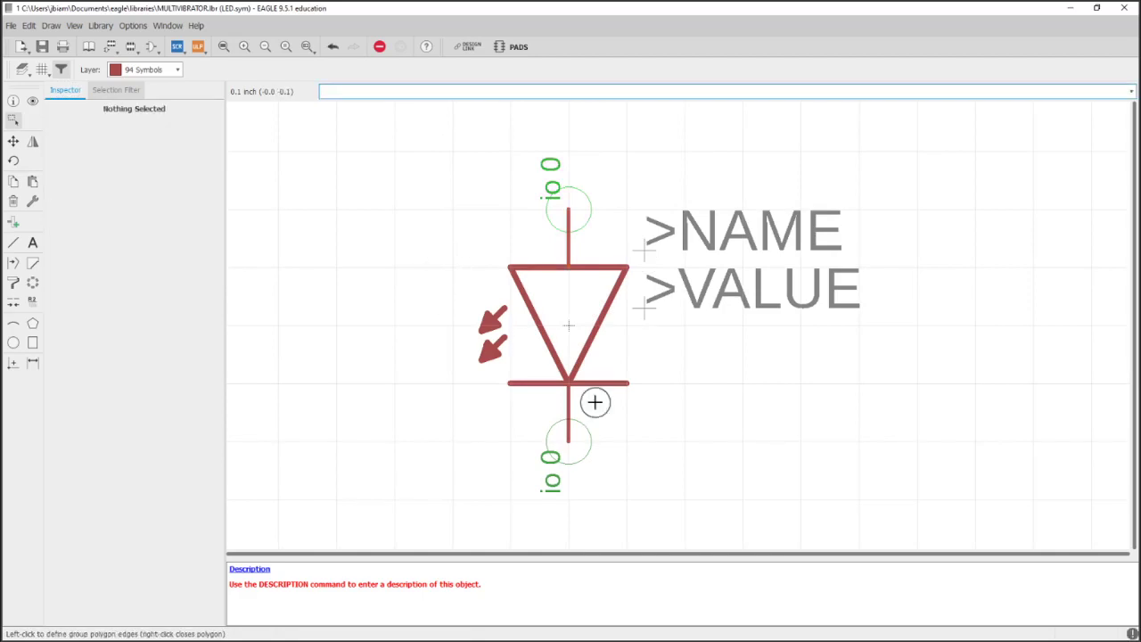
click(552, 435)
double_click(132, 126)
text(-)
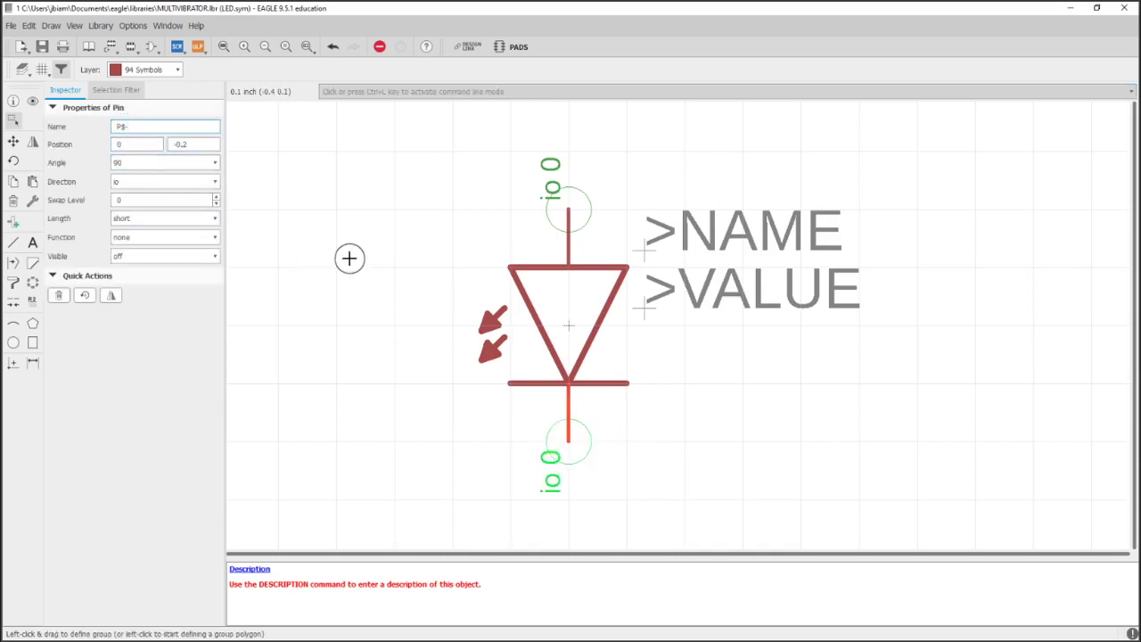
click(371, 285)
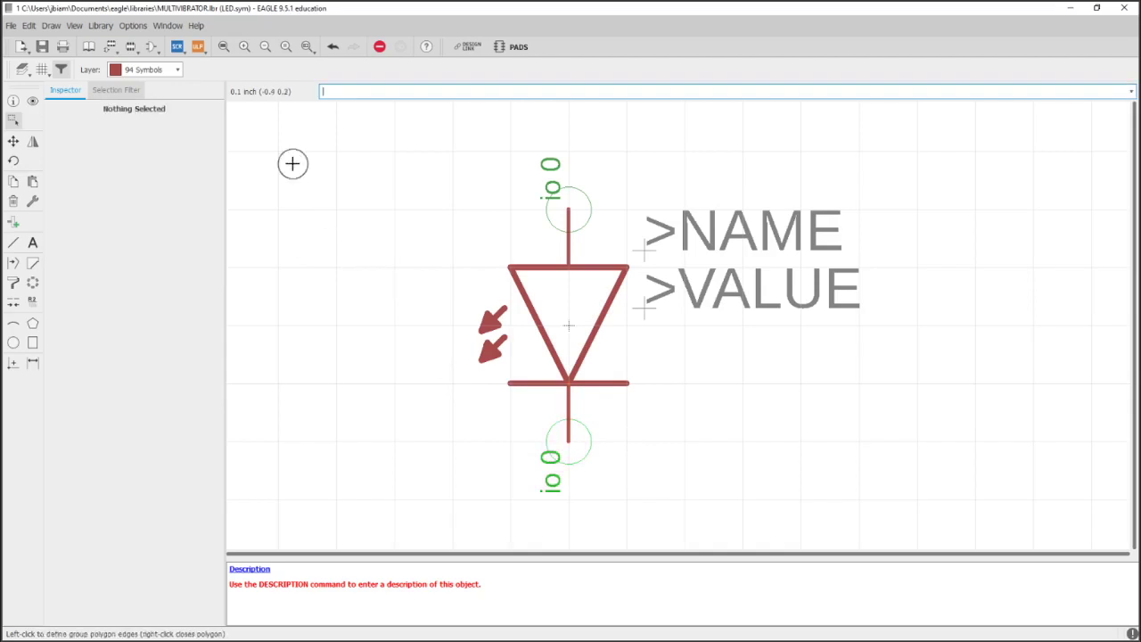
Open LED,5MM and connect pin P$+ to pad + and pin P$- to pad - of LED5MM
click(88, 47)
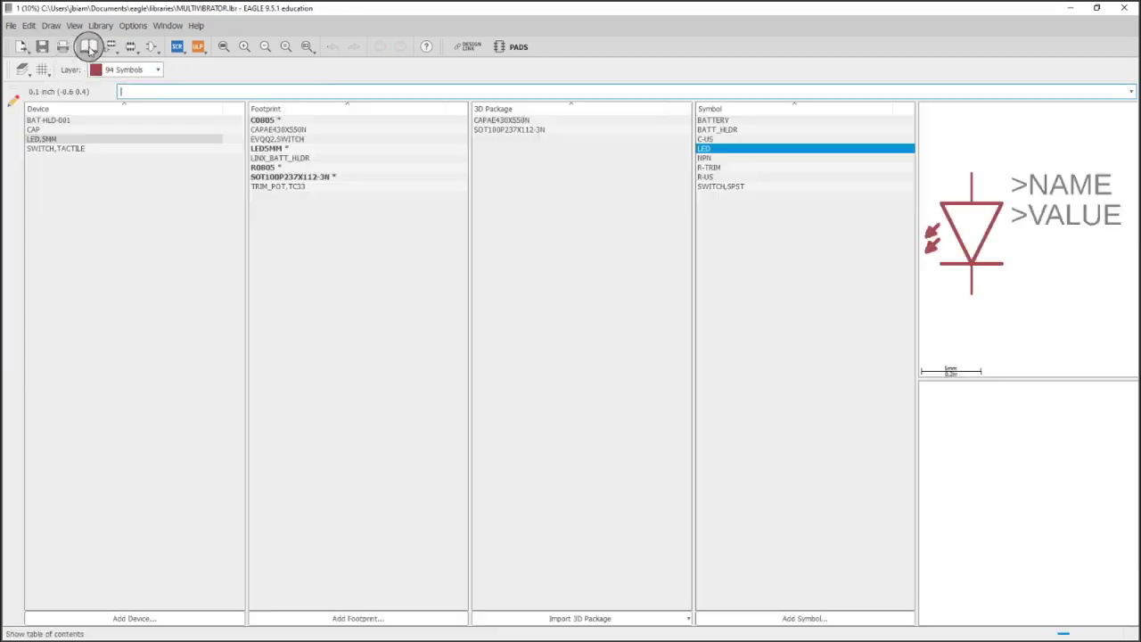
click(46, 139)
double_click(49, 143)
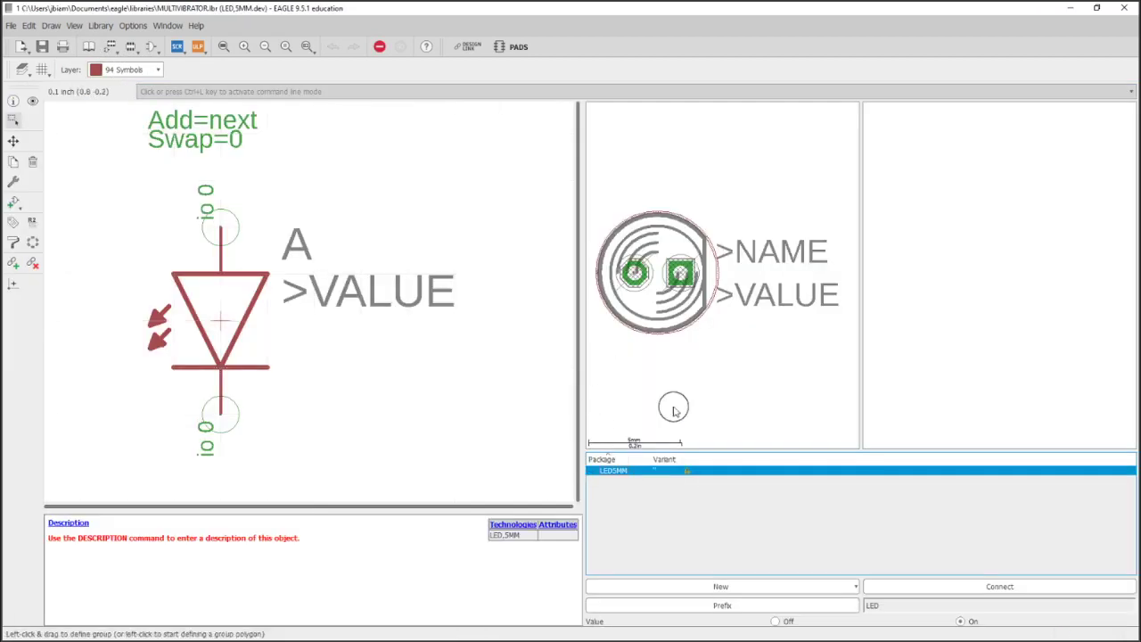
click(898, 586)
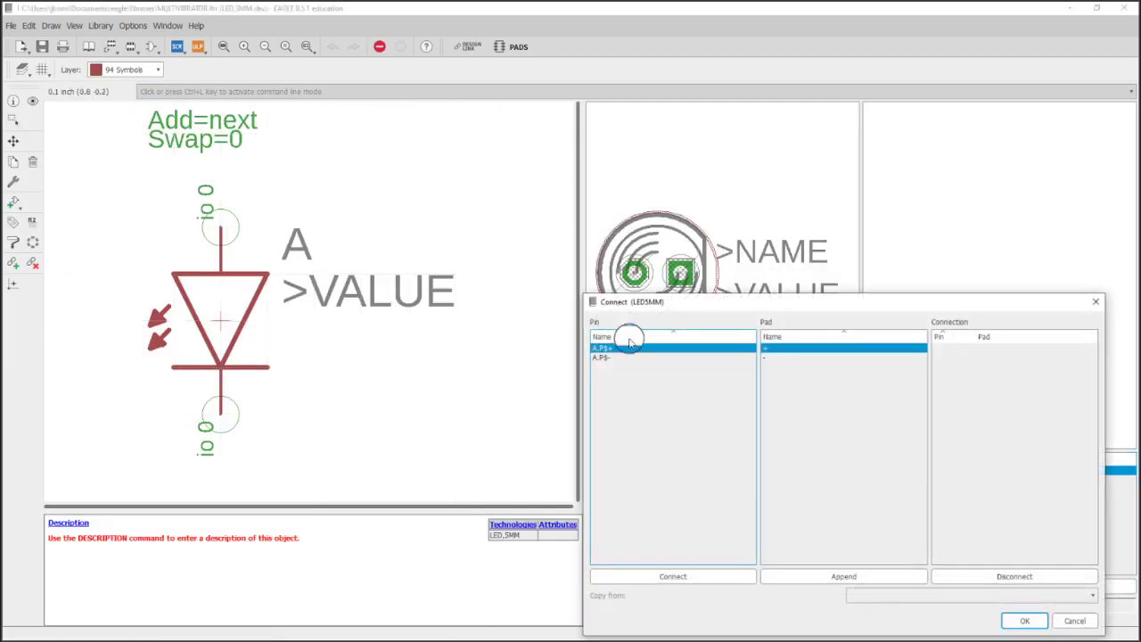
drag(682, 308, 467, 176)
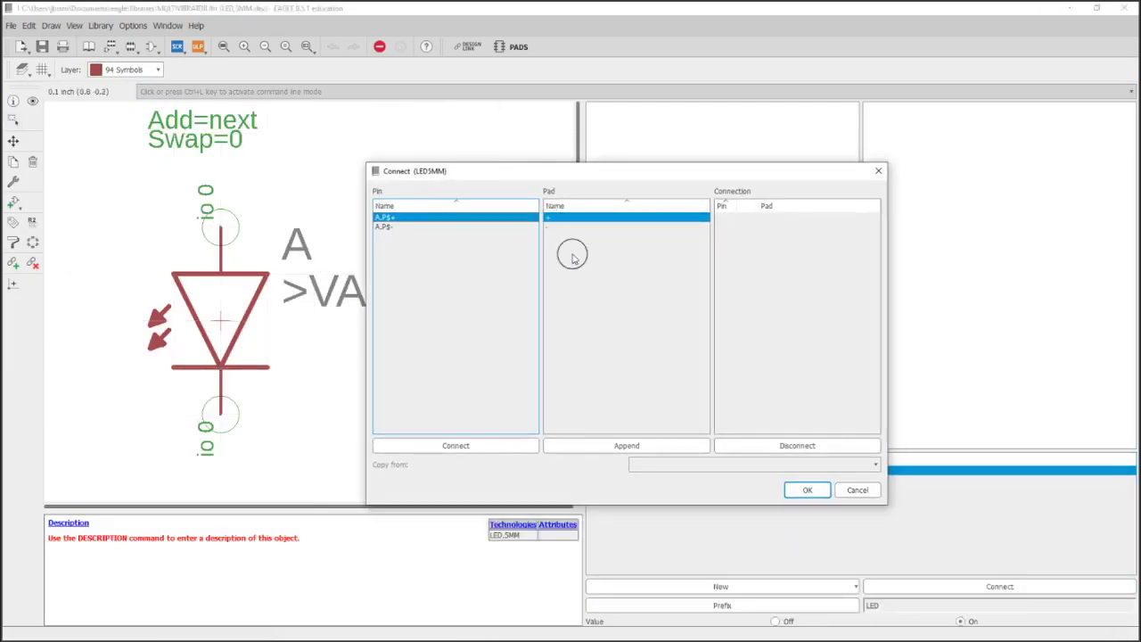
click(491, 445)
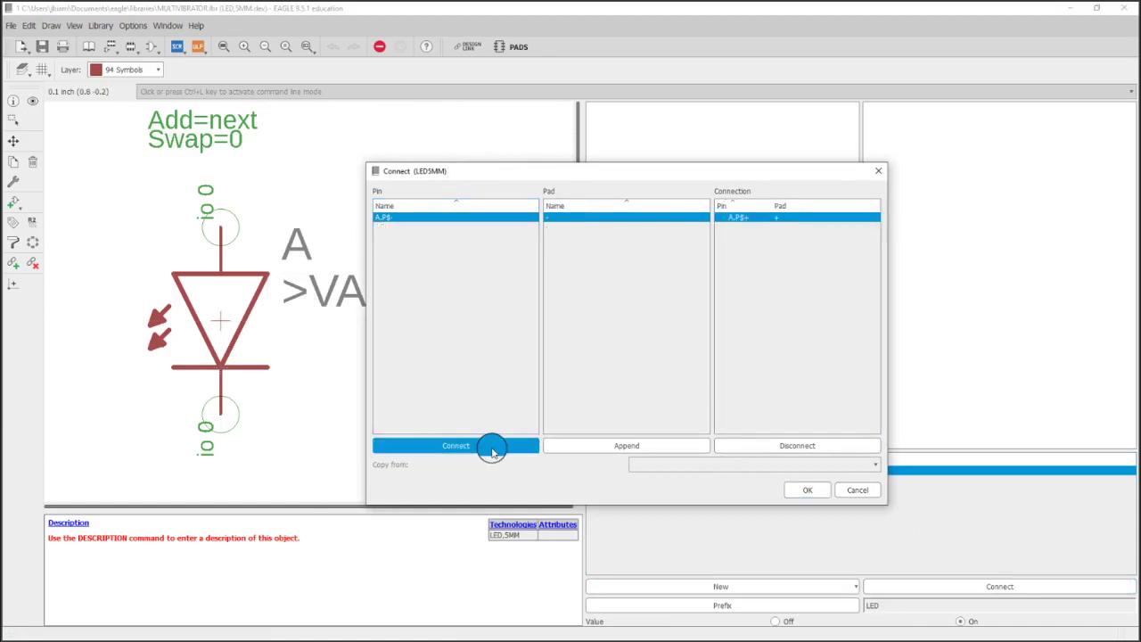
click(493, 449)
click(815, 495)
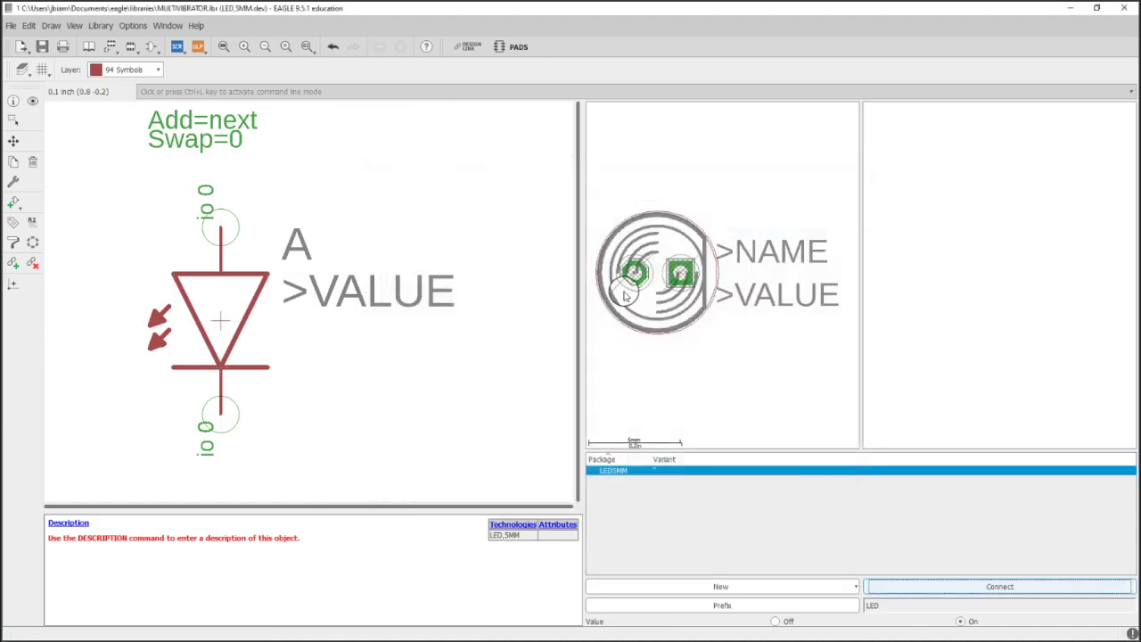
With the R0805 footprint selected, add a new device named RESISTOR and confirm its creation
click(89, 46)
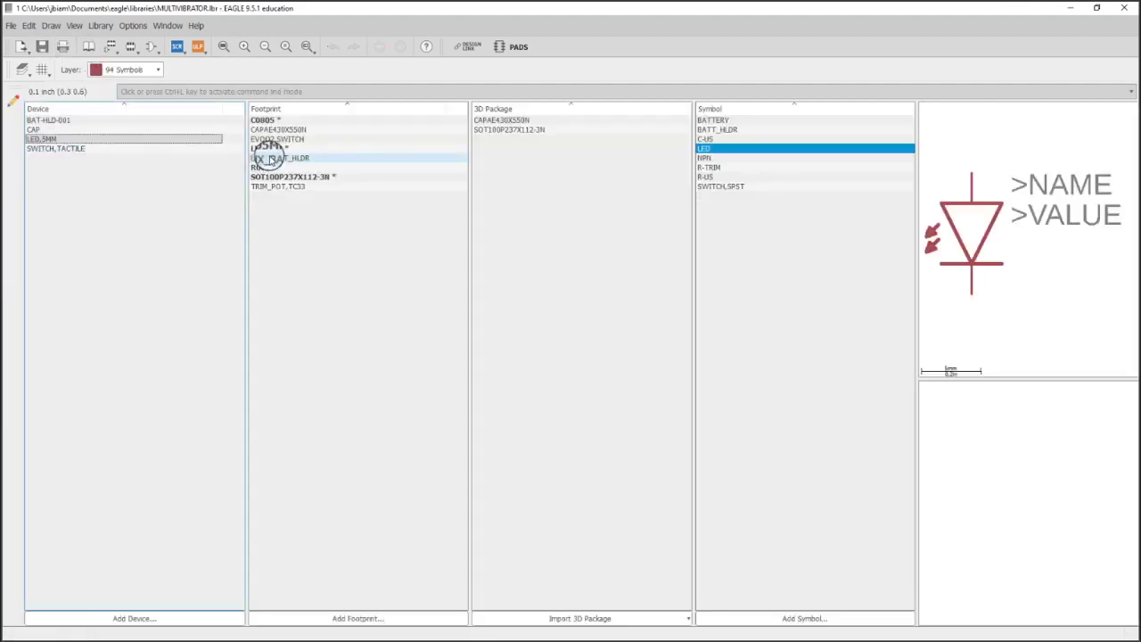
click(270, 159)
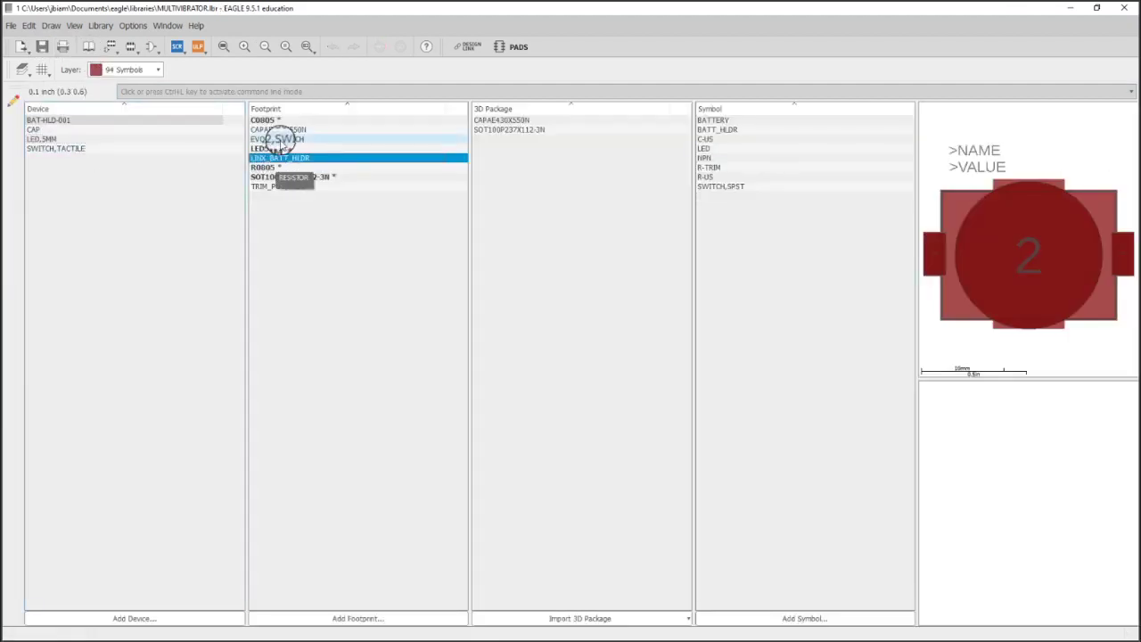
click(272, 168)
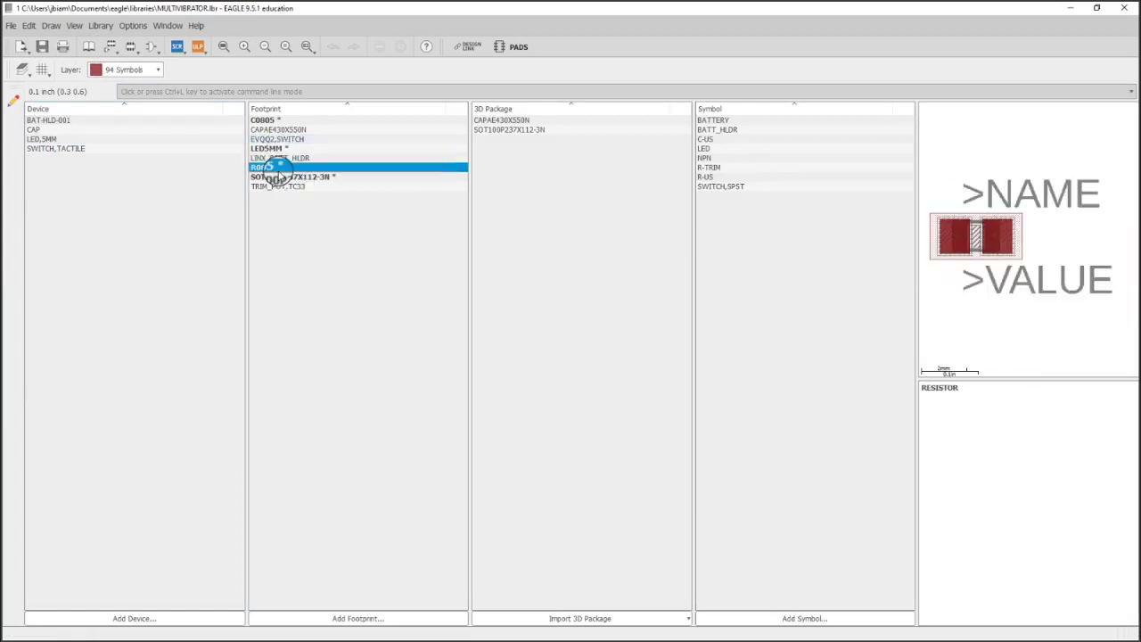
click(161, 617)
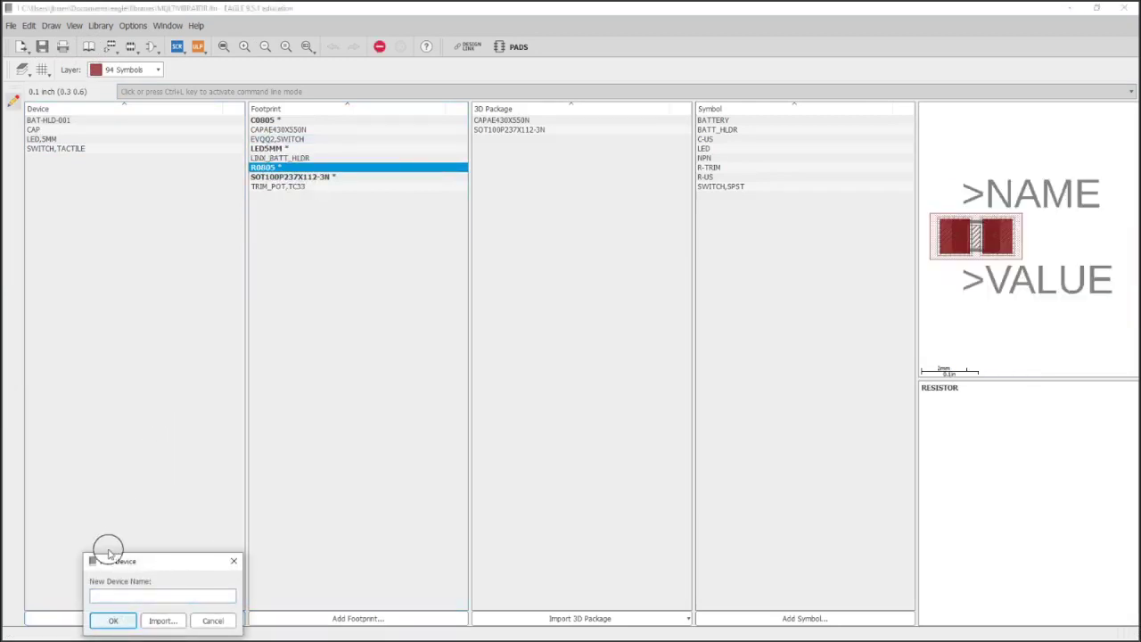
click(149, 596)
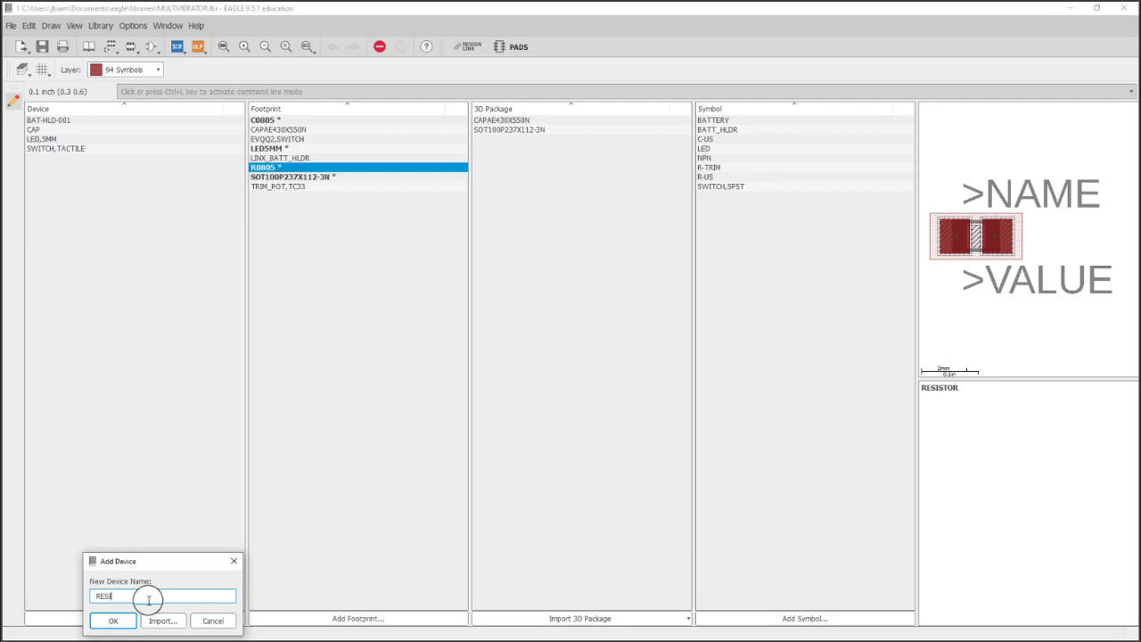
key(Return)
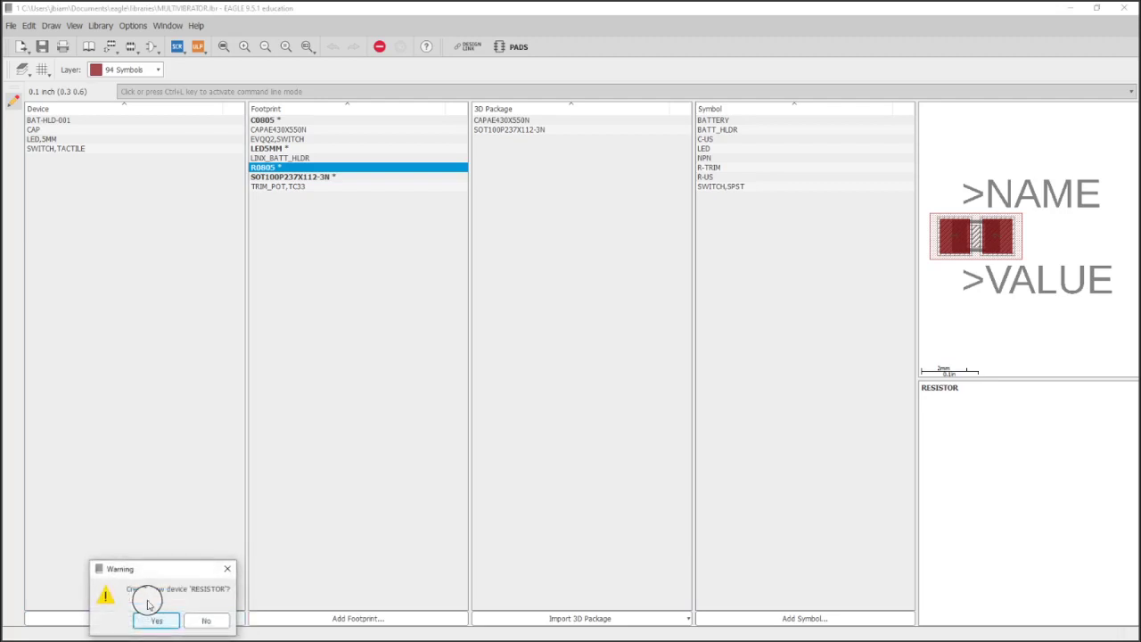
click(157, 619)
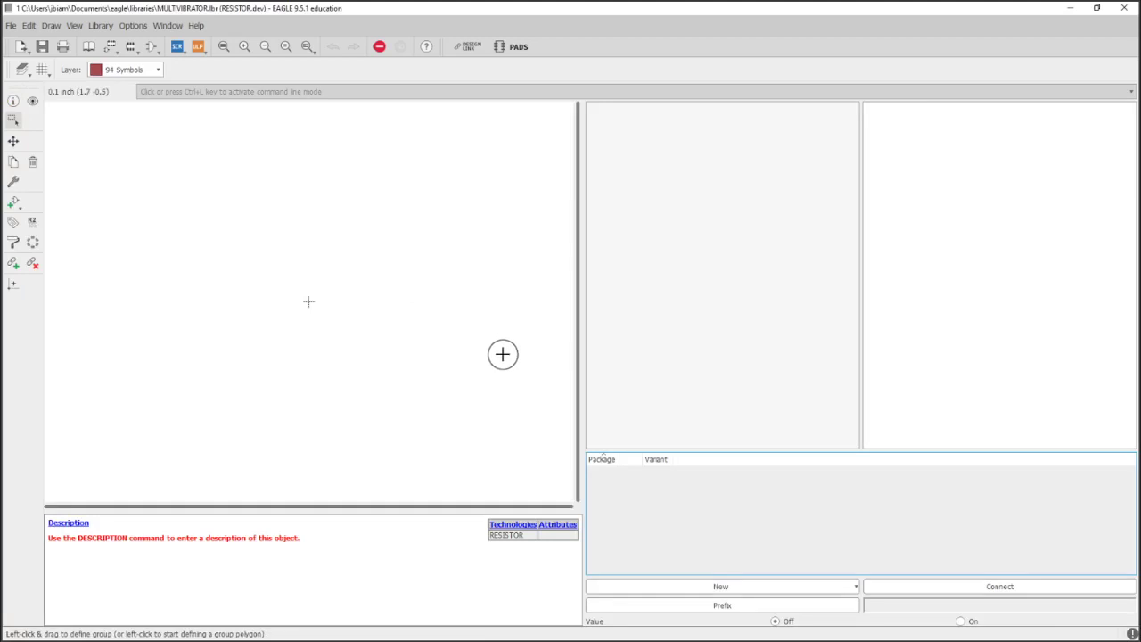
Place the R-US resistor symbol in the RESISTOR device as gate A and fit the view
click(14, 201)
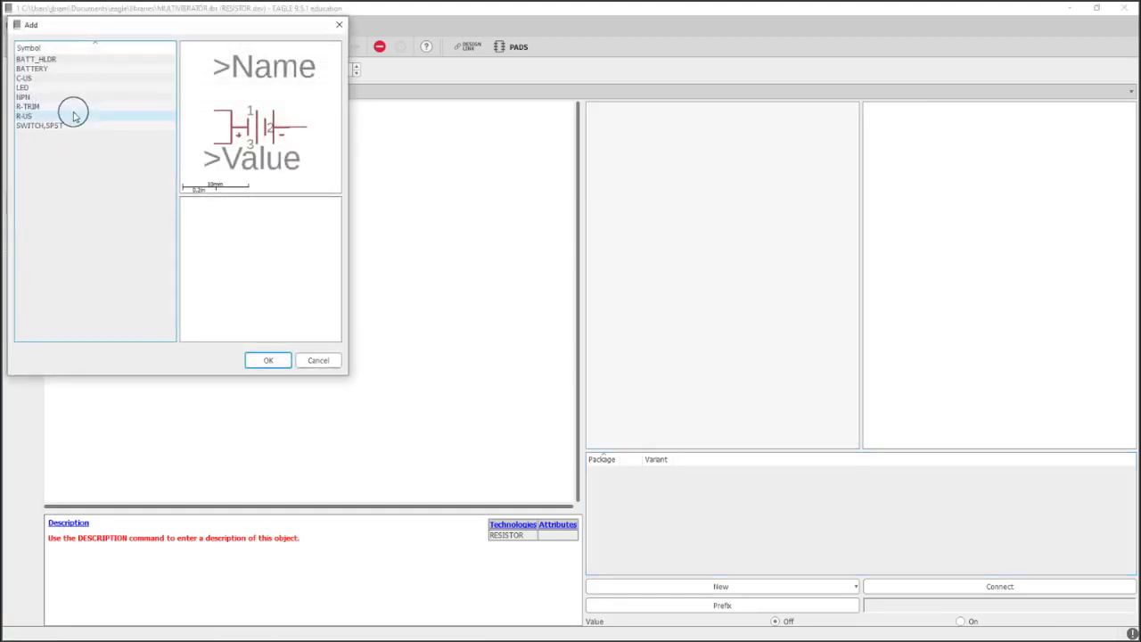
click(75, 116)
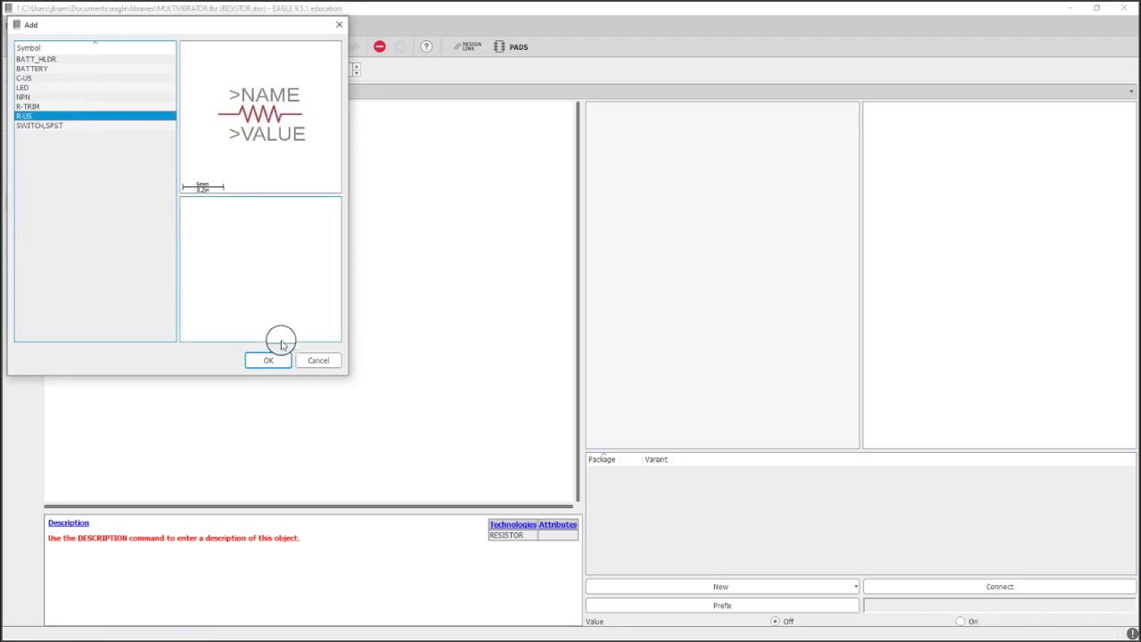
click(272, 361)
scroll(308, 303, up, 4)
click(312, 301)
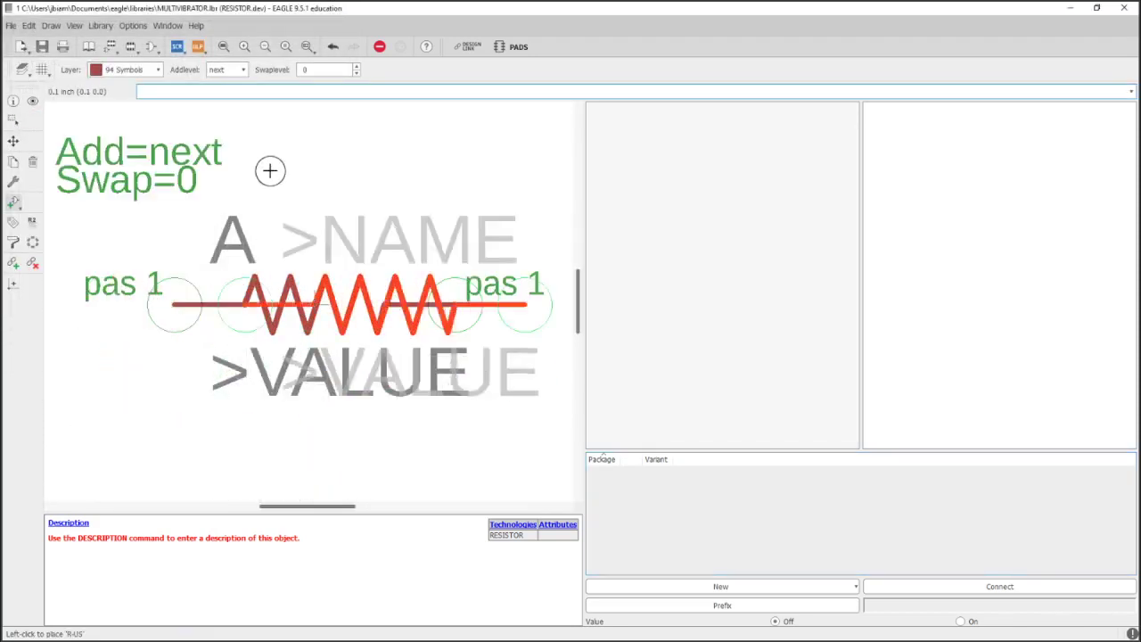
click(227, 46)
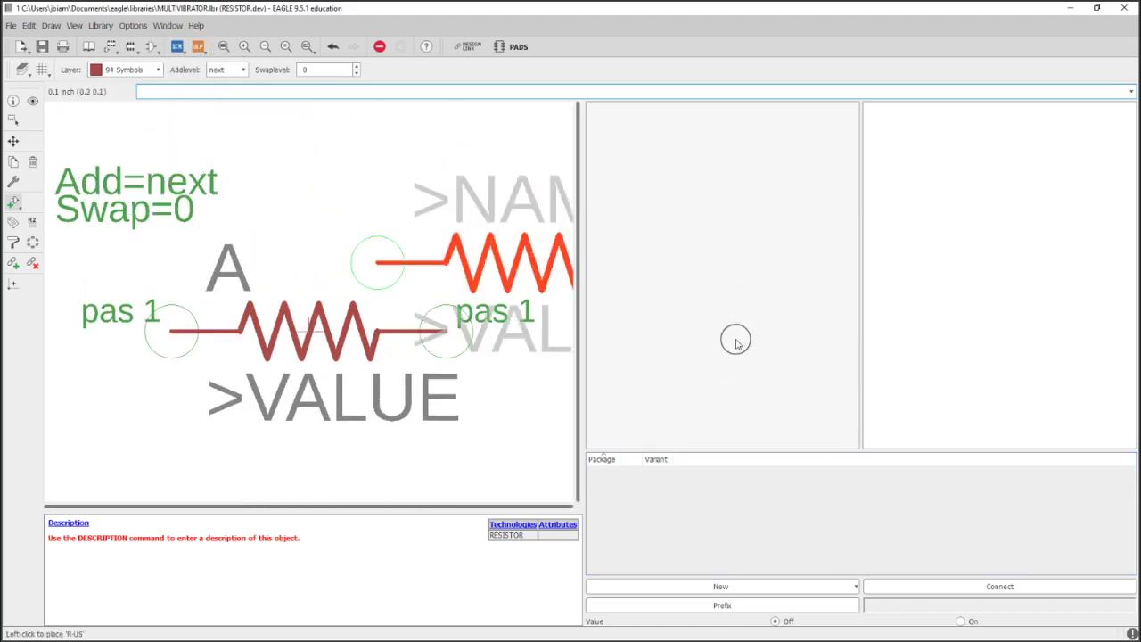
key(Escape)
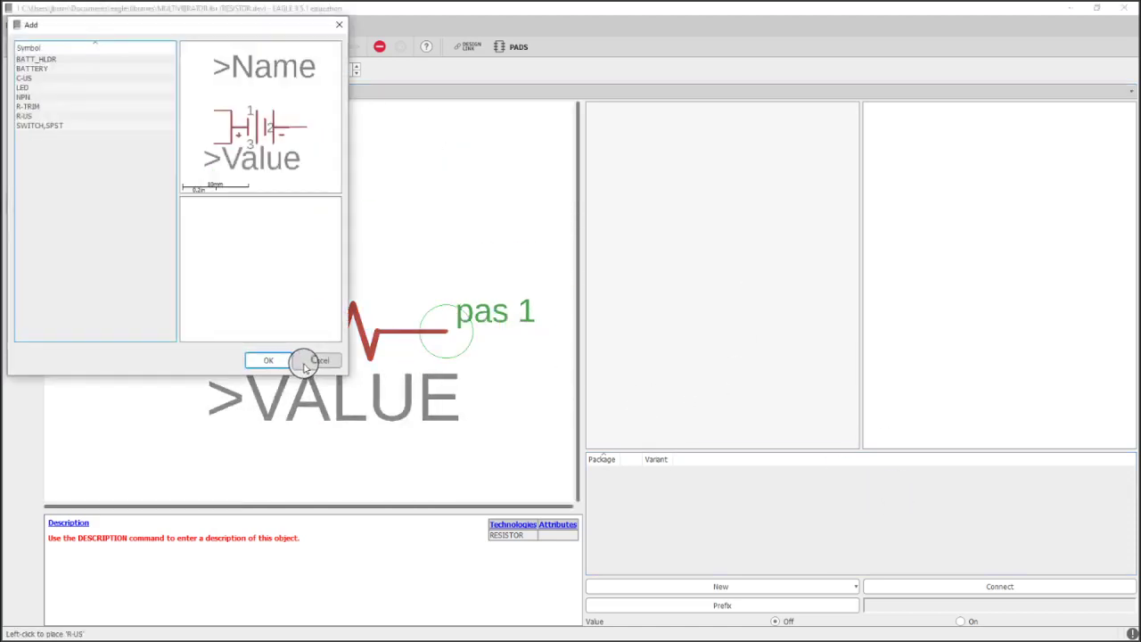
click(312, 362)
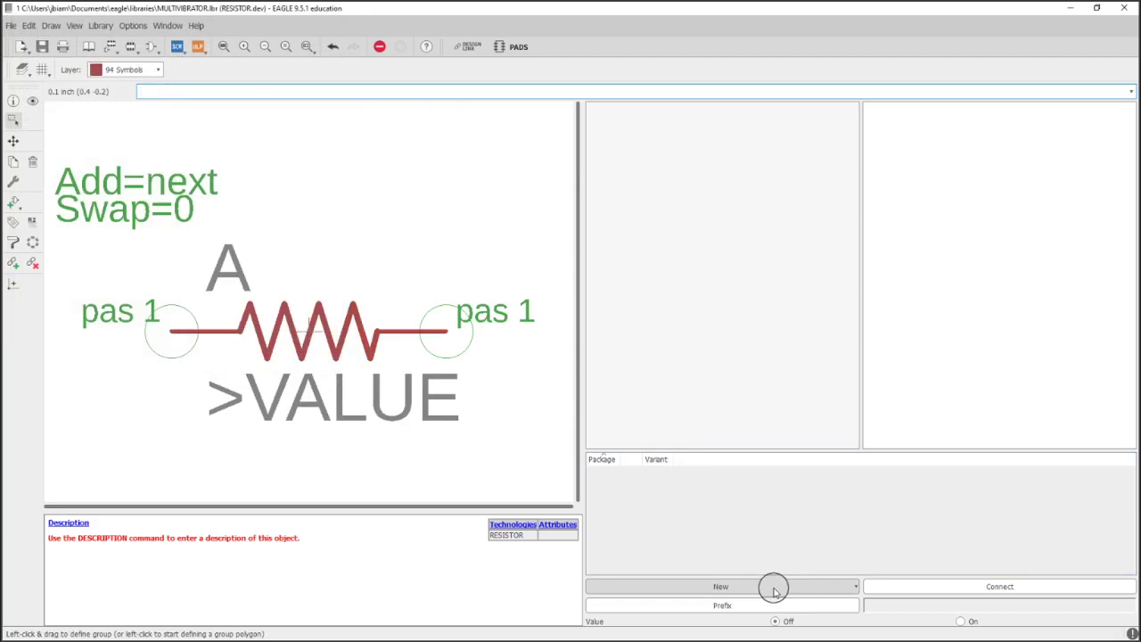
Add the R0805 package as a new variant of the RESISTOR device
click(772, 586)
click(683, 601)
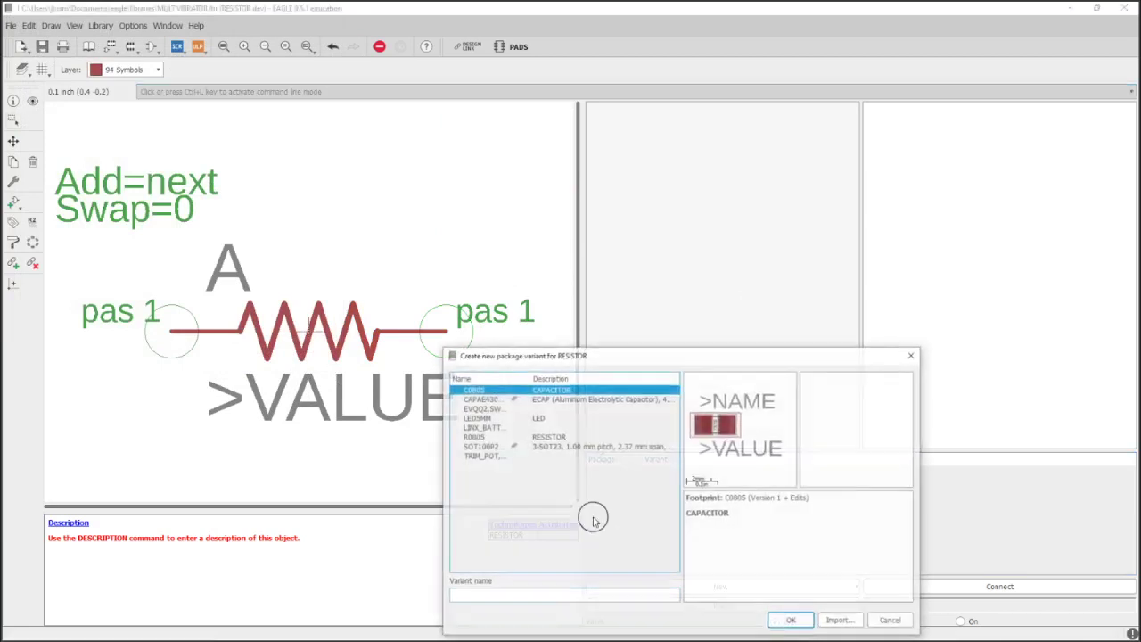
drag(537, 355, 459, 251)
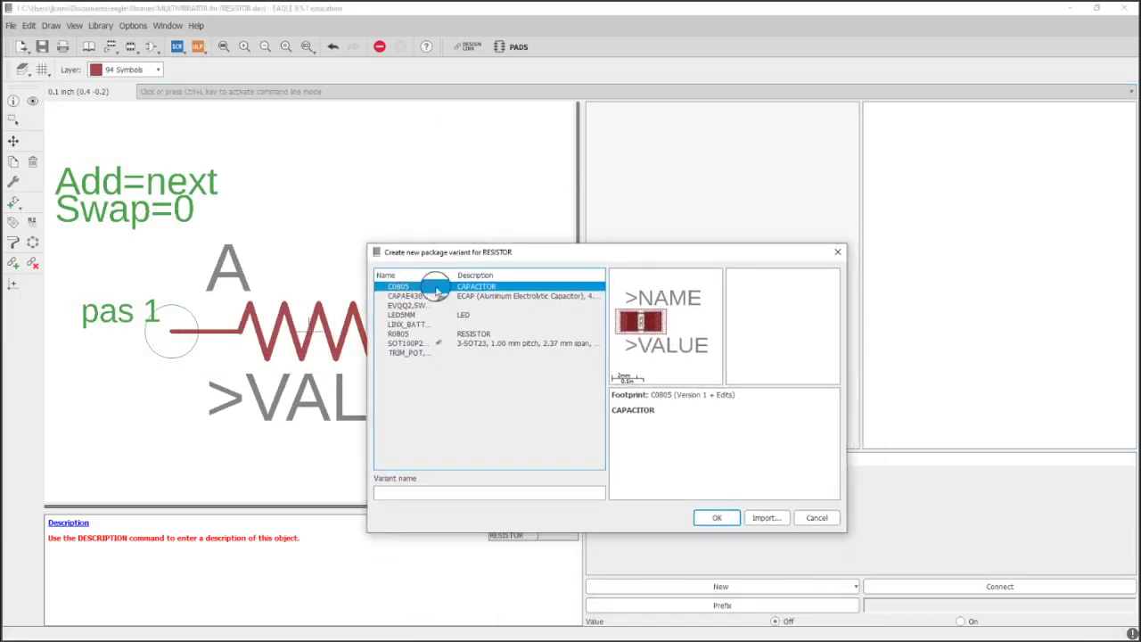
click(406, 334)
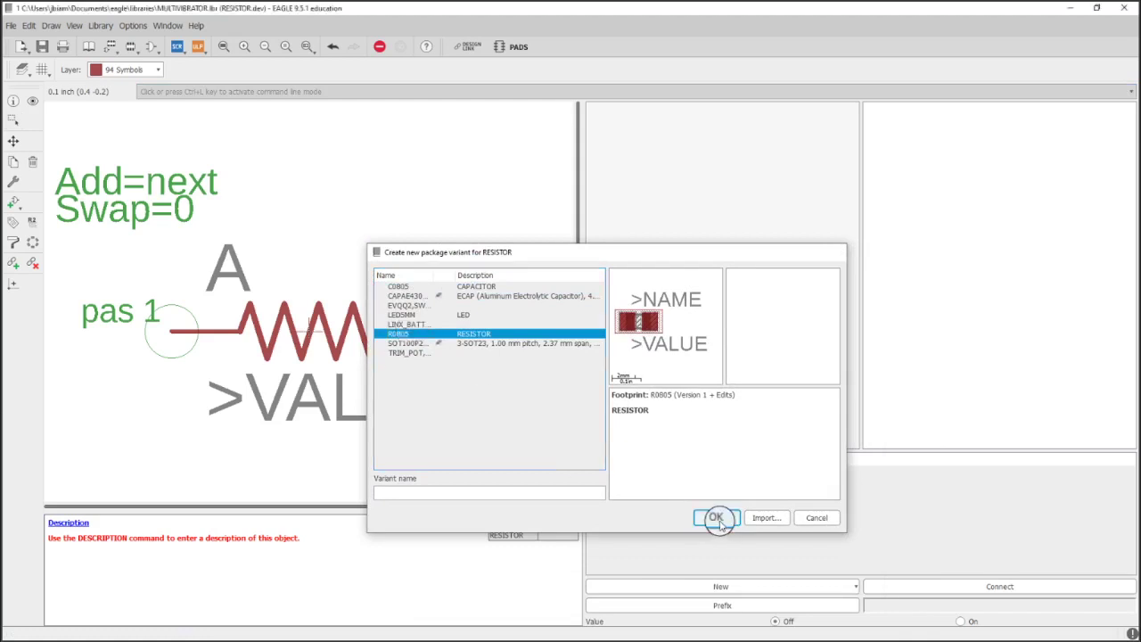
click(715, 518)
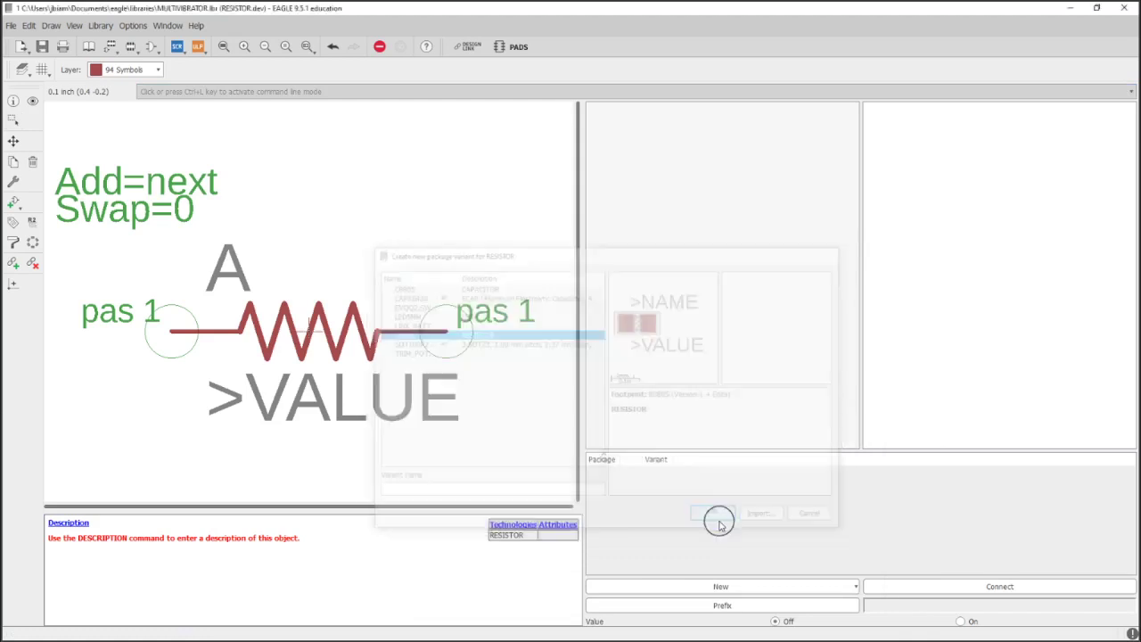
Connect pins A.1 and A.2 to R0805 pads 1 and 2
click(942, 585)
click(543, 577)
click(543, 578)
click(862, 620)
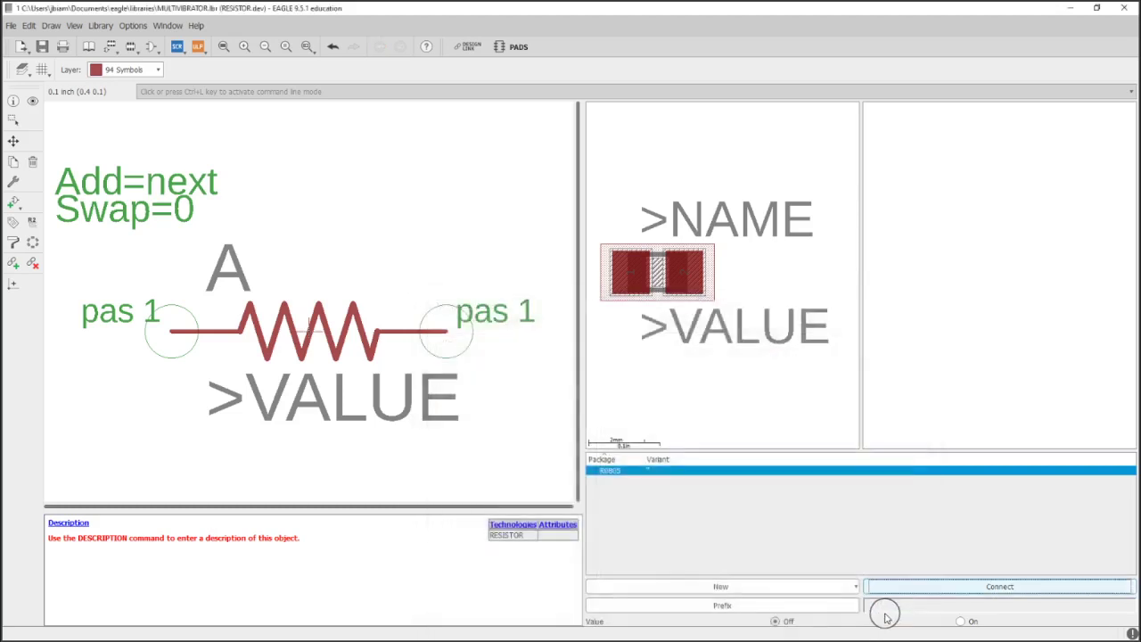
Set the device prefix to R and turn the Value setting on
click(833, 606)
text(R)
click(825, 617)
click(959, 621)
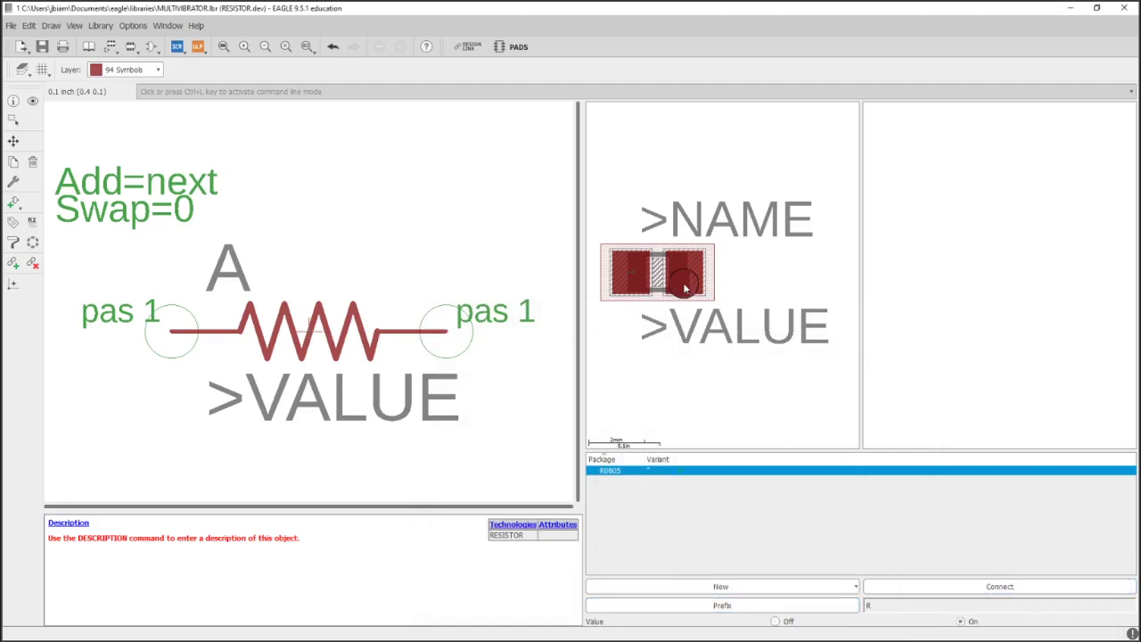
From the library table of contents, start a new device named TRANS,NPN
click(88, 46)
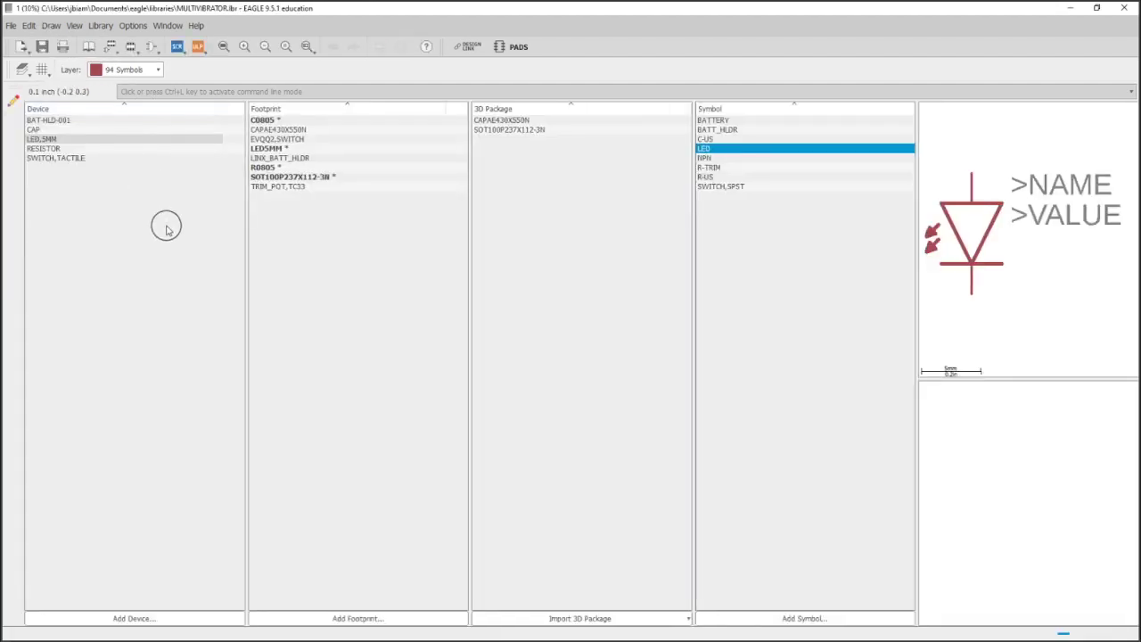
click(300, 176)
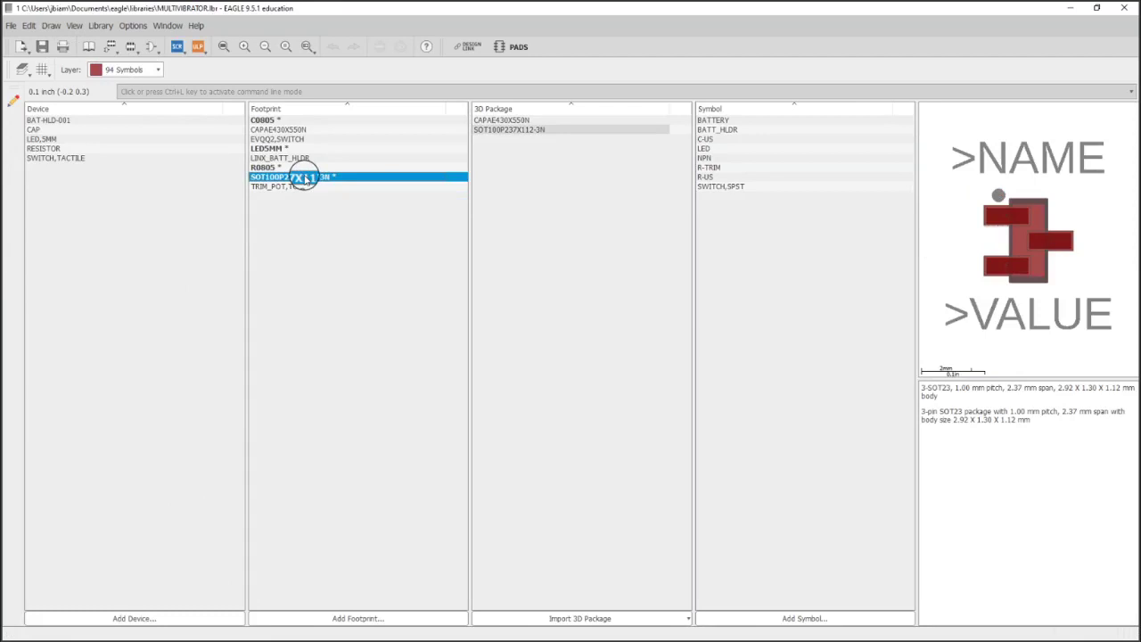
click(117, 617)
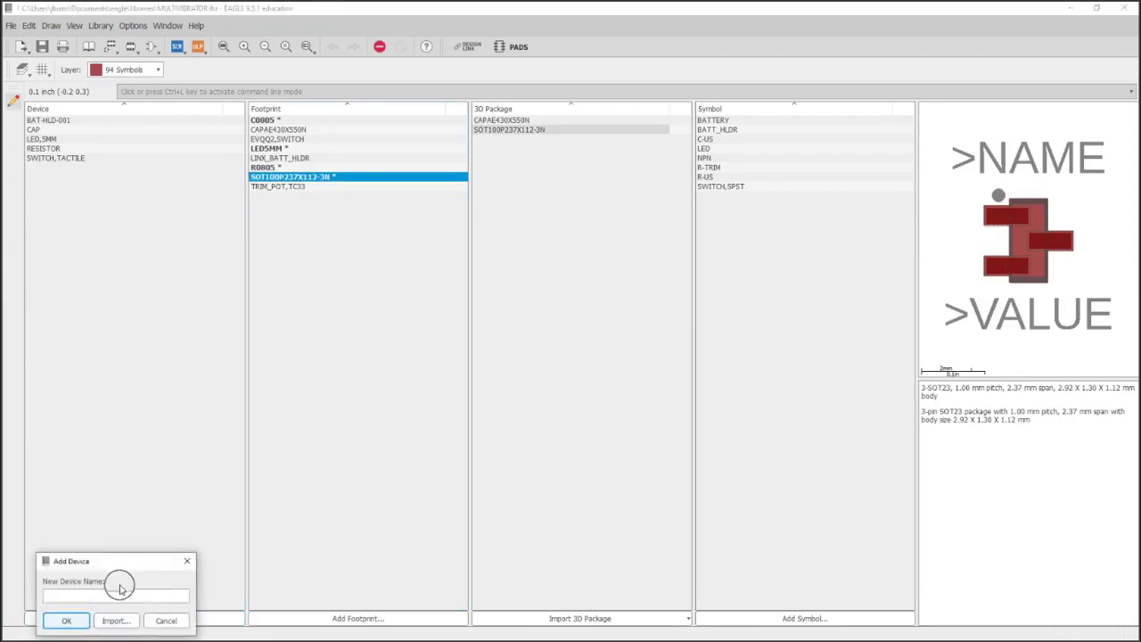
click(119, 592)
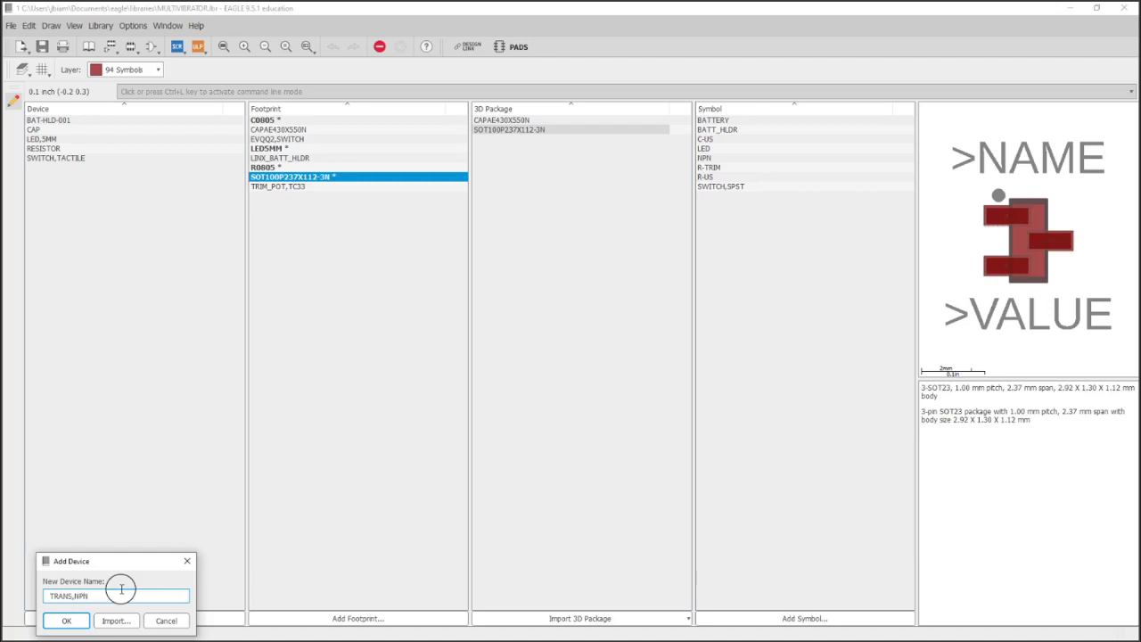
key(Return)
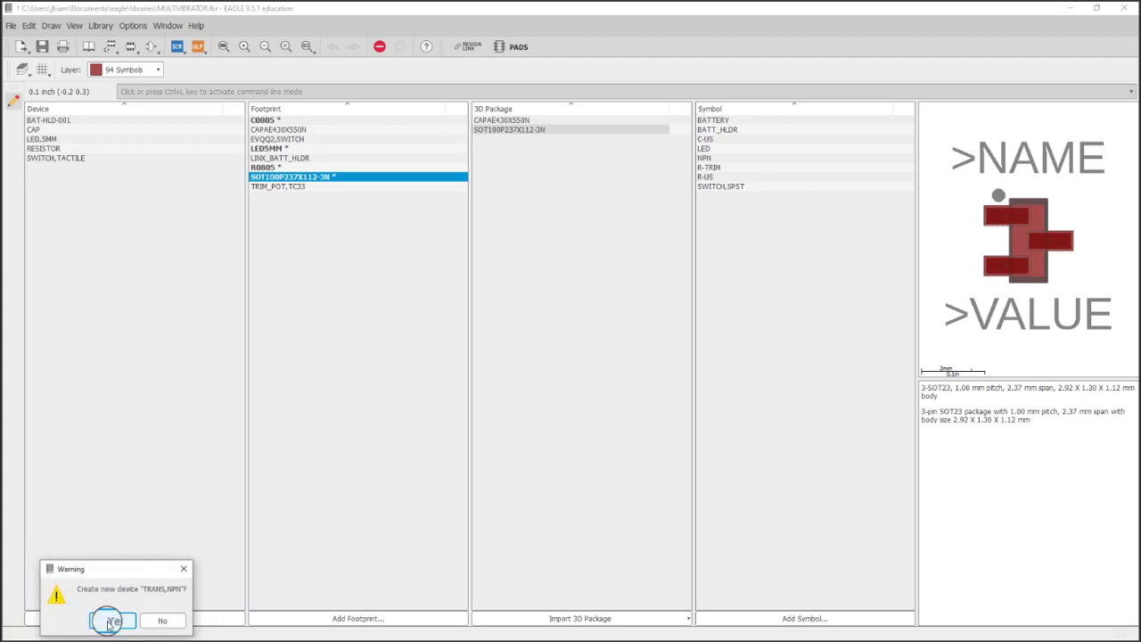
Create the TRANS,NPN device and place the NPN transistor symbol as gate A
click(112, 619)
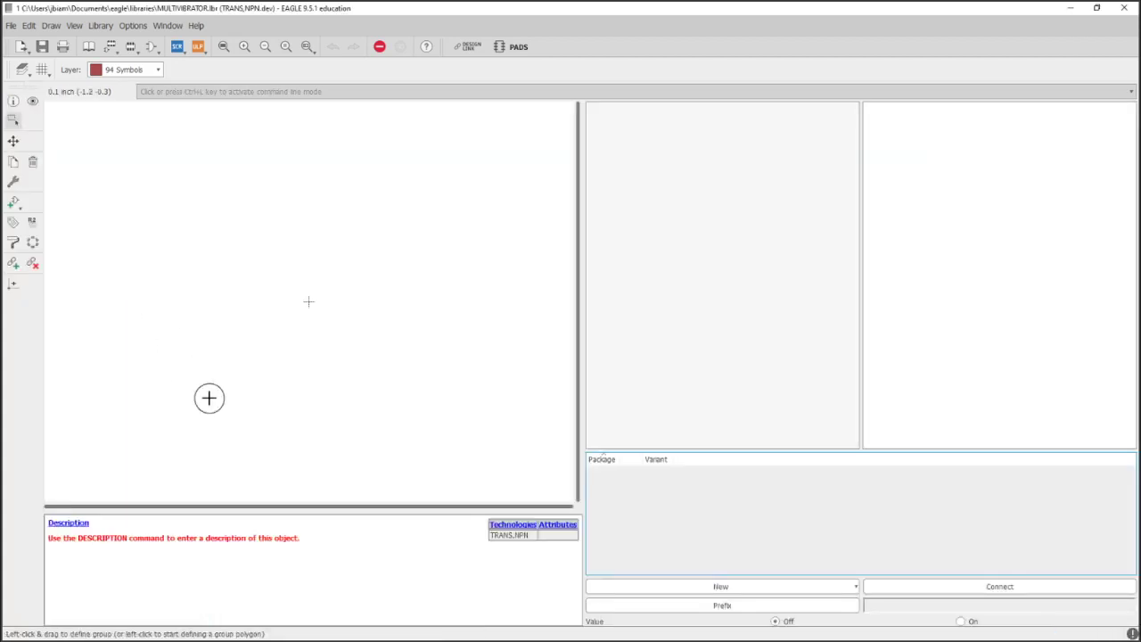
click(13, 202)
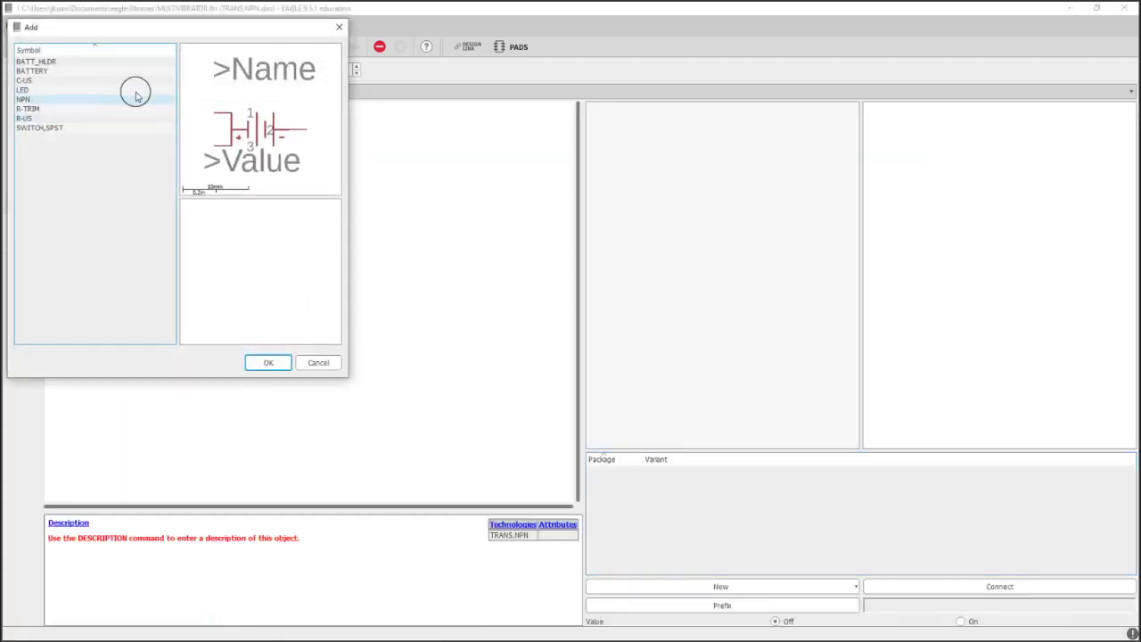
click(69, 99)
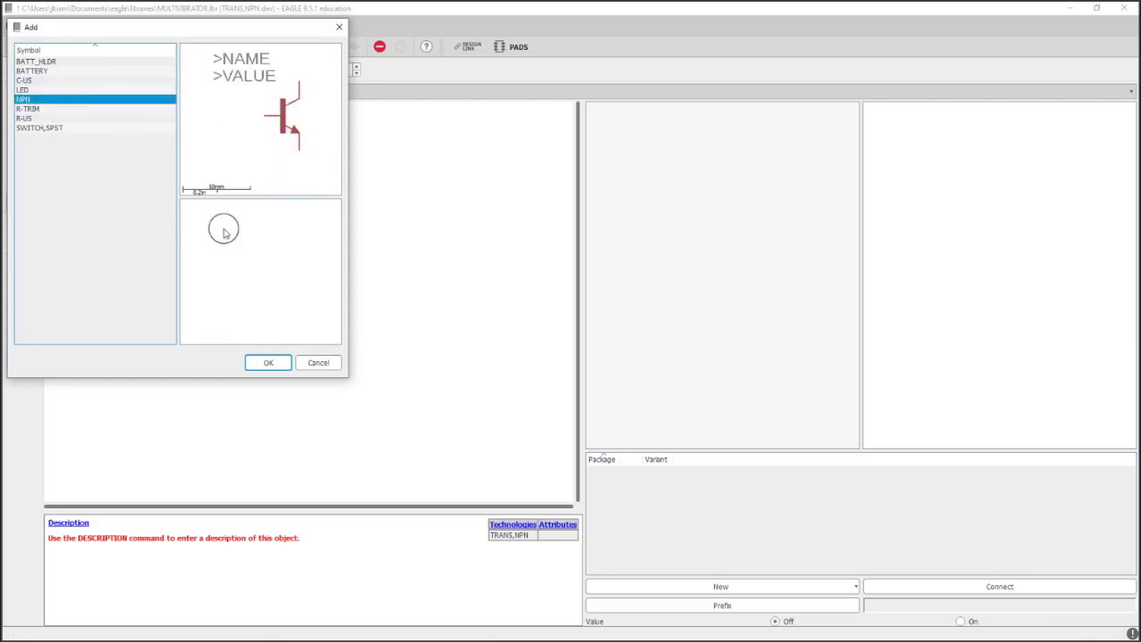
click(288, 364)
scroll(311, 303, up, 5)
click(304, 296)
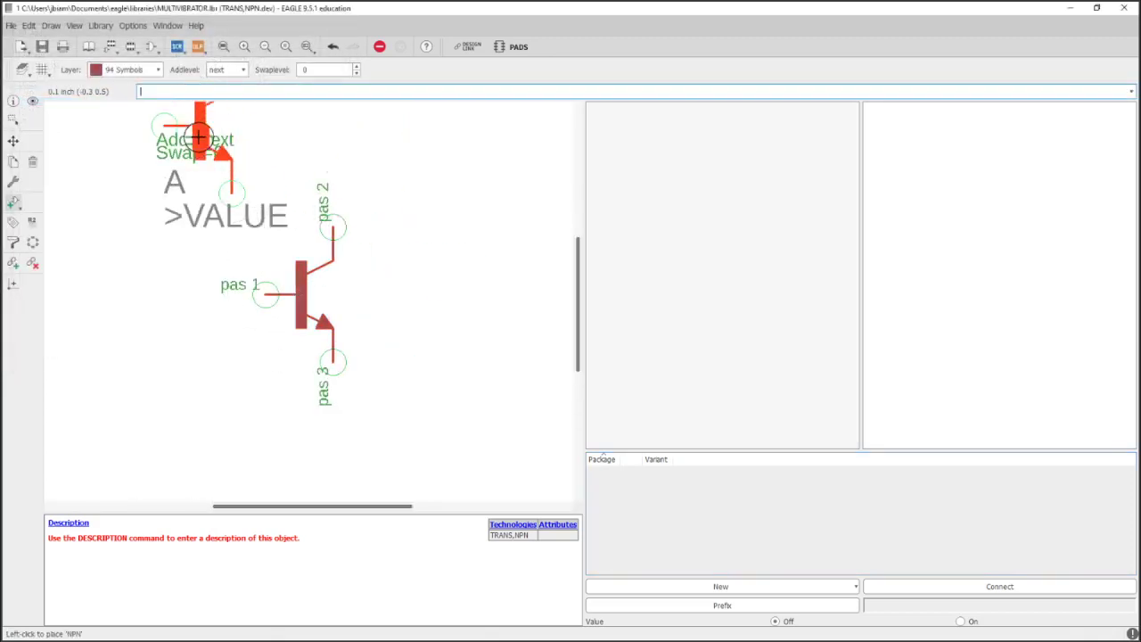
key(Escape)
click(318, 363)
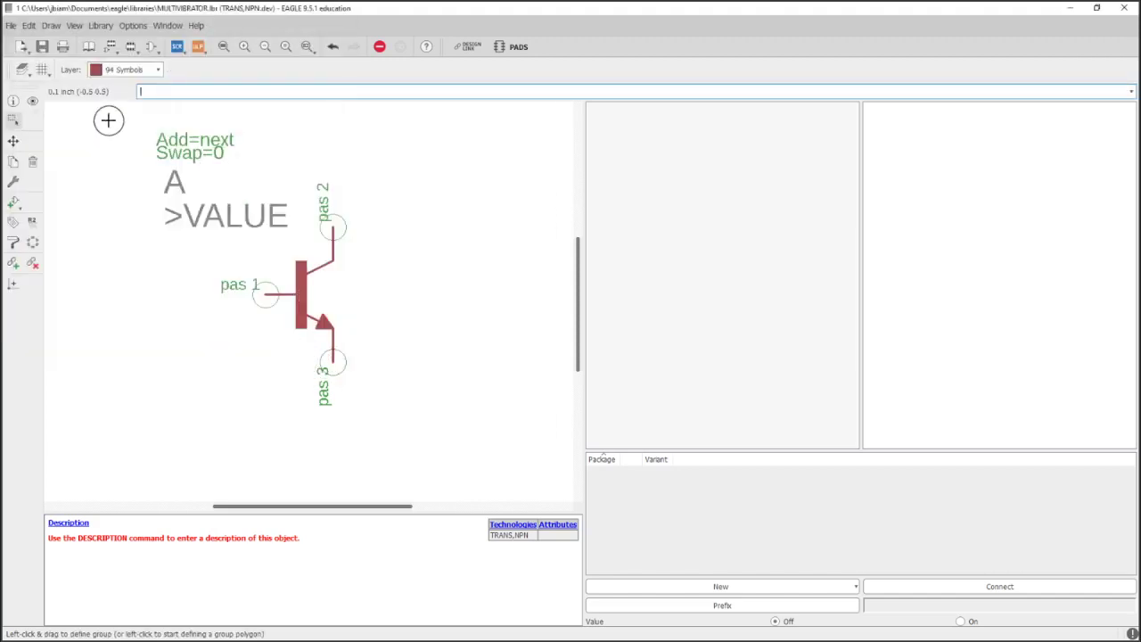
Save the MULTIVIBRATOR library and begin a new package variant for TRANS,NPN
click(41, 47)
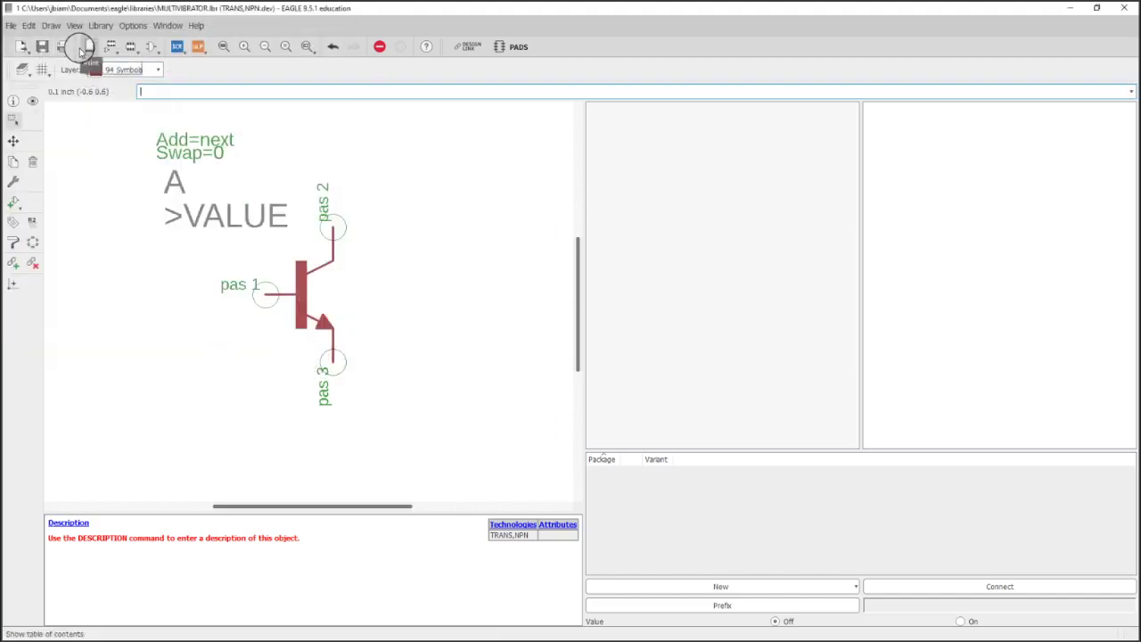
click(223, 46)
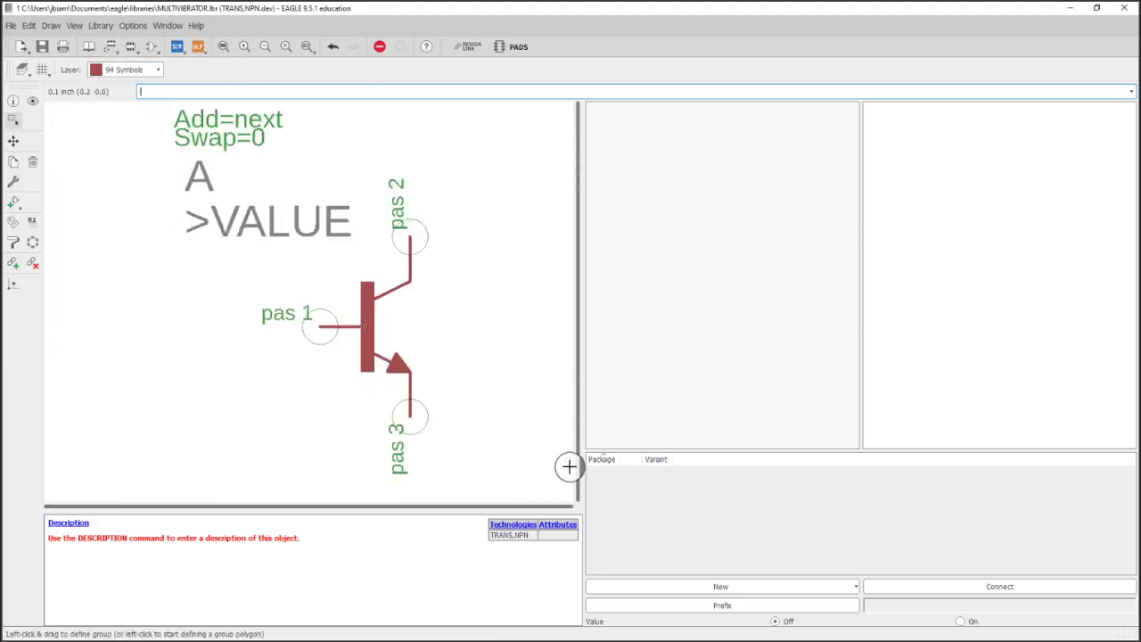
click(747, 587)
click(695, 605)
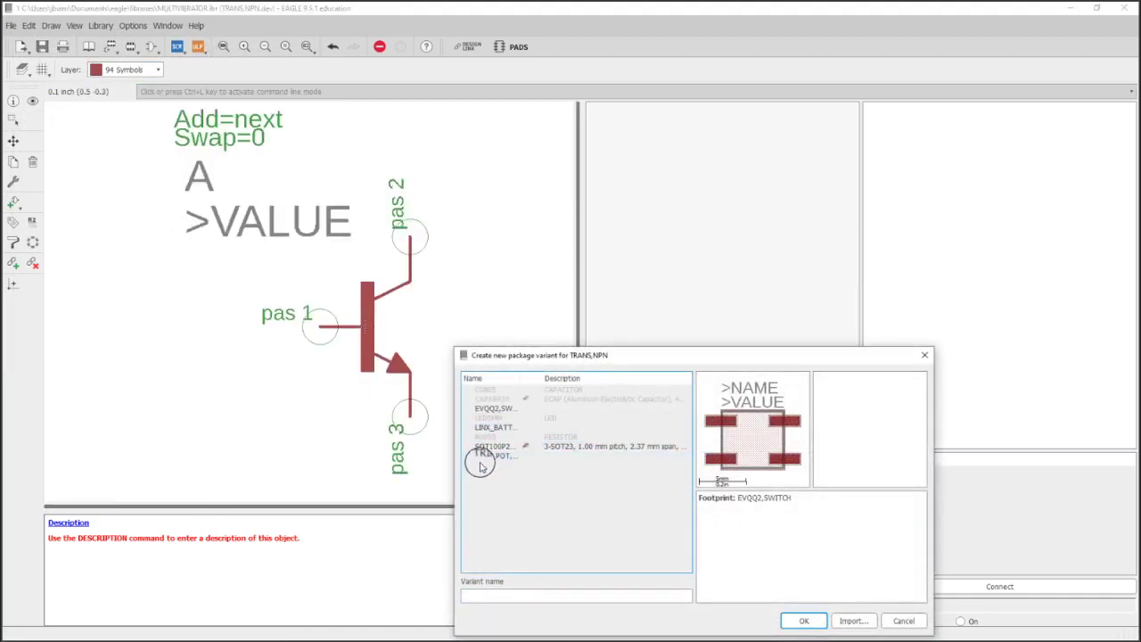
Assign the SOT100P237X112-3N package, set prefix U and turn Value on
click(489, 448)
click(804, 620)
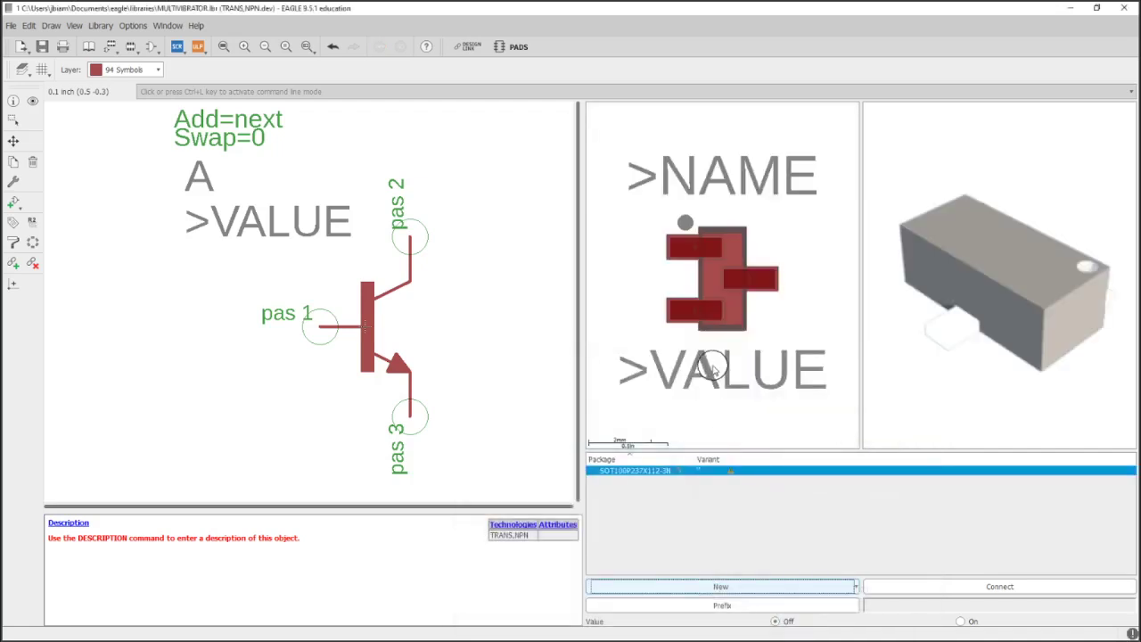
click(846, 604)
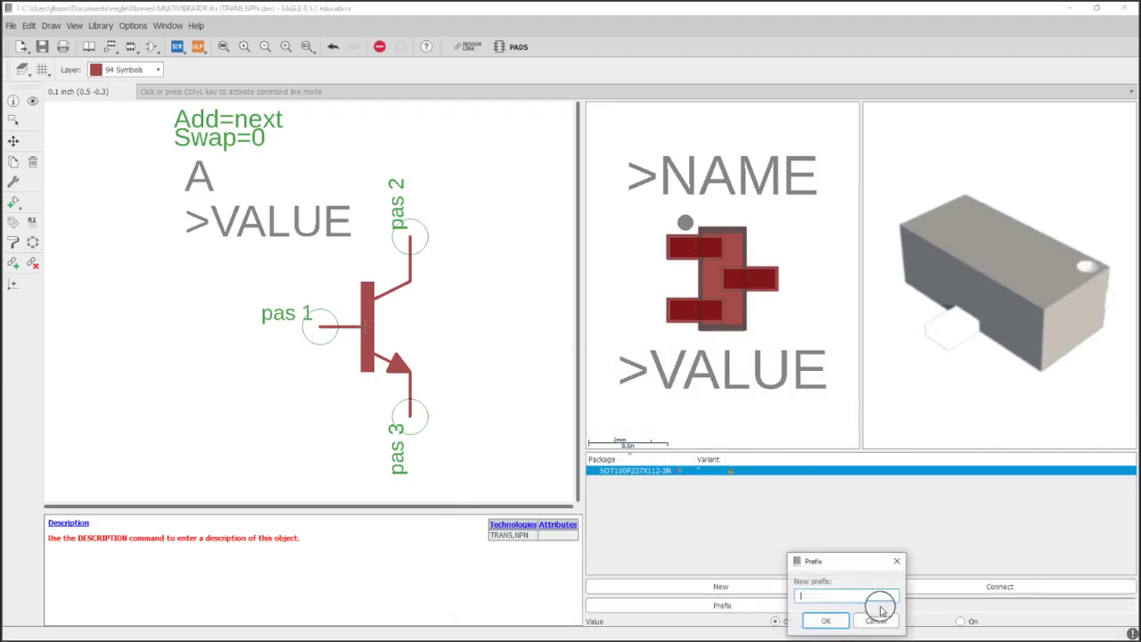
text(U)
click(825, 620)
click(961, 621)
Connect pins A.B, A.C and A.E to pads B, C and E
click(957, 591)
drag(827, 308, 652, 219)
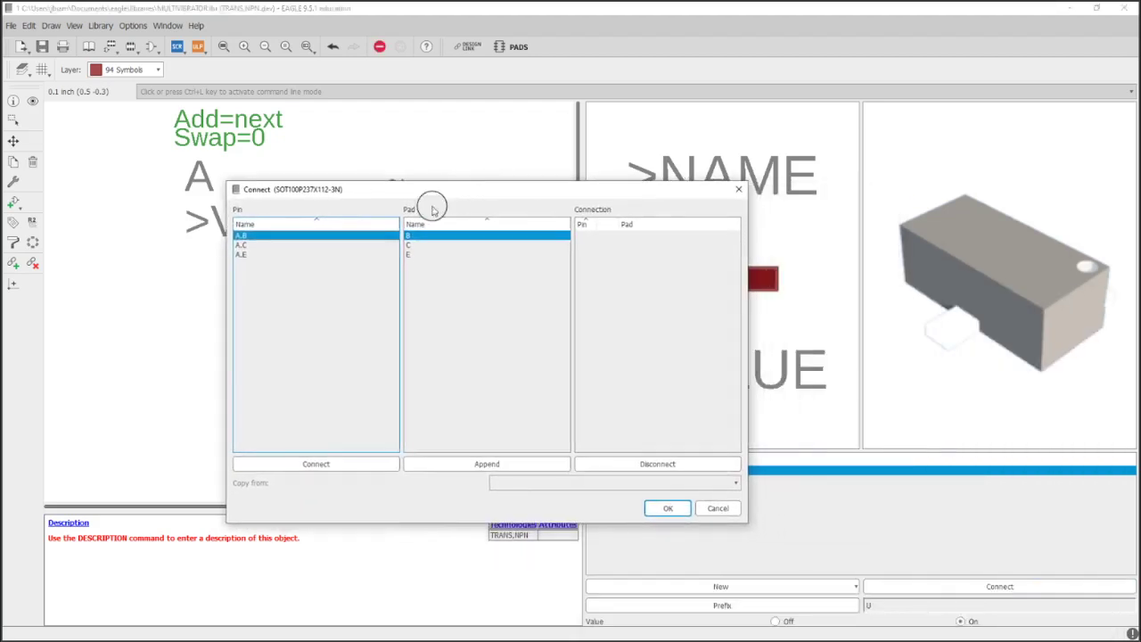
click(339, 464)
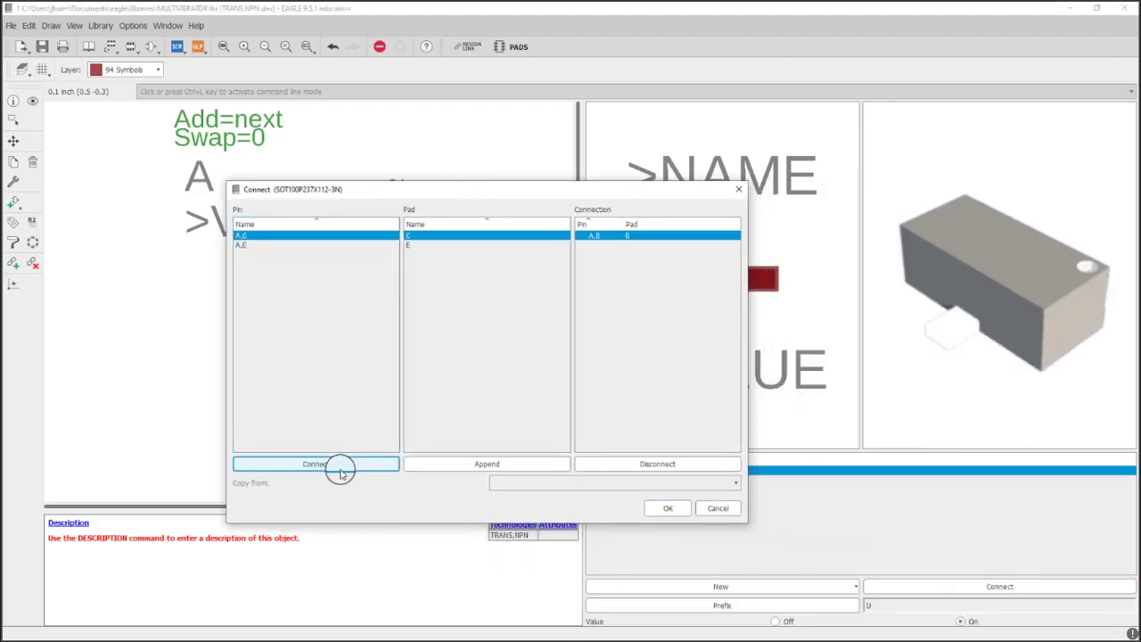
click(340, 465)
click(340, 464)
click(668, 509)
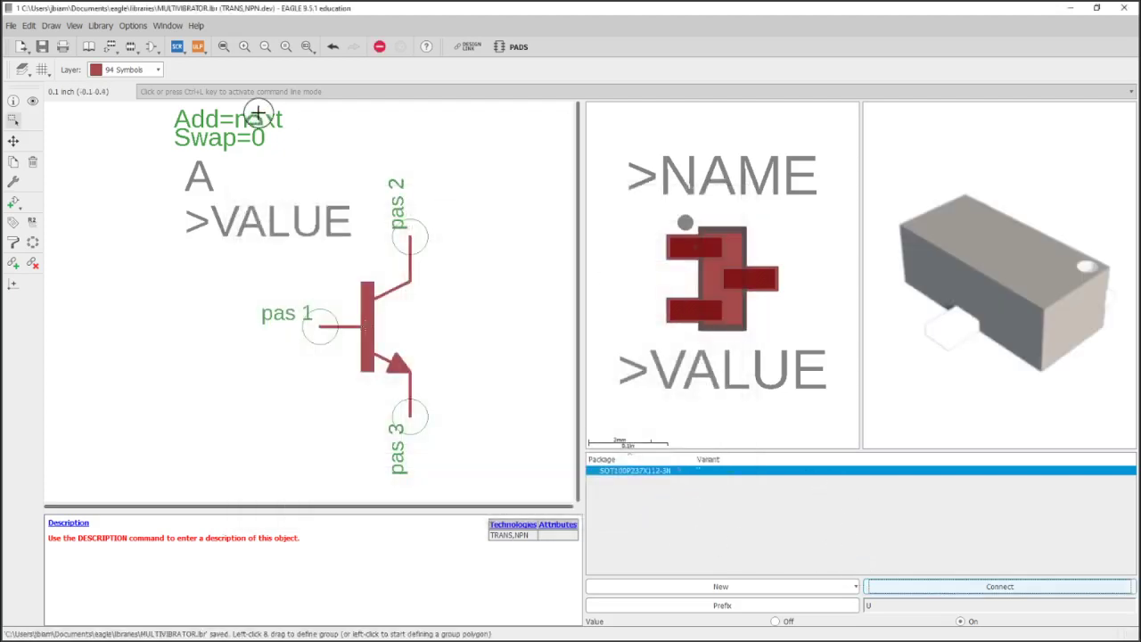
Save the library and return to its overview with TRIM_POT,TC33 selected
click(52, 49)
click(90, 46)
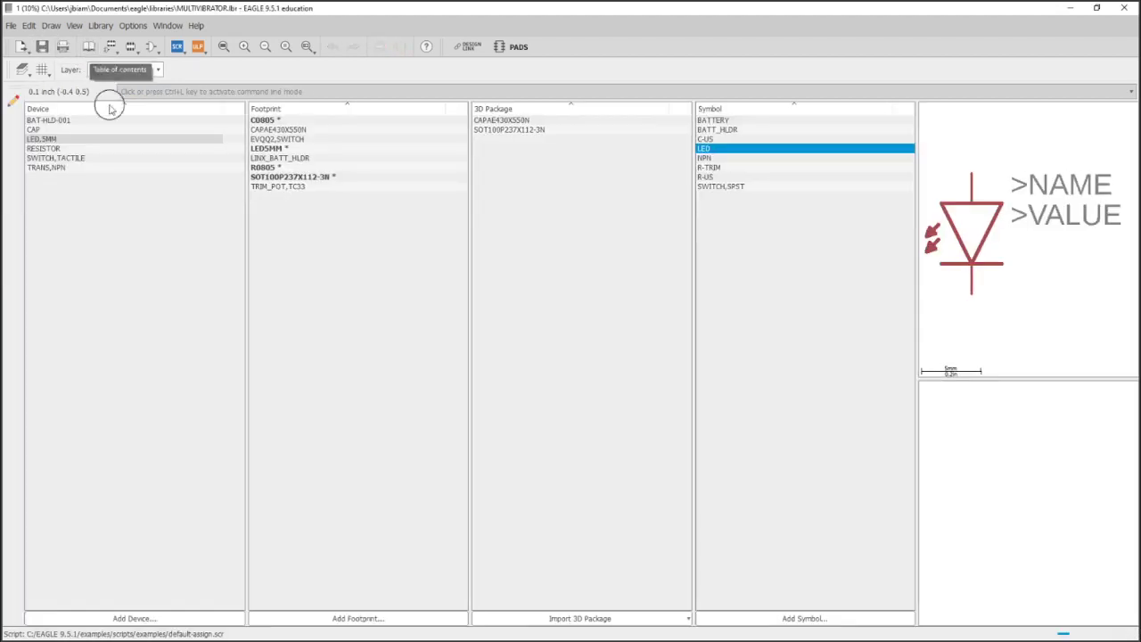
click(203, 189)
click(269, 187)
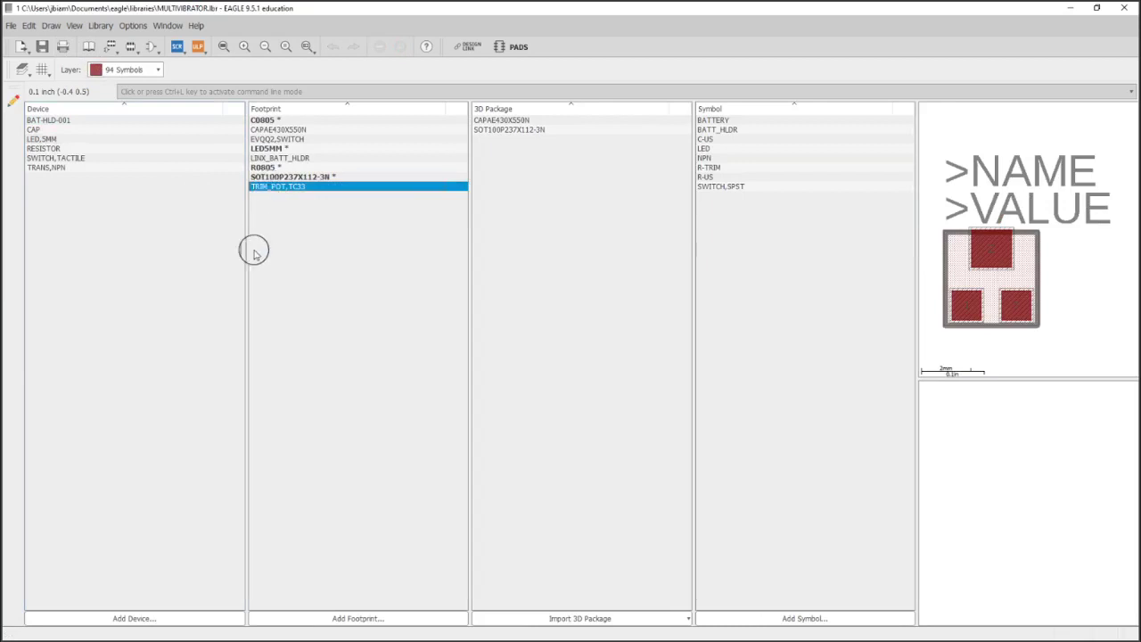
Create a new device named RESISTOR,TRIM and confirm its creation
click(169, 617)
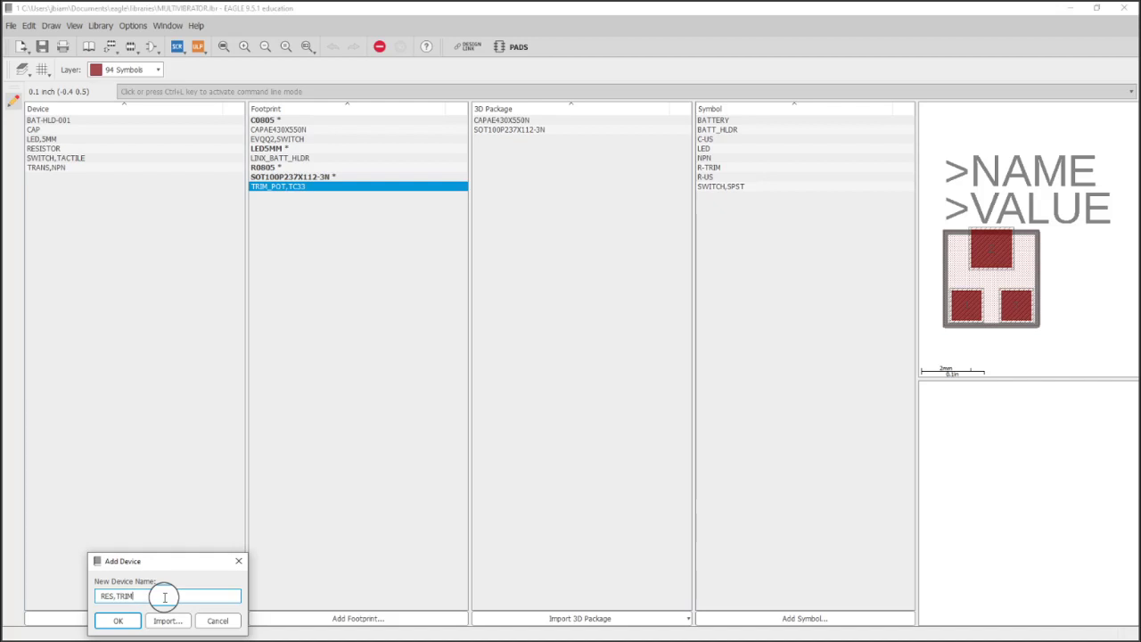
key(Return)
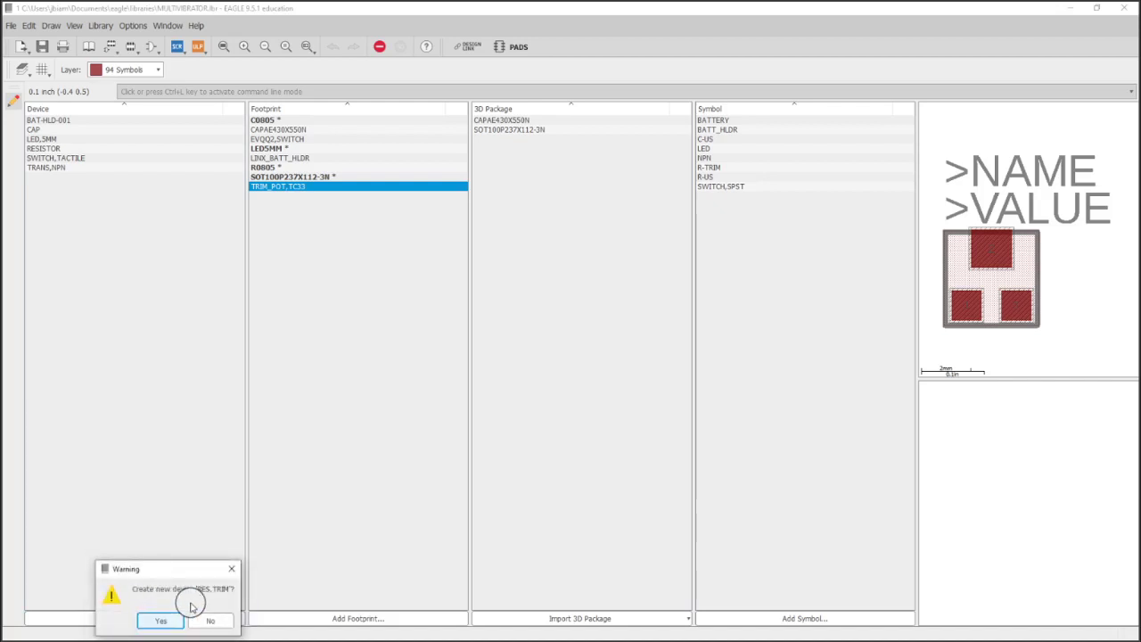
click(173, 620)
click(172, 622)
click(172, 620)
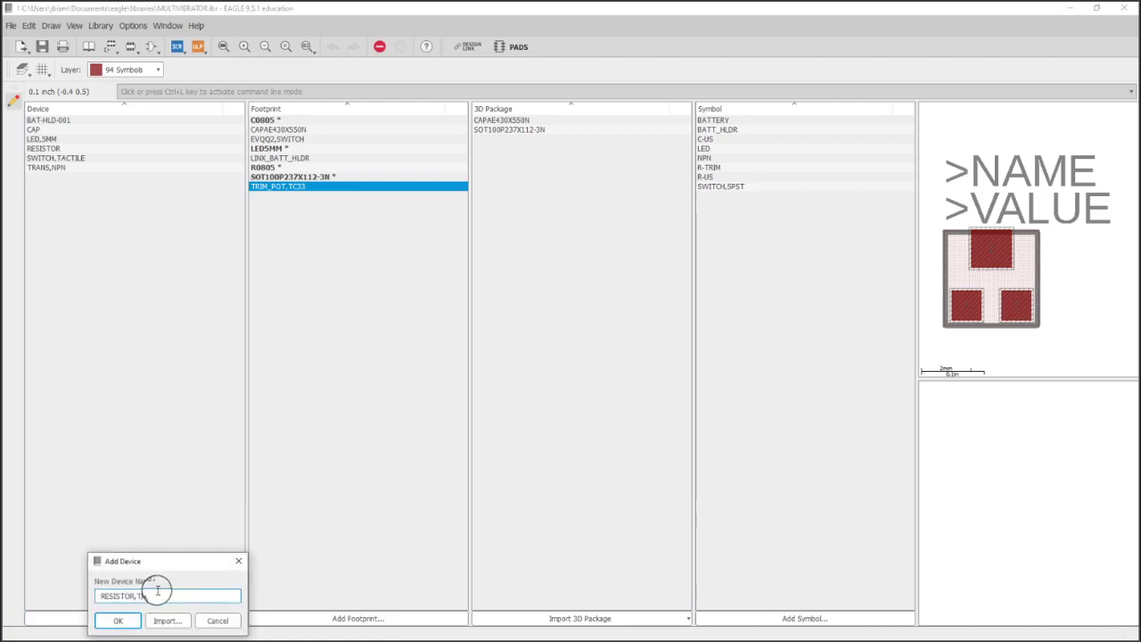
key(Return)
key(Return)
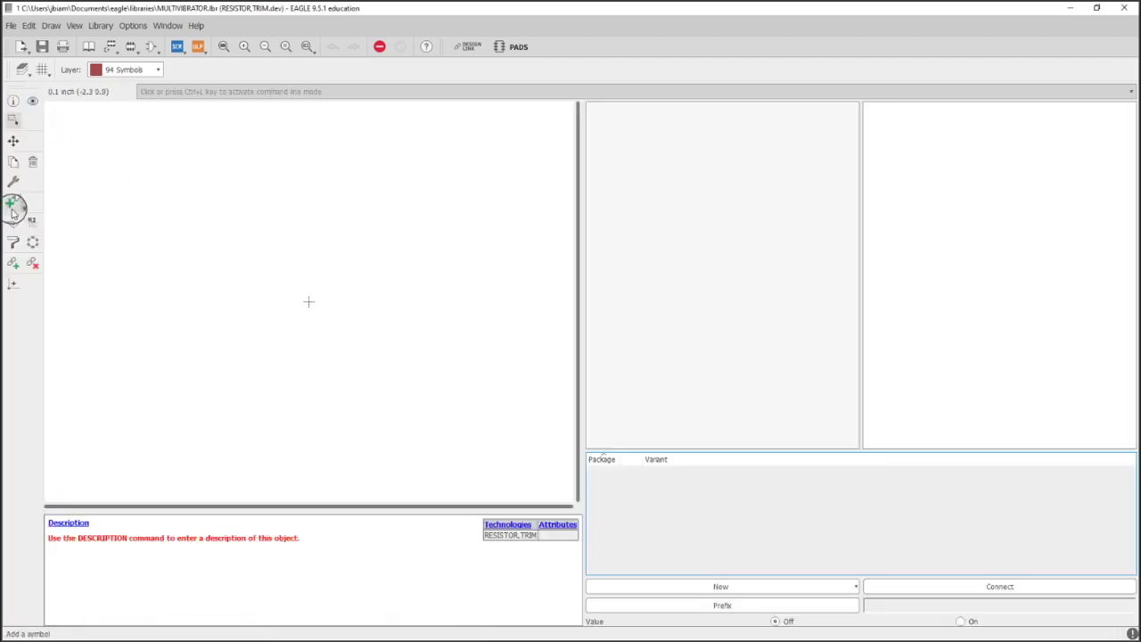
Place the R-TRIM trim-resistor symbol as gate A at the canvas centre and fit the view
click(12, 210)
click(53, 131)
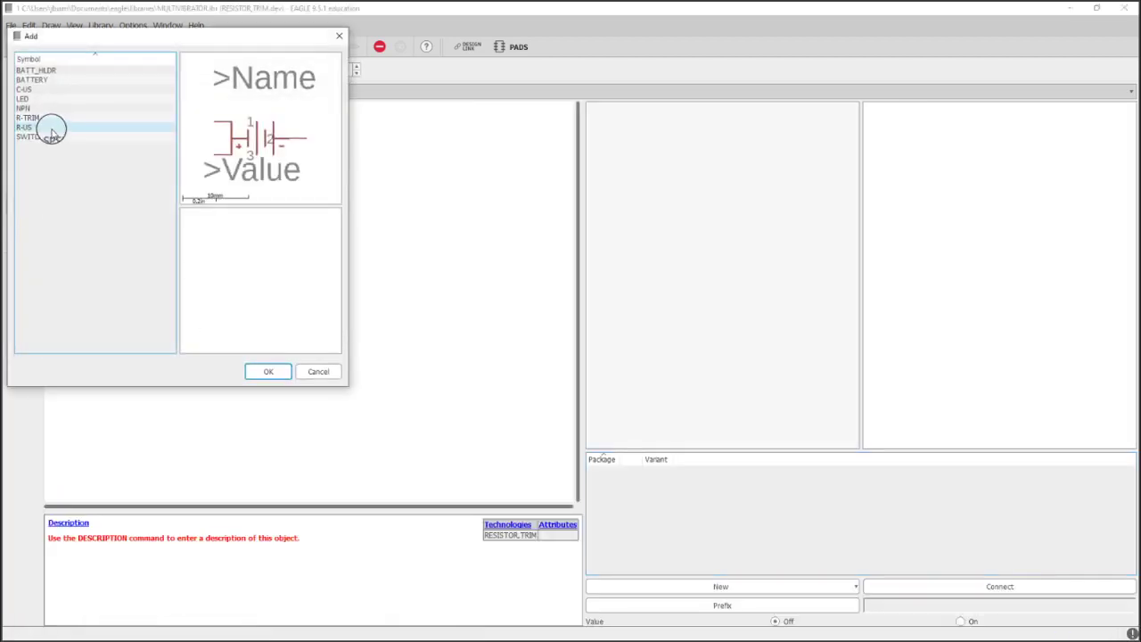
click(51, 137)
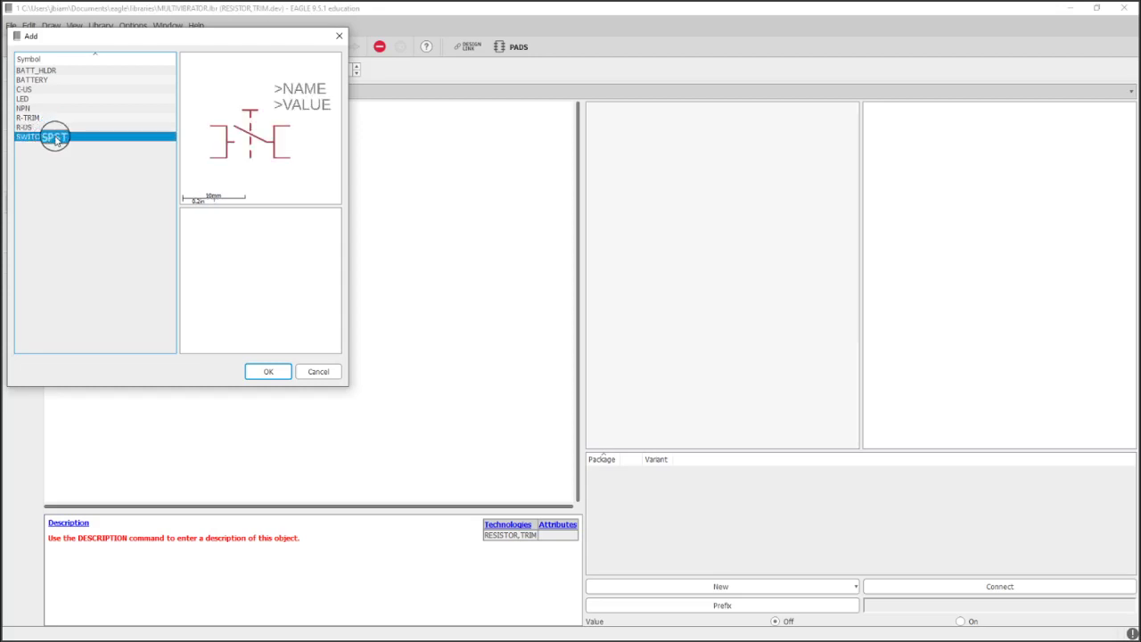
click(44, 117)
click(270, 369)
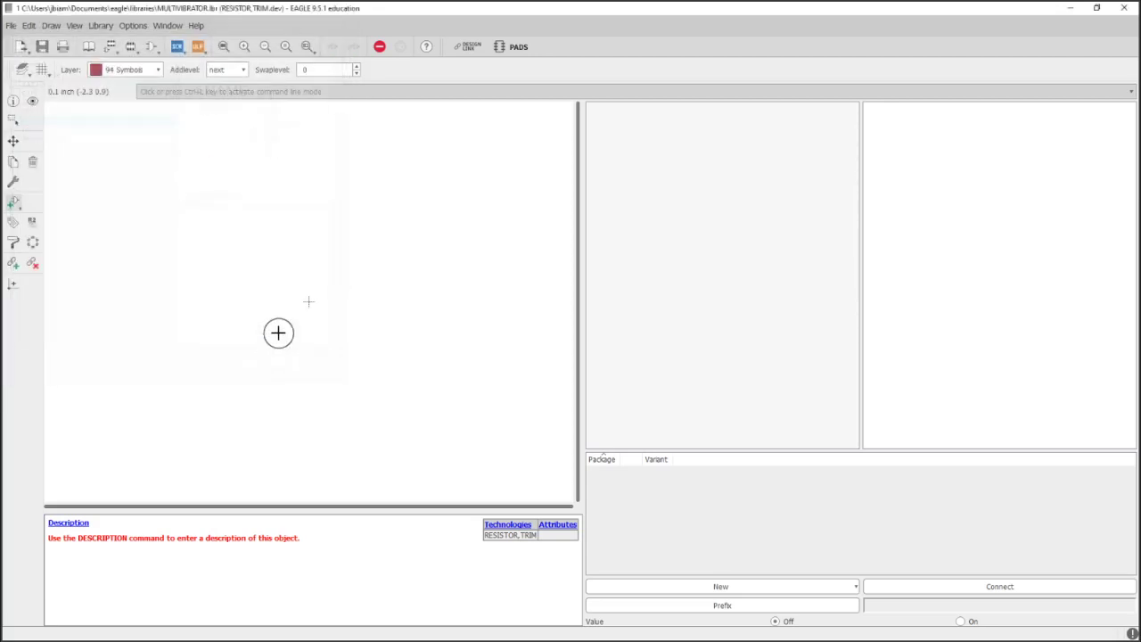
scroll(308, 298, up, 4)
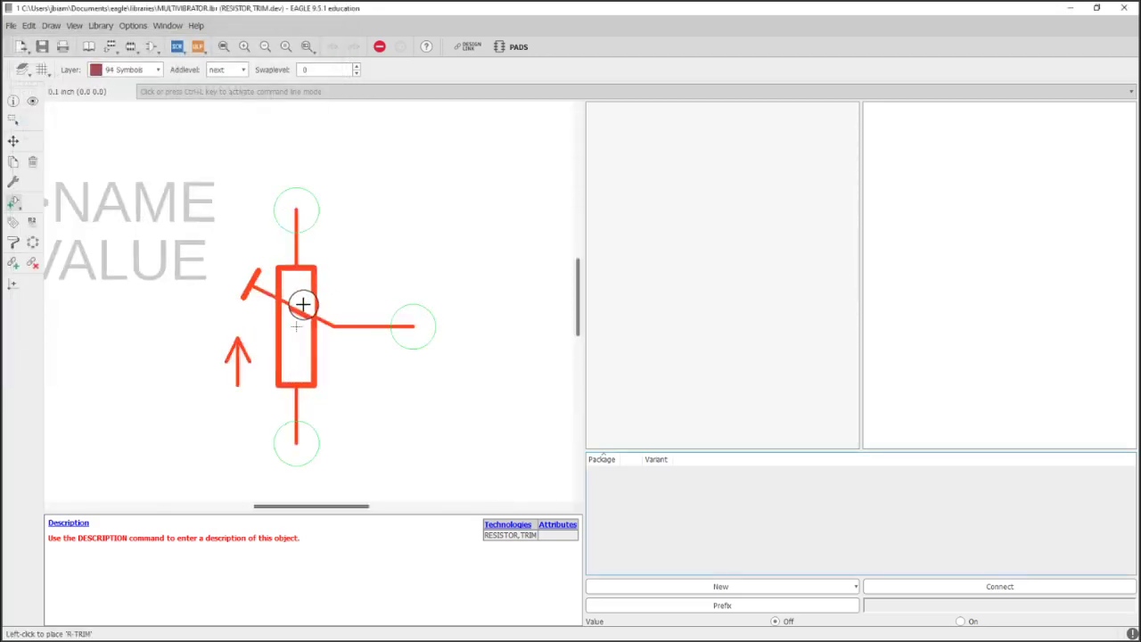
click(302, 305)
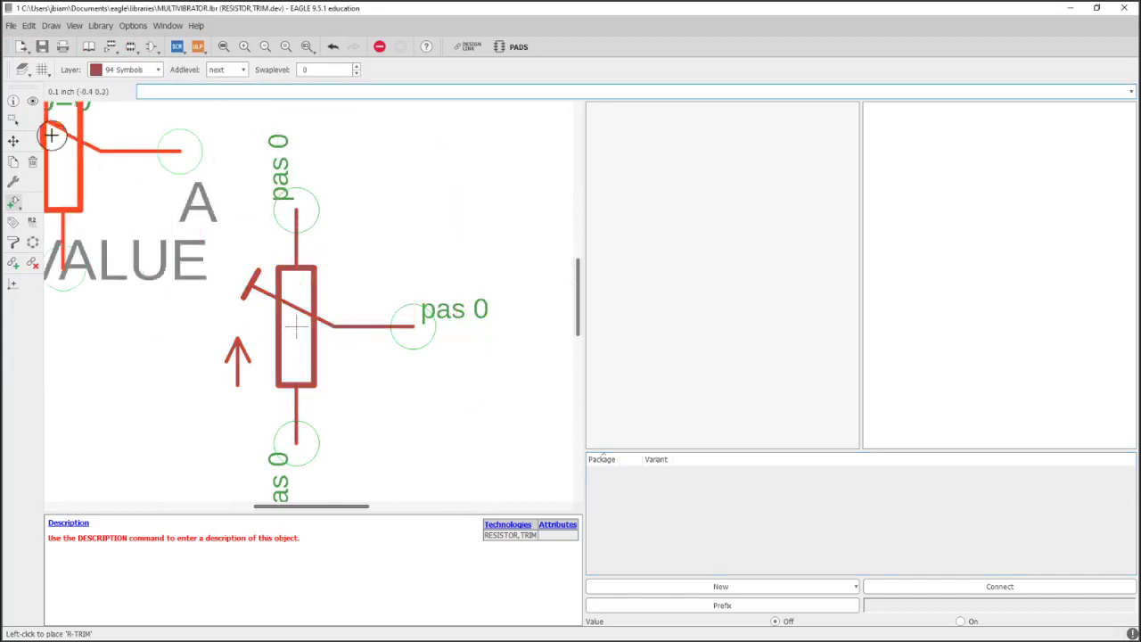
click(222, 46)
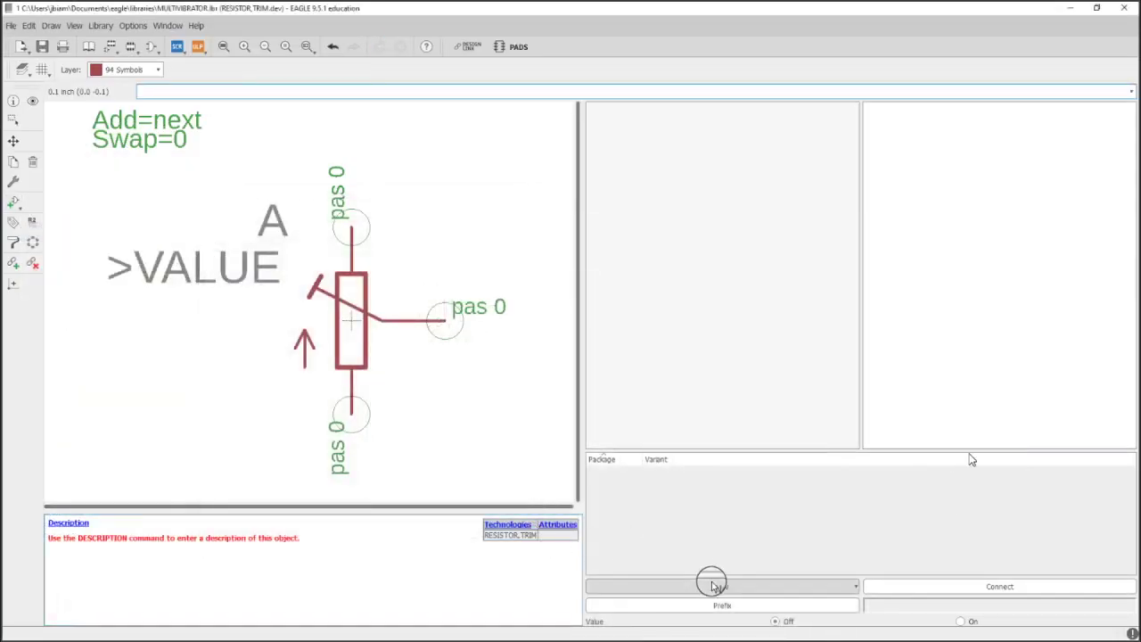
Add the library's TRIM_POT,TC33 package as the device's package variant
click(715, 584)
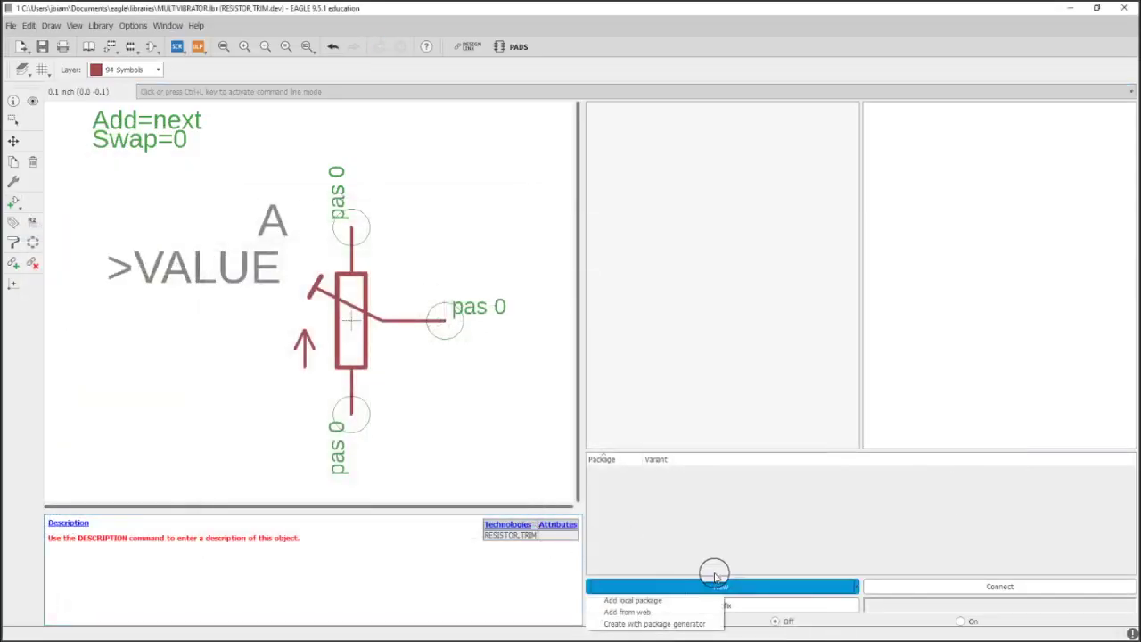
click(686, 602)
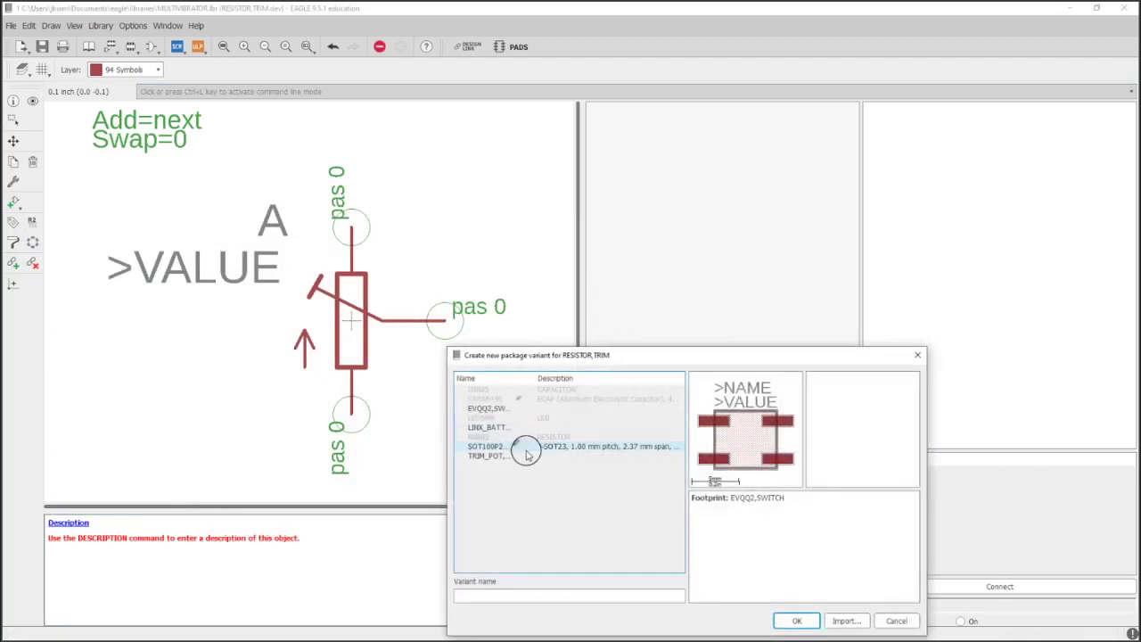
click(517, 456)
click(797, 621)
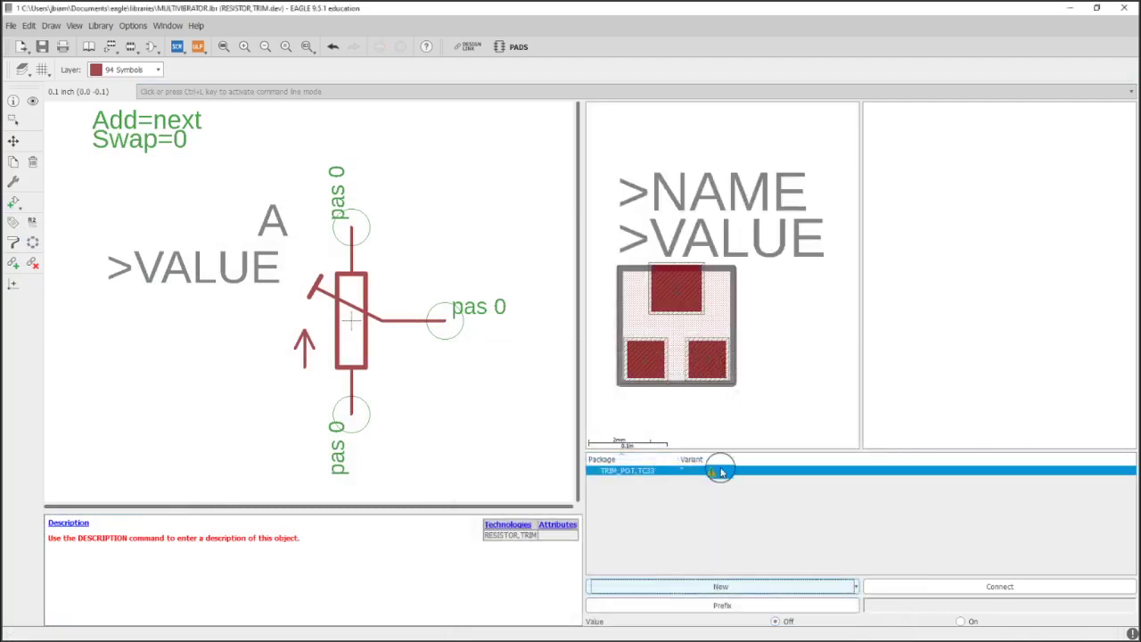
Set the RESISTOR,TRIM device prefix to R
click(852, 609)
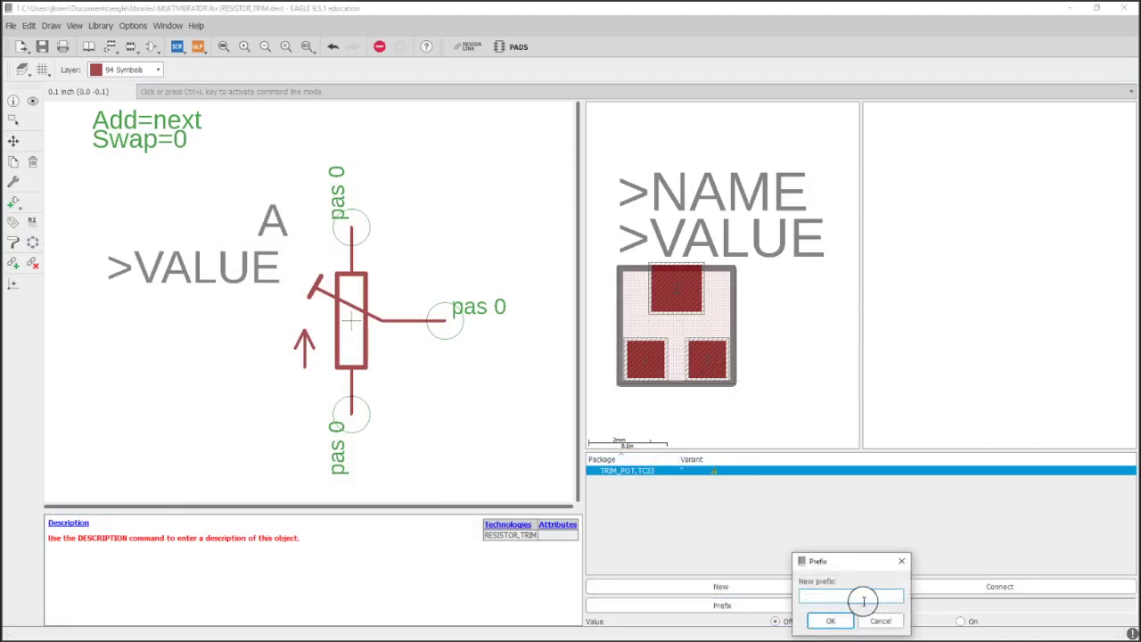
text(S)
key(BackSpace)
text(R)
click(817, 620)
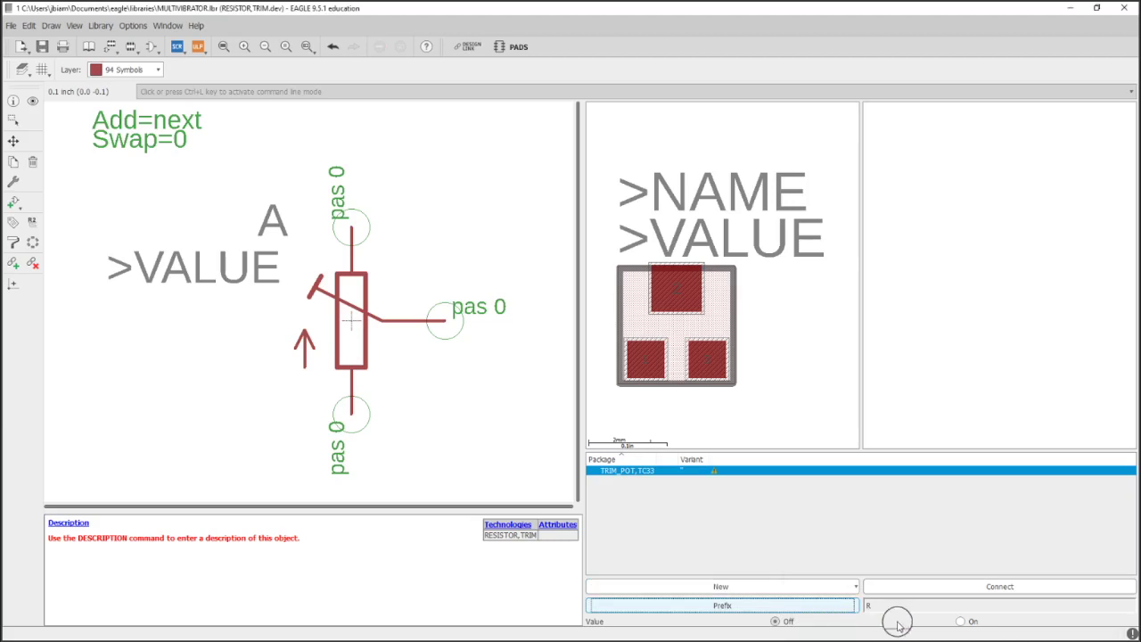
Connect pins A.1, A.2 and A.3 to pads 1, 2 and 3
click(955, 587)
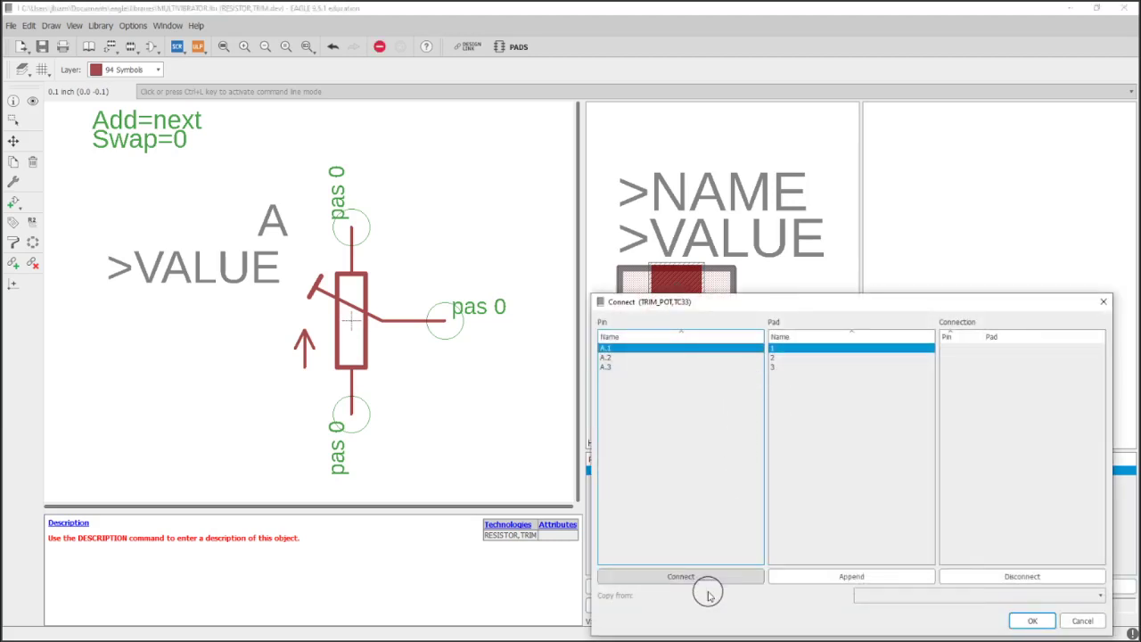
click(707, 576)
click(707, 577)
click(707, 577)
click(1033, 621)
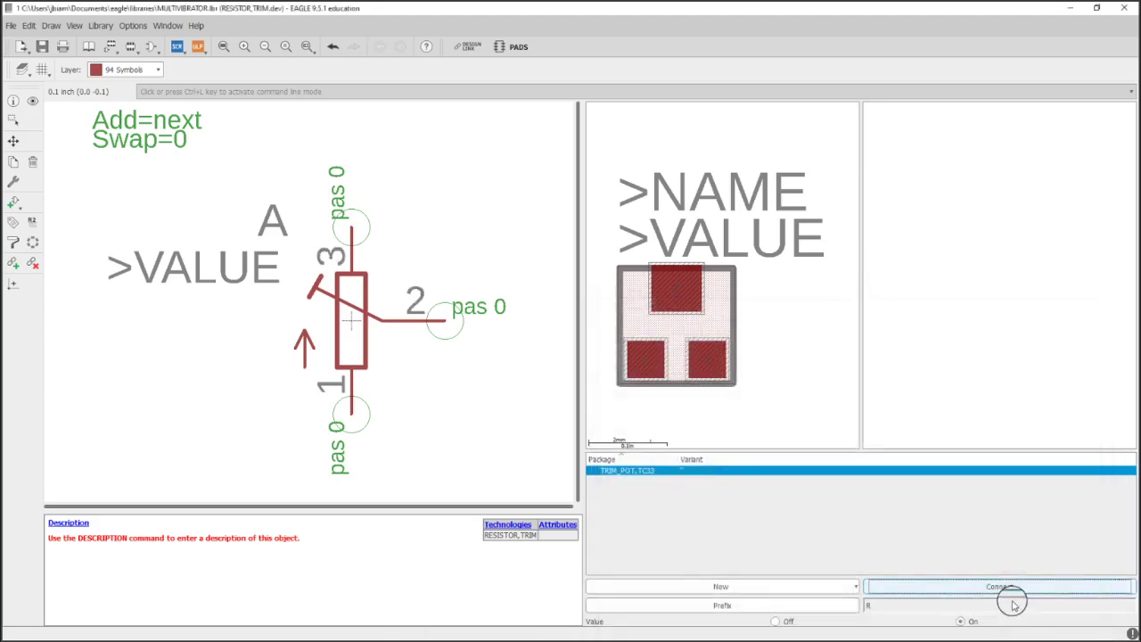
Save the library and review each device from BAT-HLD-001 down to TRANS,NPN in the overview
click(42, 48)
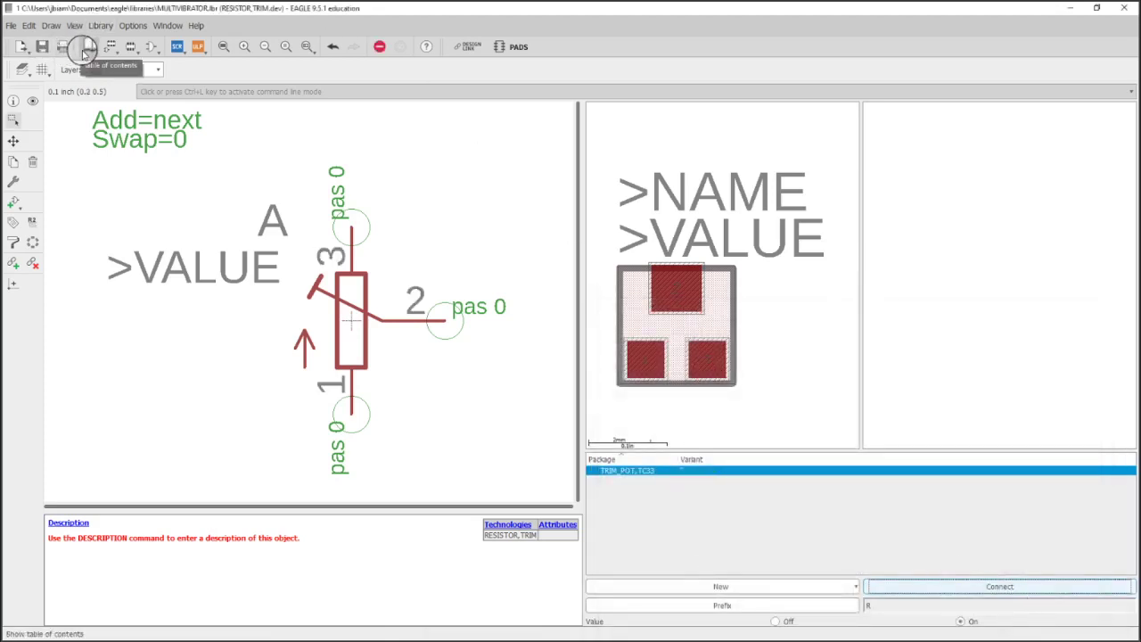
click(87, 46)
click(98, 121)
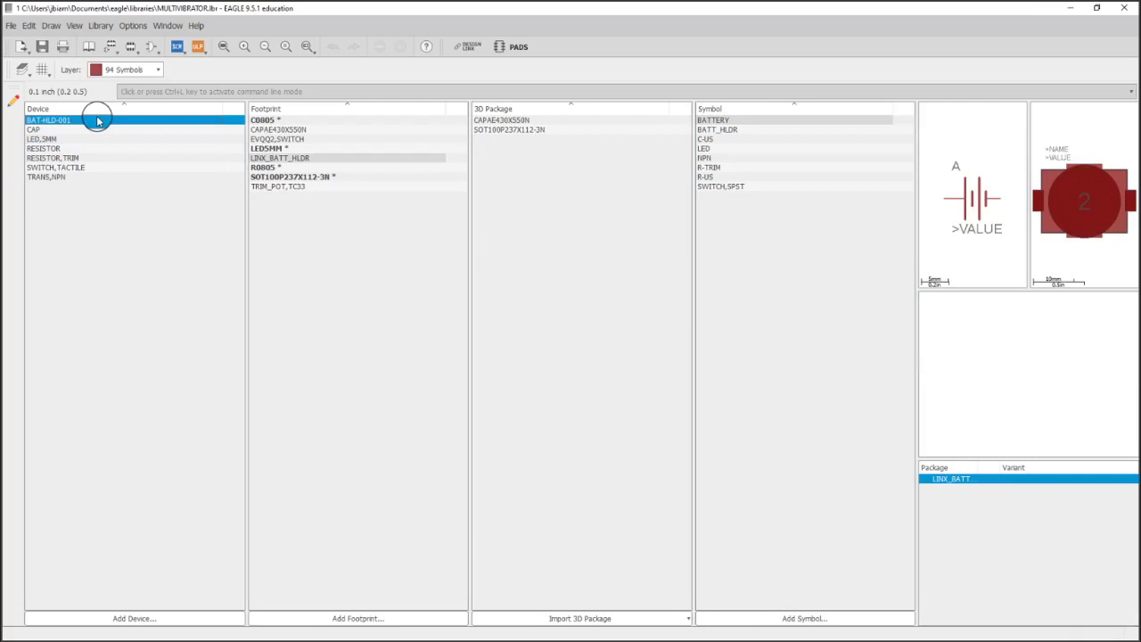
key(Down)
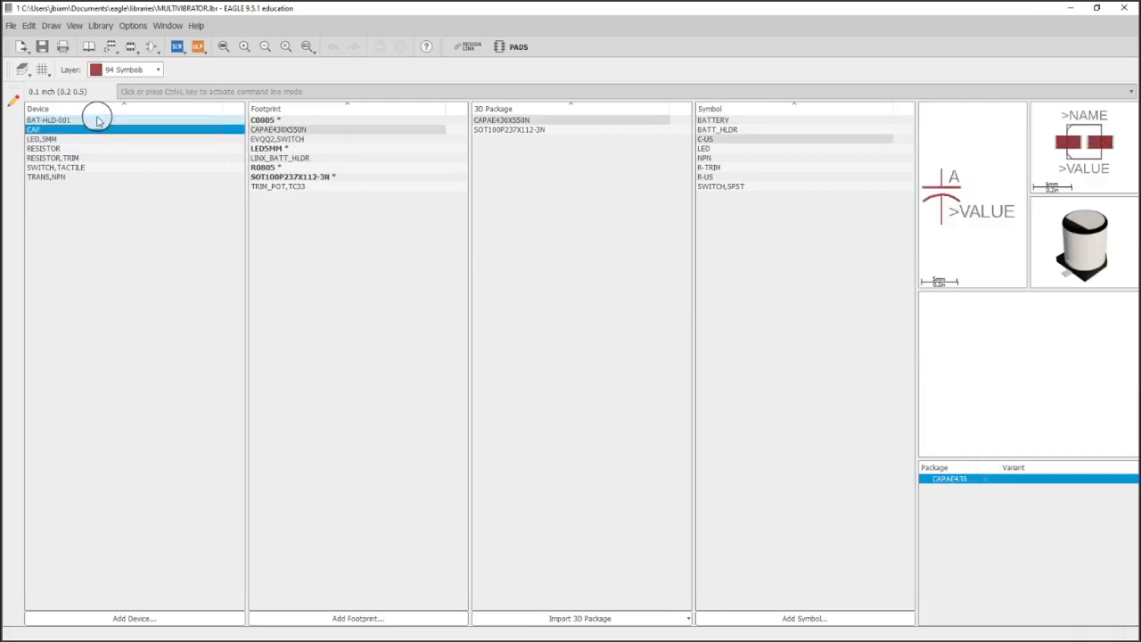
key(Down)
key(Down)
key(Down)
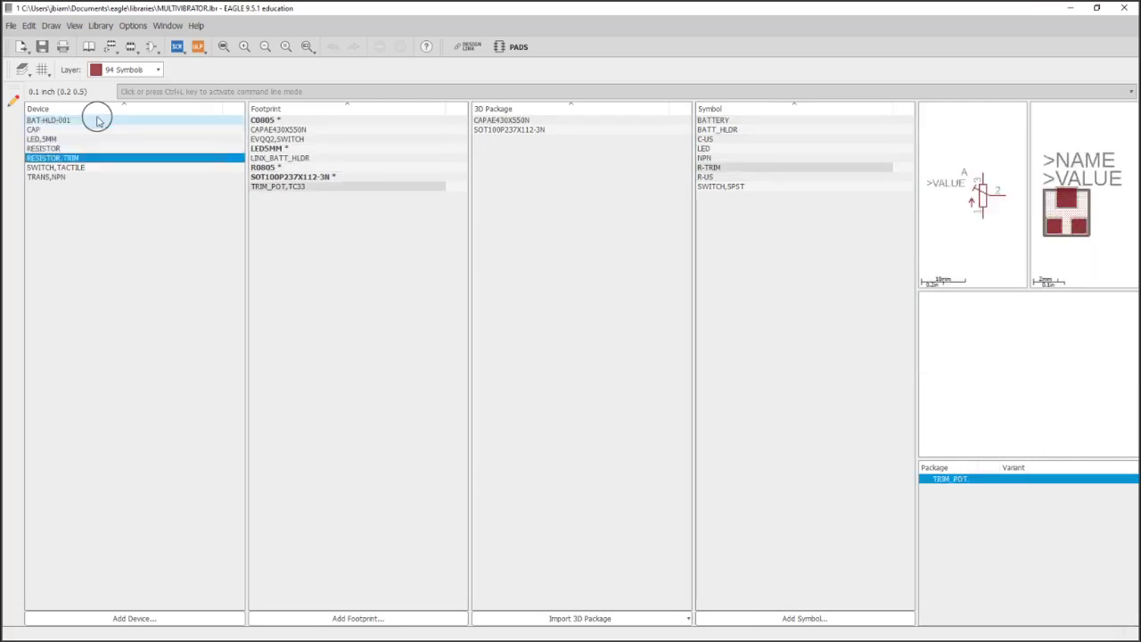
key(Down)
key(Down)
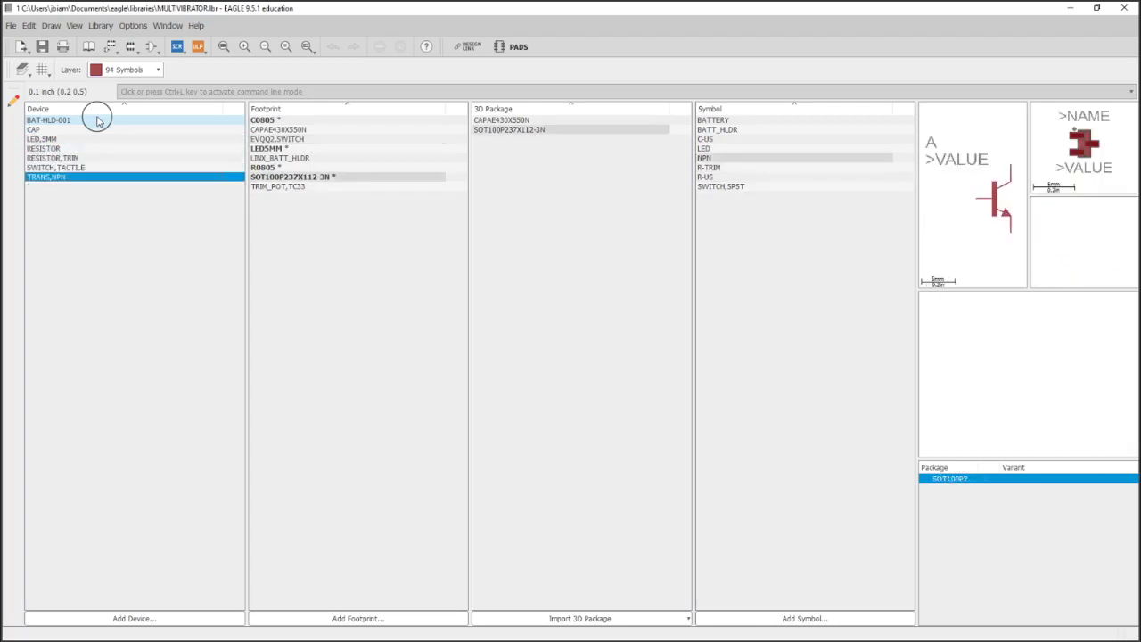